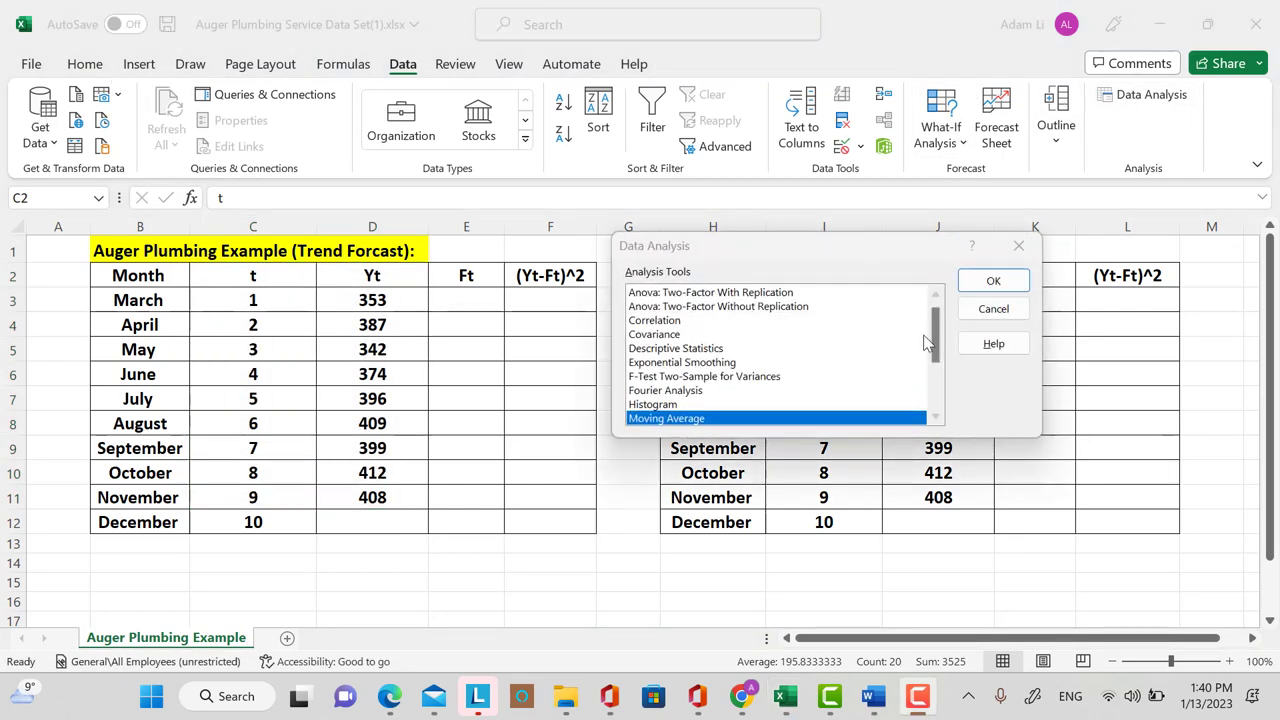
Step: Start a Regression analysis and set its Y range to the Yt column, D2:D11
{"action": "left_click_drag", "start_coordinate": [937, 345], "coordinate": [940, 393]}
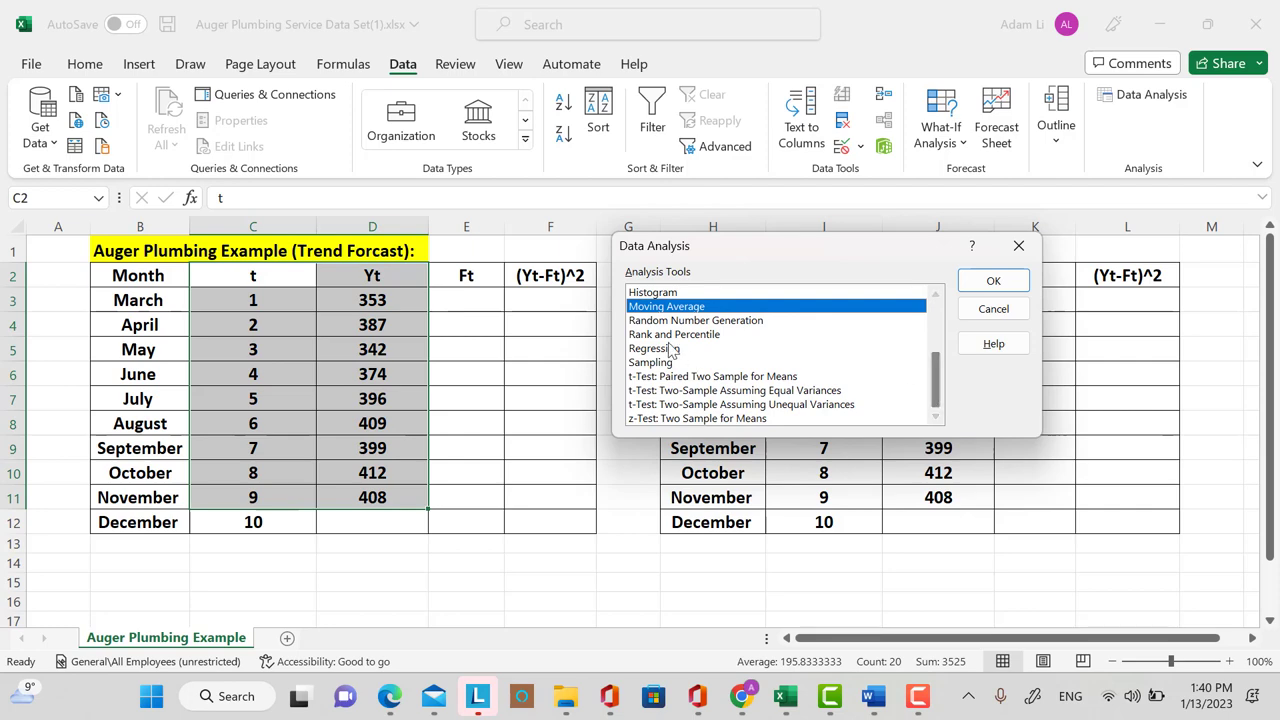
{"action": "left_click", "coordinate": [700, 348]}
{"action": "left_click", "coordinate": [993, 281]}
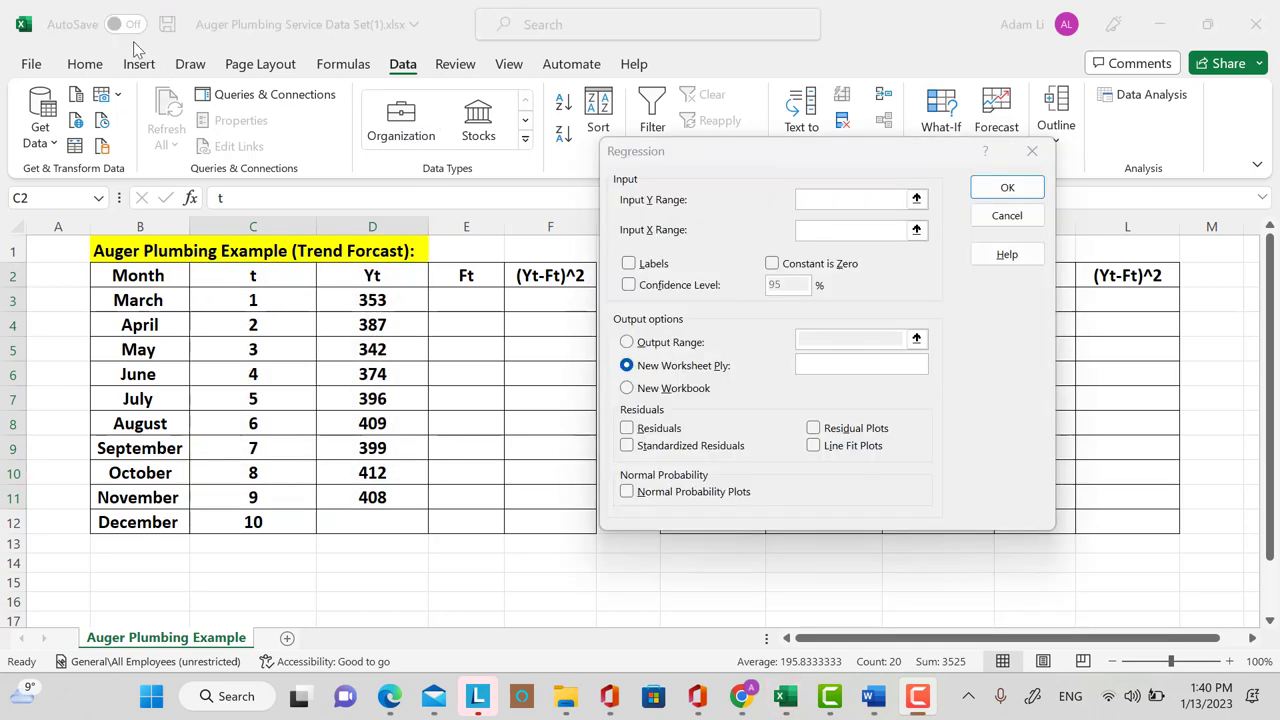
{"action": "left_click", "coordinate": [903, 199]}
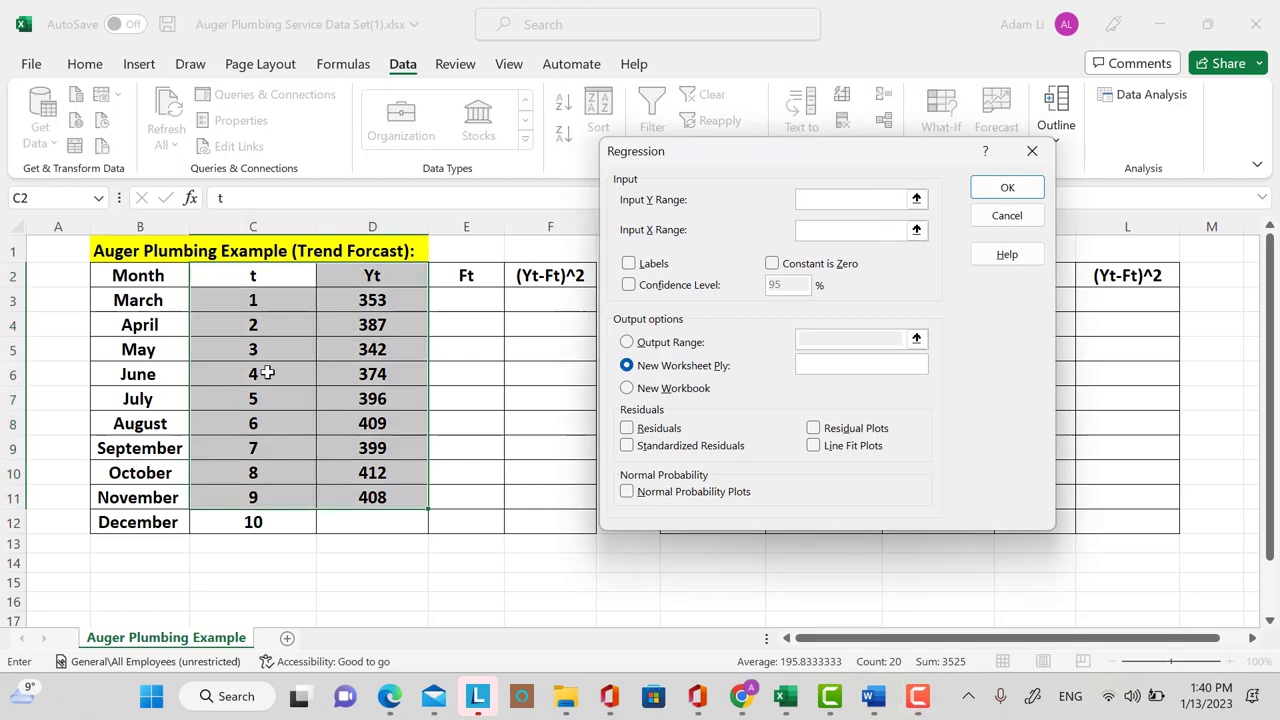
{"action": "left_click", "coordinate": [376, 300]}
{"action": "left_click_drag", "start_coordinate": [376, 280], "coordinate": [385, 497]}
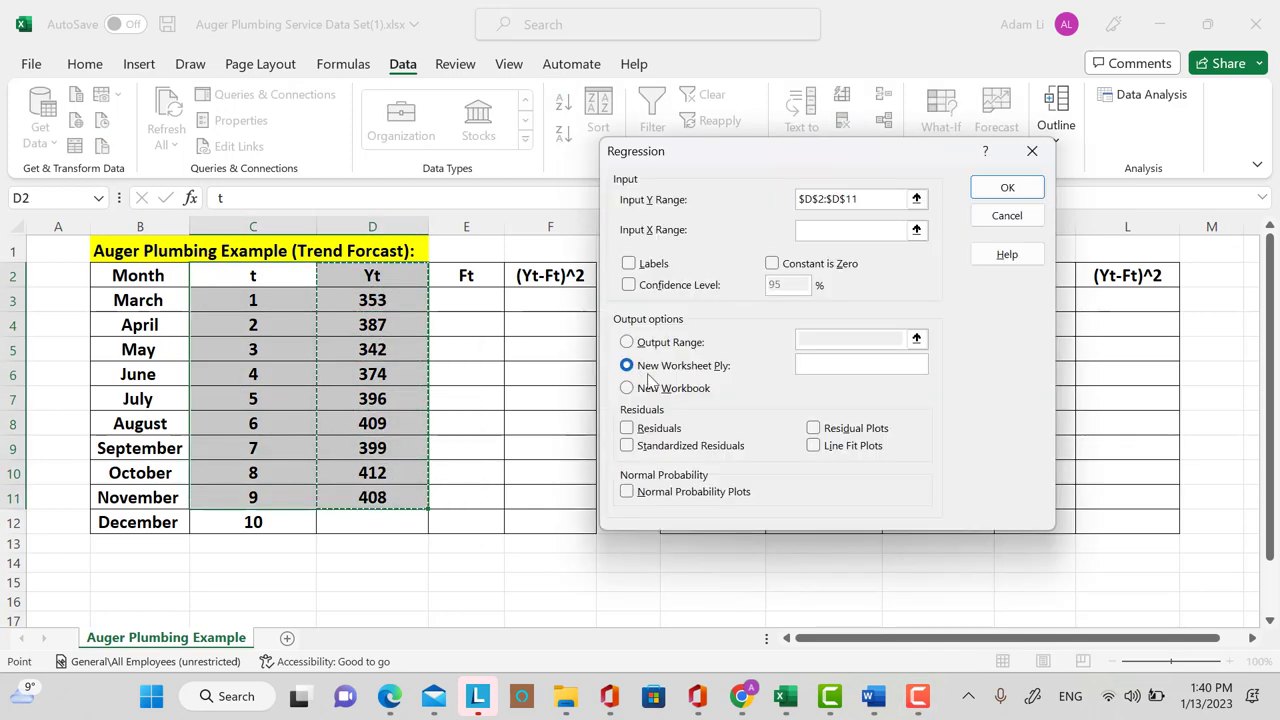
Step: Set the regression X range to C2:C11 and enable Labels and the 95% confidence level
{"action": "left_click", "coordinate": [916, 230]}
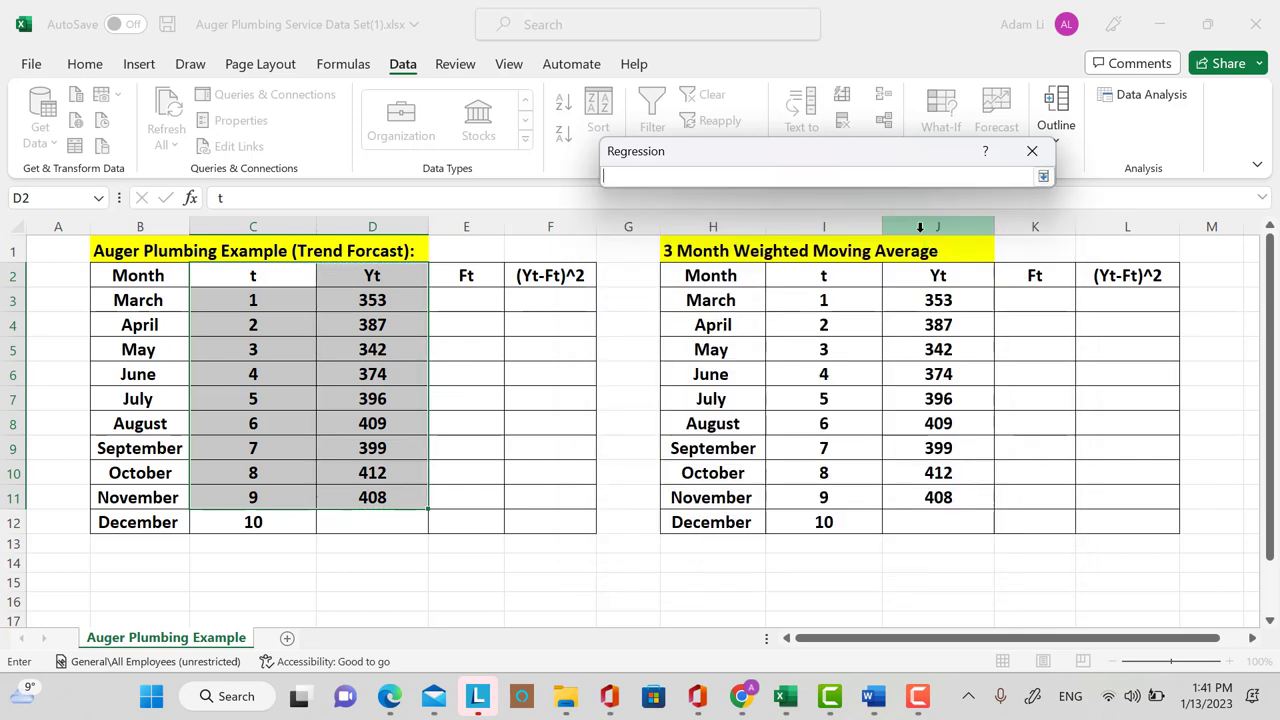
{"action": "left_click_drag", "start_coordinate": [282, 277], "coordinate": [270, 492]}
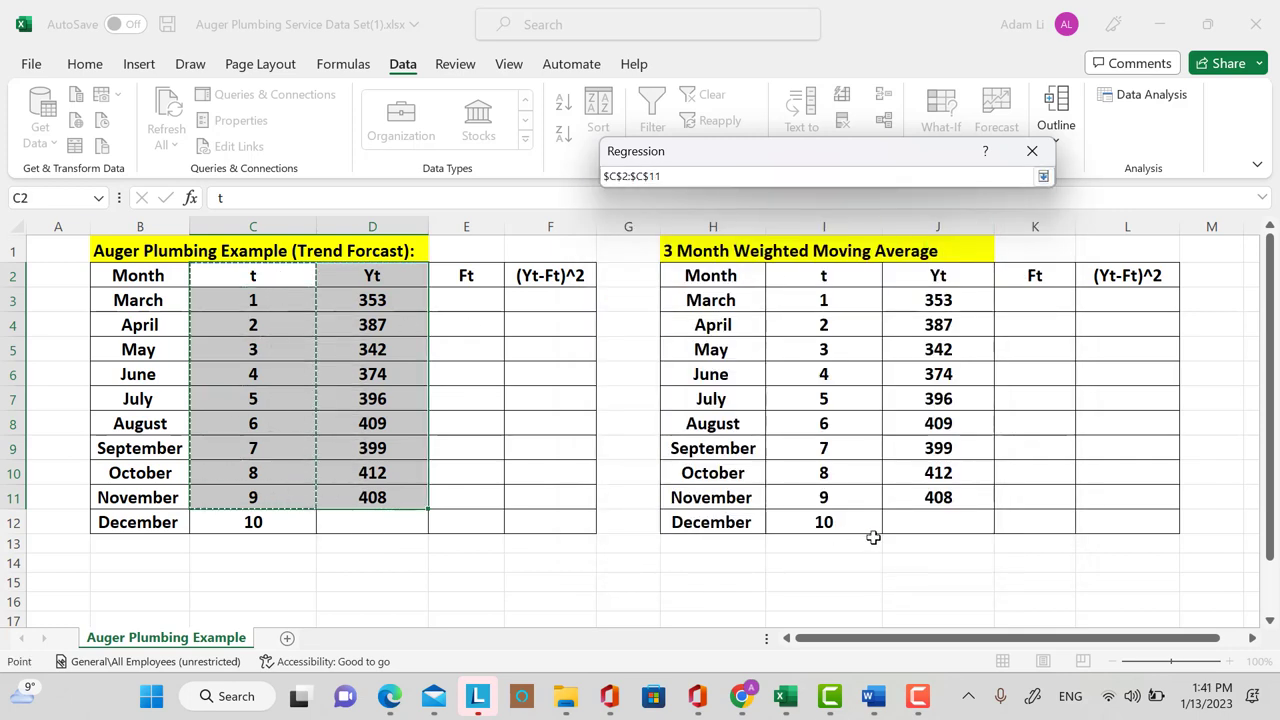
{"action": "left_click", "coordinate": [1043, 176]}
{"action": "left_click", "coordinate": [628, 263]}
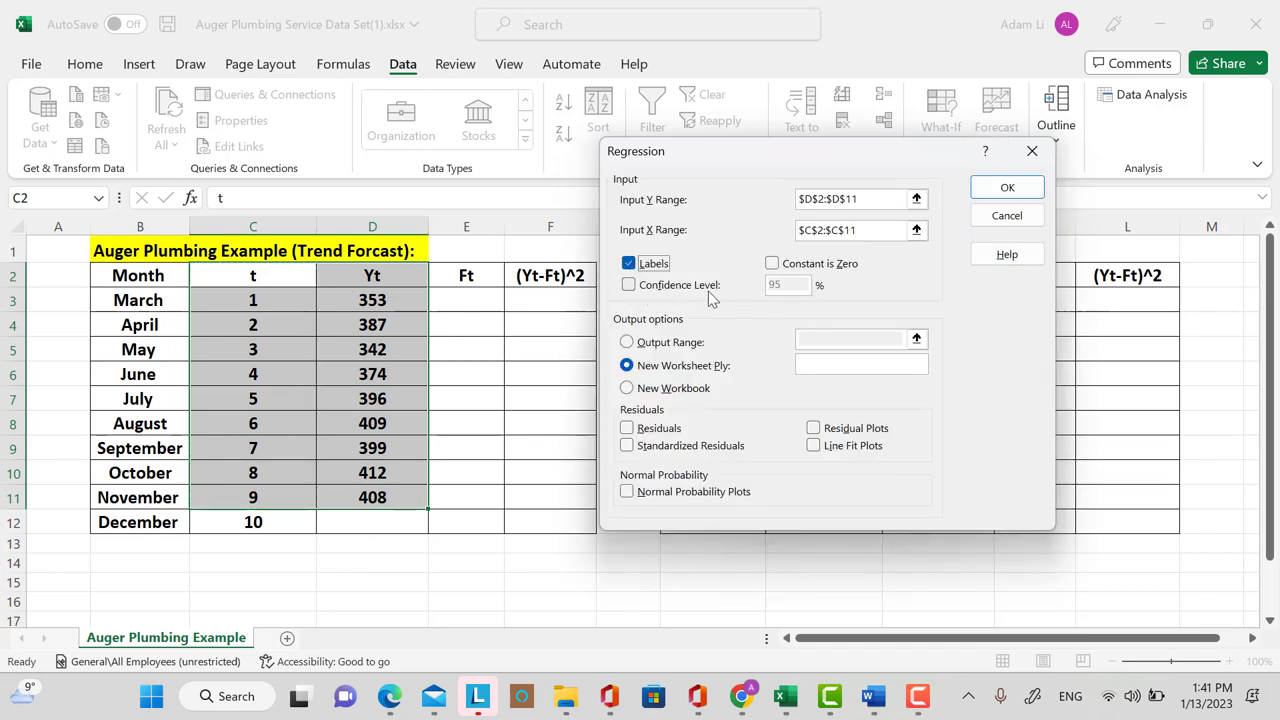
{"action": "left_click", "coordinate": [647, 290]}
{"action": "key", "text": "Escape"}
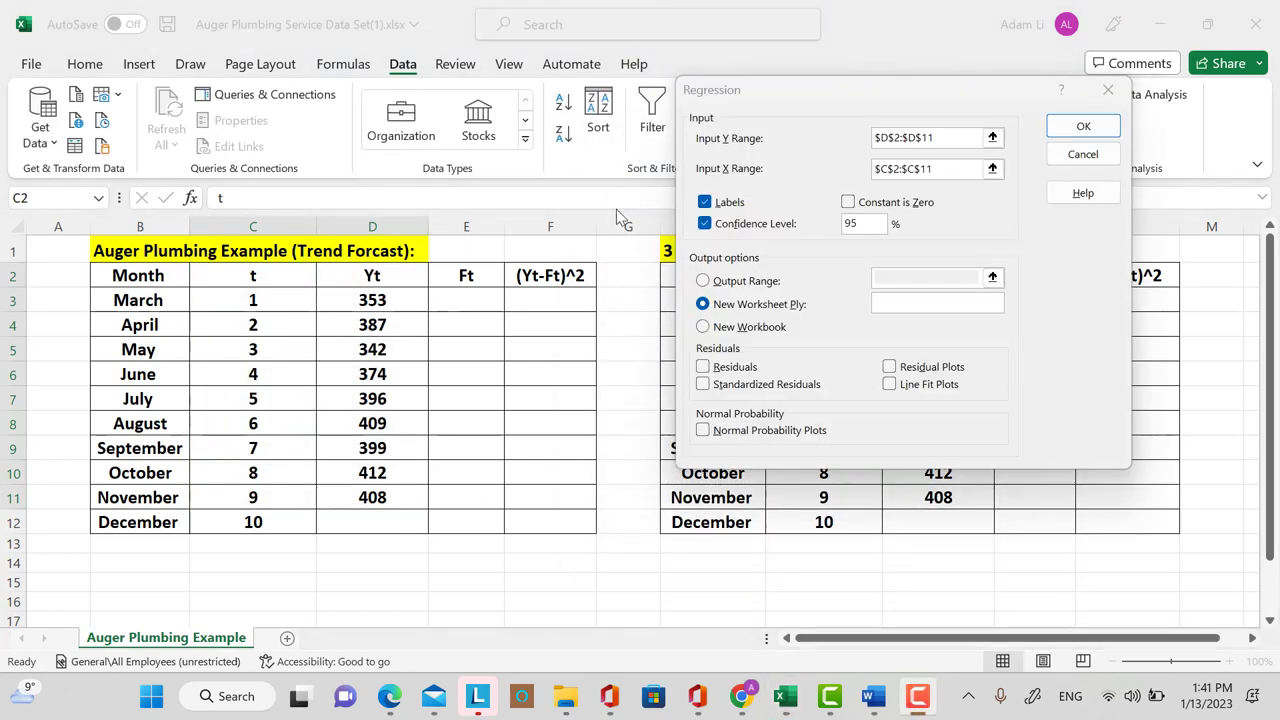
Step: Direct the regression output to cell B15 on the current sheet and run the analysis
{"action": "left_click", "coordinate": [703, 281]}
{"action": "key", "text": "Escape"}
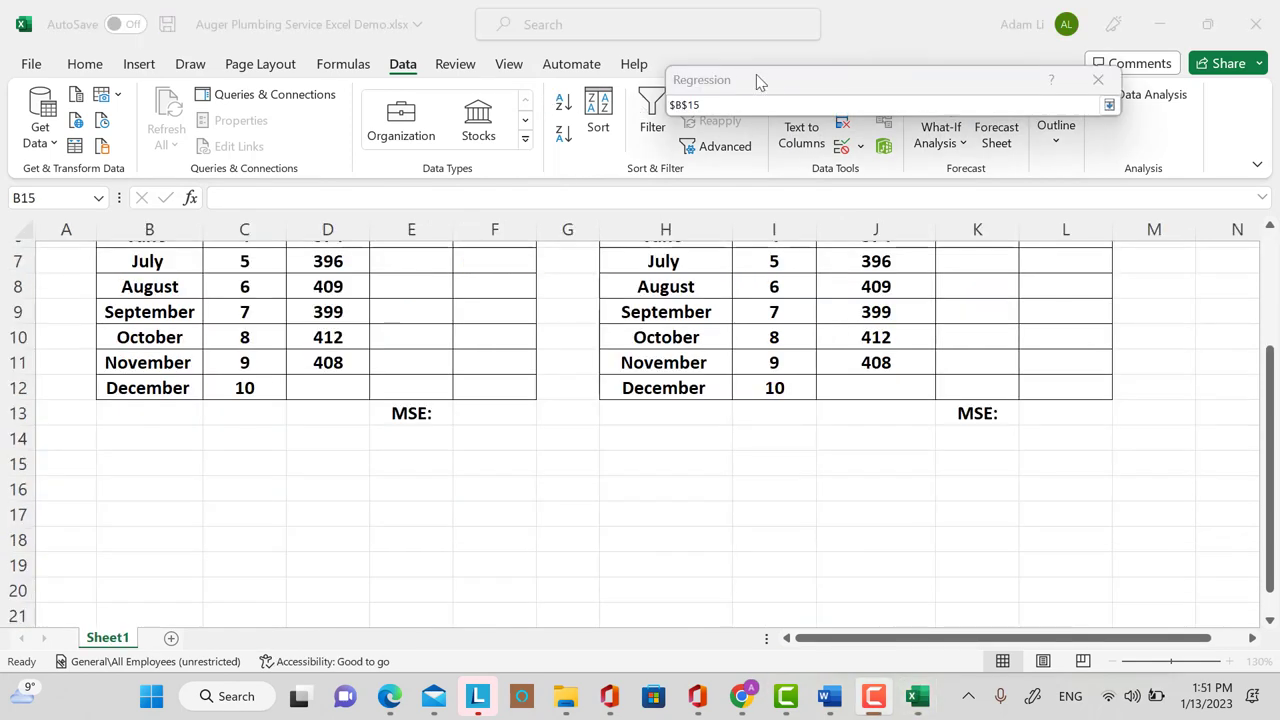
{"action": "left_click", "coordinate": [1109, 106]}
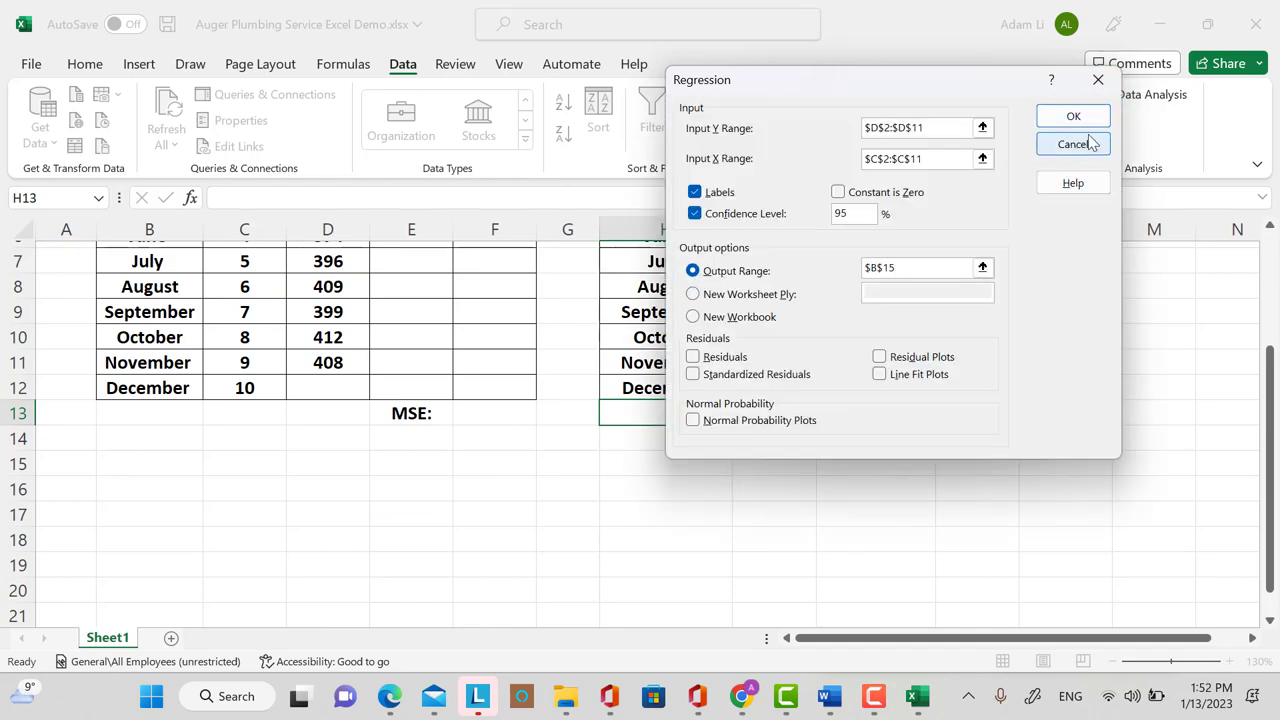
{"action": "left_click", "coordinate": [1073, 117]}
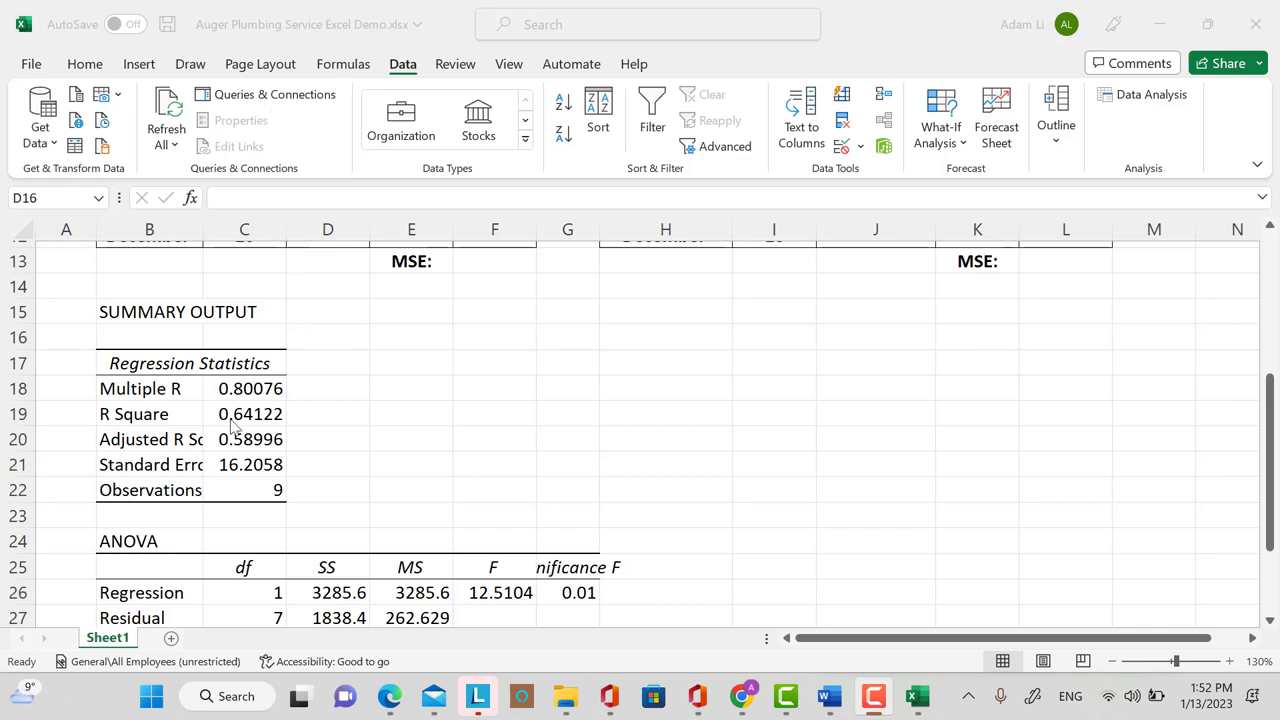
Step: Make the Regression Statistics table in B17:C22 bold and apply all borders to it
{"action": "left_click_drag", "start_coordinate": [112, 363], "coordinate": [257, 489]}
{"action": "left_click", "coordinate": [85, 63]}
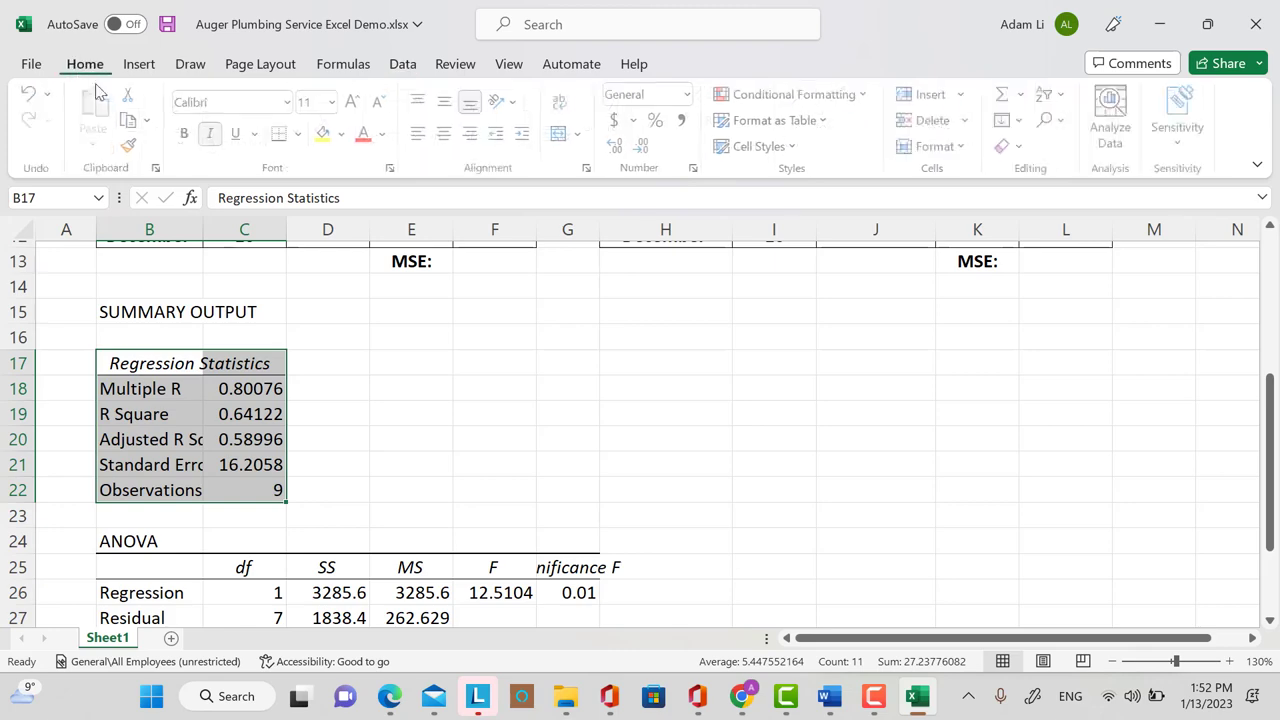
{"action": "left_click", "coordinate": [187, 133]}
{"action": "key", "text": "F10"}
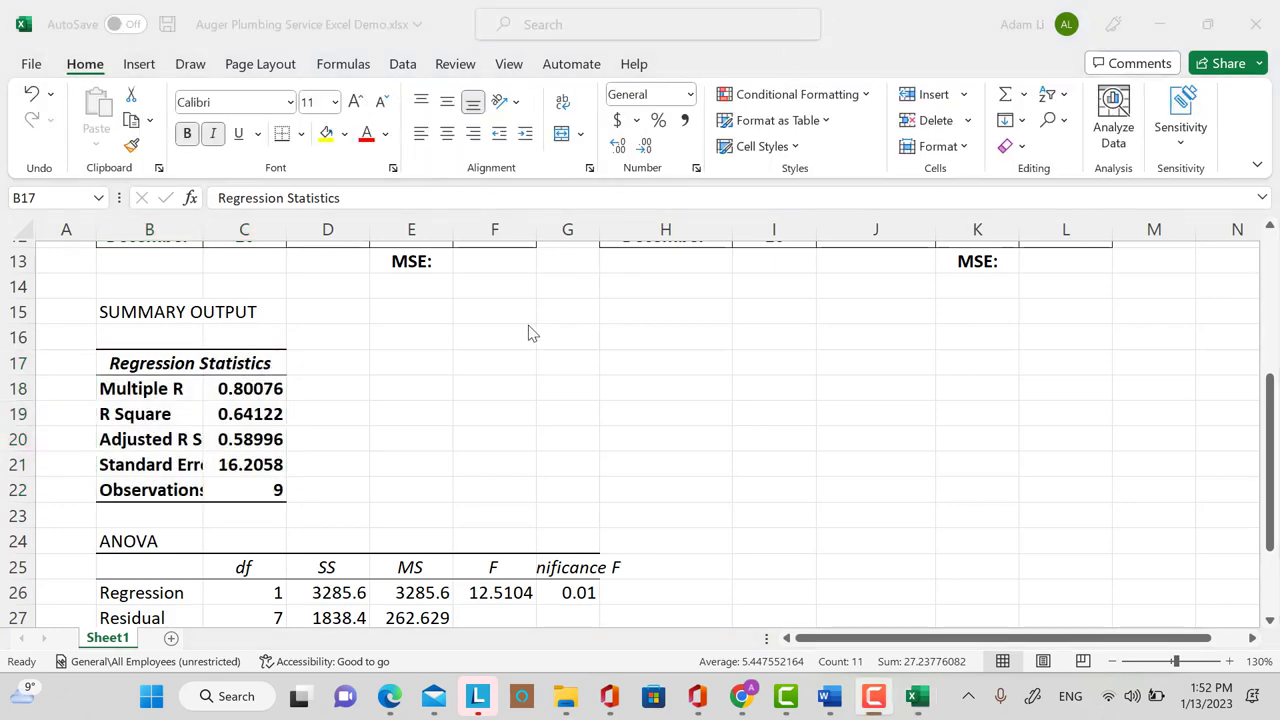
{"action": "left_click", "coordinate": [300, 134]}
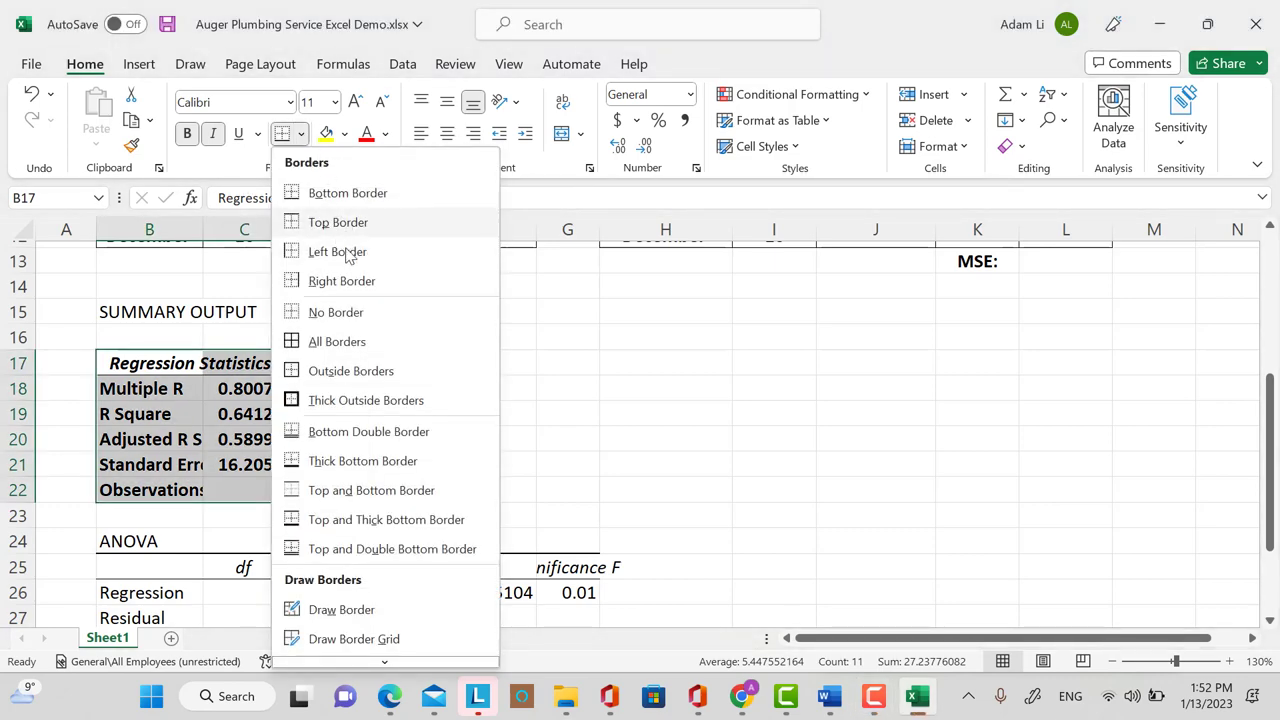
{"action": "left_click", "coordinate": [340, 341]}
Step: Widen columns B, G and C so the labels and values of the regression output fit
{"action": "left_click_drag", "start_coordinate": [202, 233], "coordinate": [246, 232]}
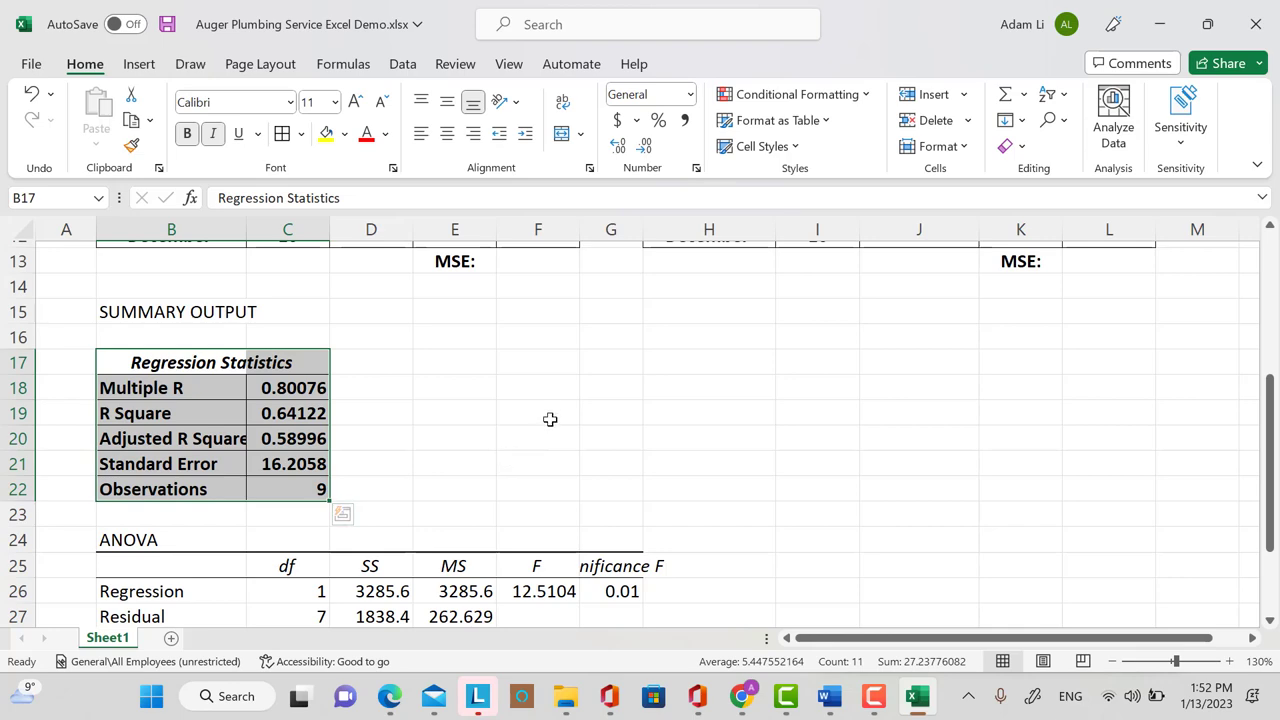
{"action": "scroll", "coordinate": [560, 435], "scroll_direction": "up", "scroll_amount": 4}
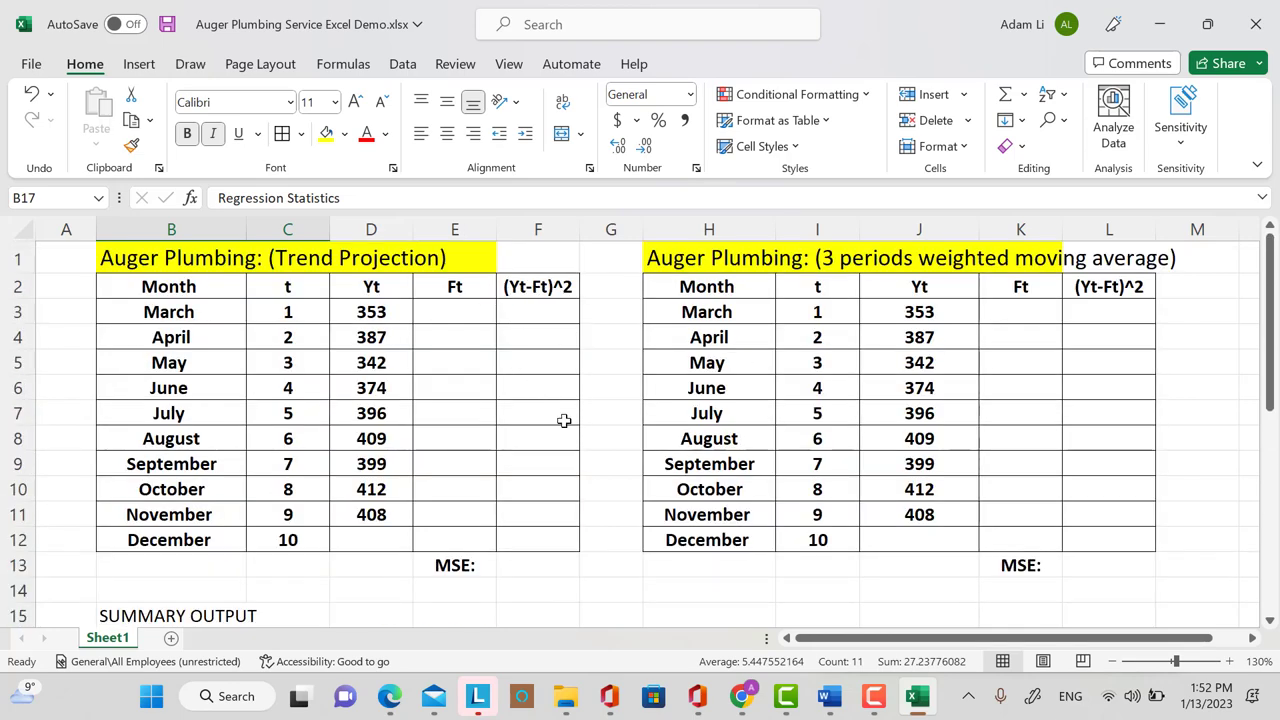
{"action": "scroll", "coordinate": [584, 468], "scroll_direction": "down", "scroll_amount": 1}
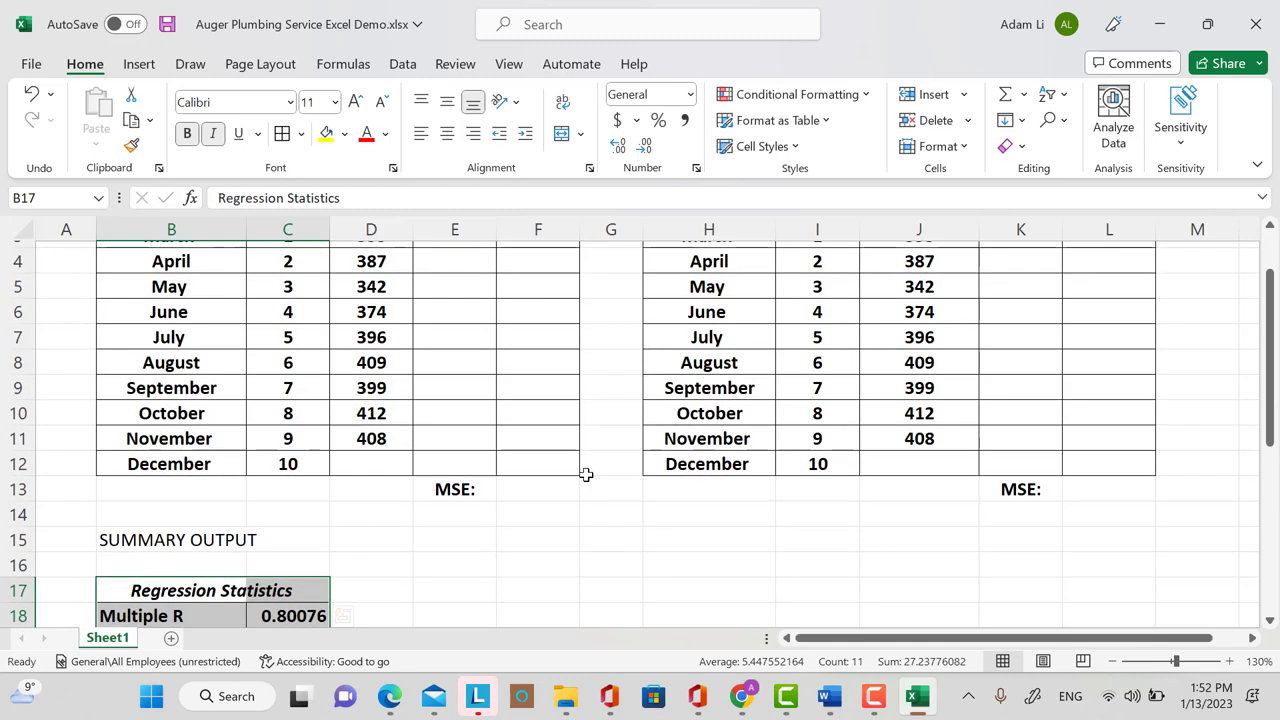
{"action": "scroll", "coordinate": [585, 478], "scroll_direction": "down", "scroll_amount": 2}
{"action": "scroll", "coordinate": [588, 487], "scroll_direction": "up", "scroll_amount": 1}
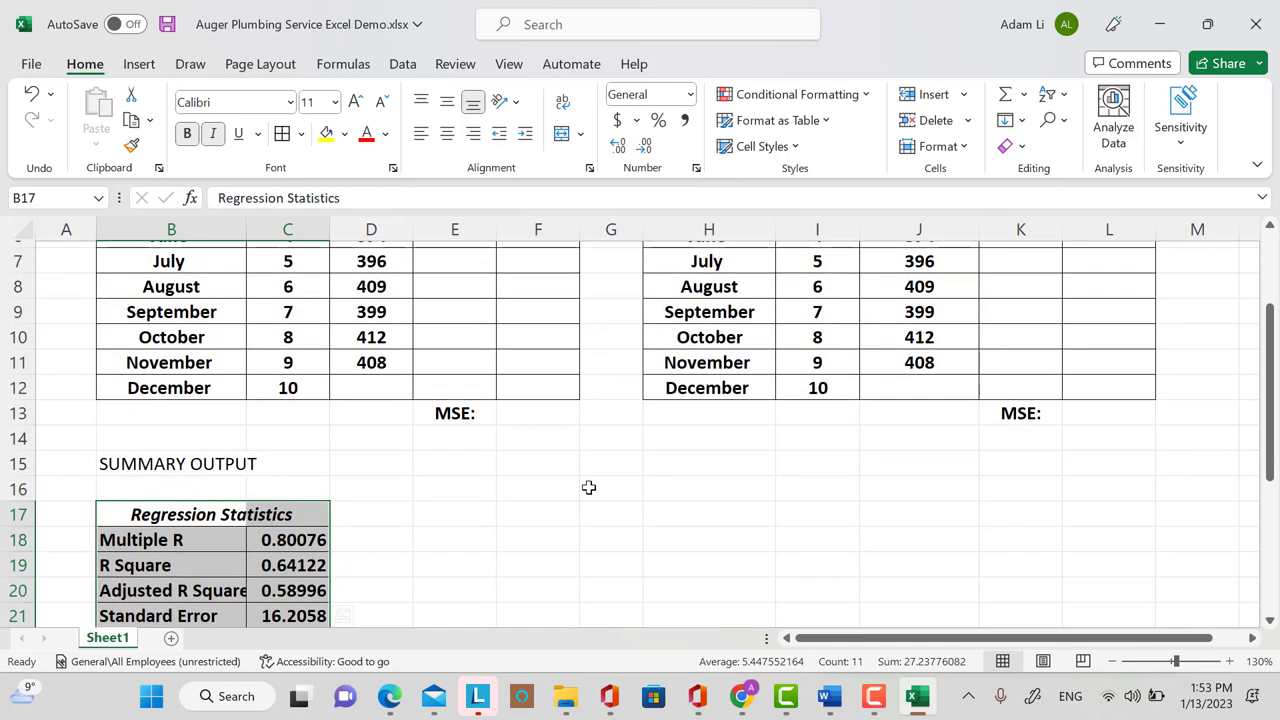
{"action": "scroll", "coordinate": [588, 488], "scroll_direction": "down", "scroll_amount": 3}
{"action": "scroll", "coordinate": [633, 436], "scroll_direction": "down", "scroll_amount": 2}
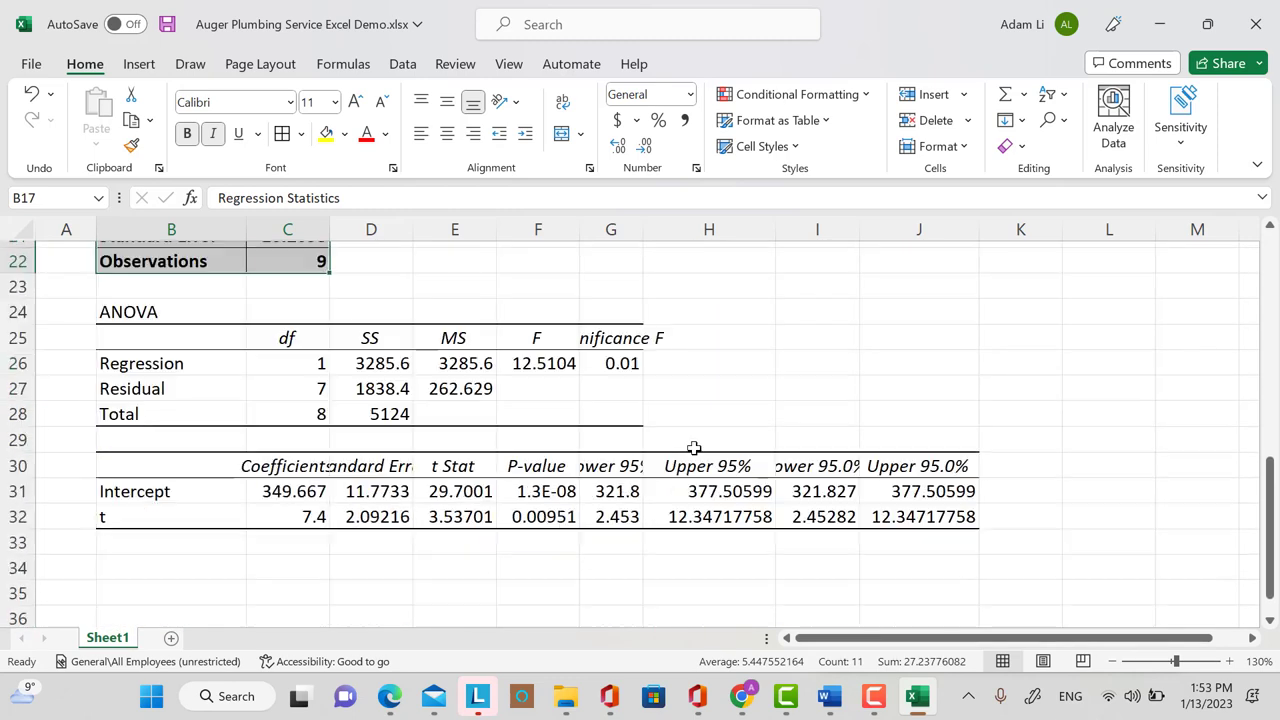
{"action": "left_click_drag", "start_coordinate": [640, 237], "coordinate": [690, 240]}
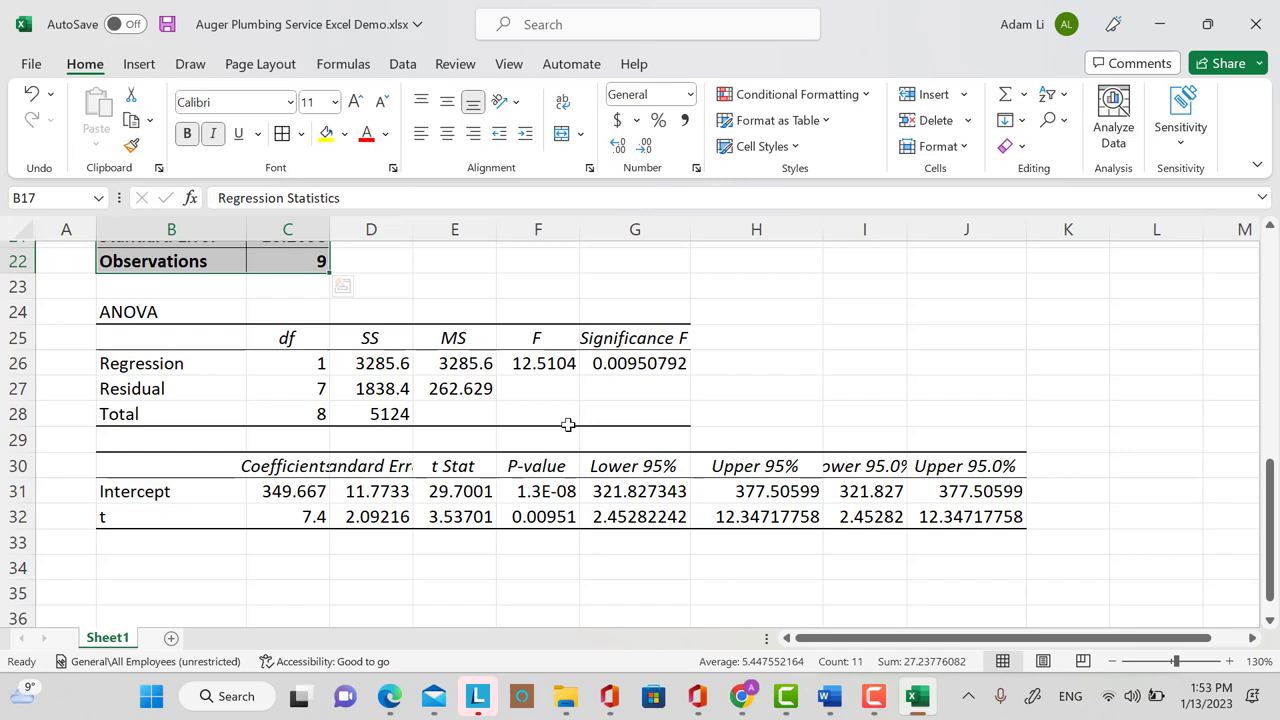
{"action": "left_click_drag", "start_coordinate": [330, 229], "coordinate": [384, 229]}
Step: Format the Intercept coefficient in C31 to show three decimal places
{"action": "left_click_drag", "start_coordinate": [277, 490], "coordinate": [345, 517]}
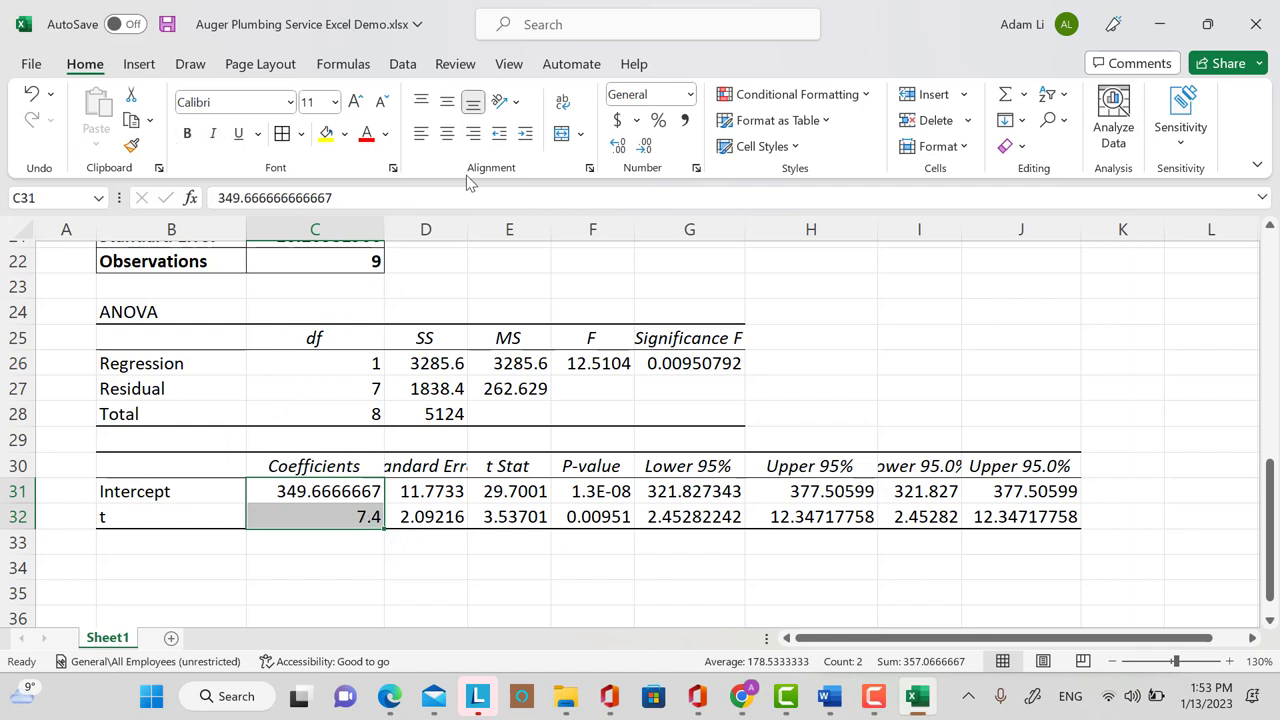
{"action": "left_click", "coordinate": [355, 499]}
{"action": "left_click", "coordinate": [646, 147]}
{"action": "left_click", "coordinate": [646, 147]}
{"action": "left_click", "coordinate": [646, 147]}
{"action": "left_click", "coordinate": [646, 147]}
{"action": "left_click", "coordinate": [646, 147]}
{"action": "left_click", "coordinate": [620, 147]}
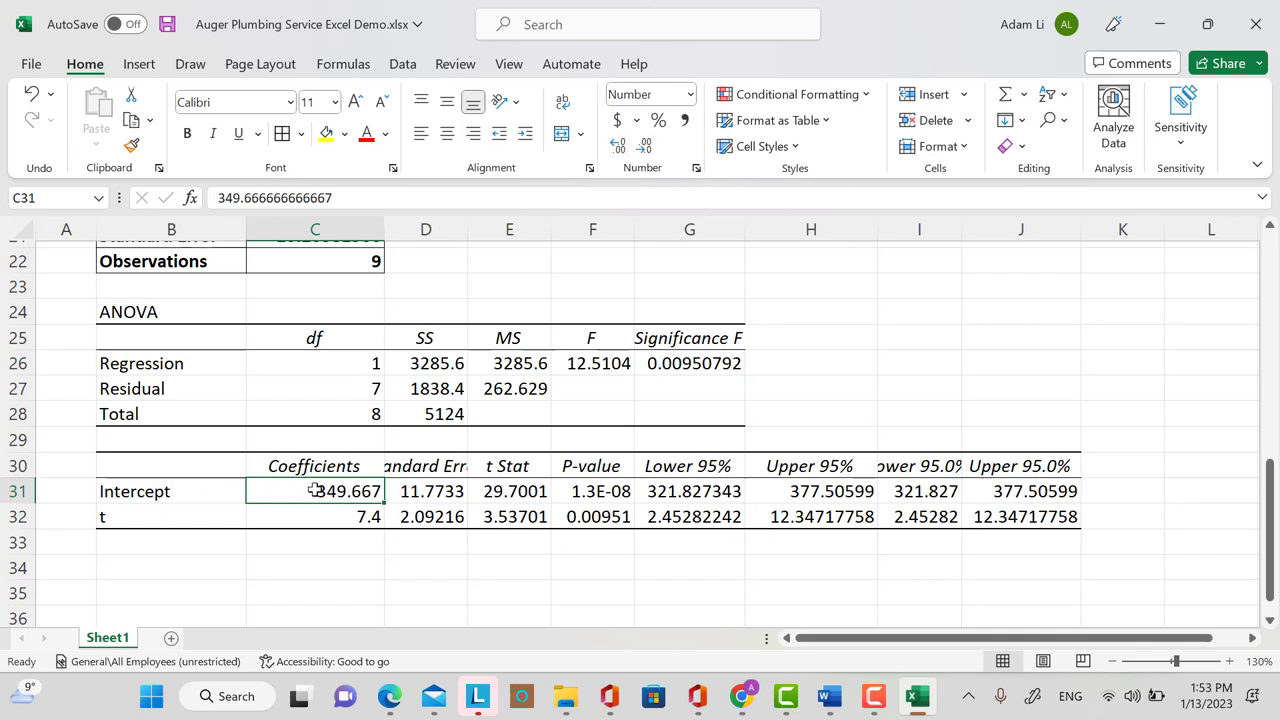
Step: Highlight the Intercept and t coefficients in C31:C32 in yellow, and make them bold and centred
{"action": "left_click_drag", "start_coordinate": [314, 490], "coordinate": [343, 514]}
{"action": "left_click", "coordinate": [326, 133]}
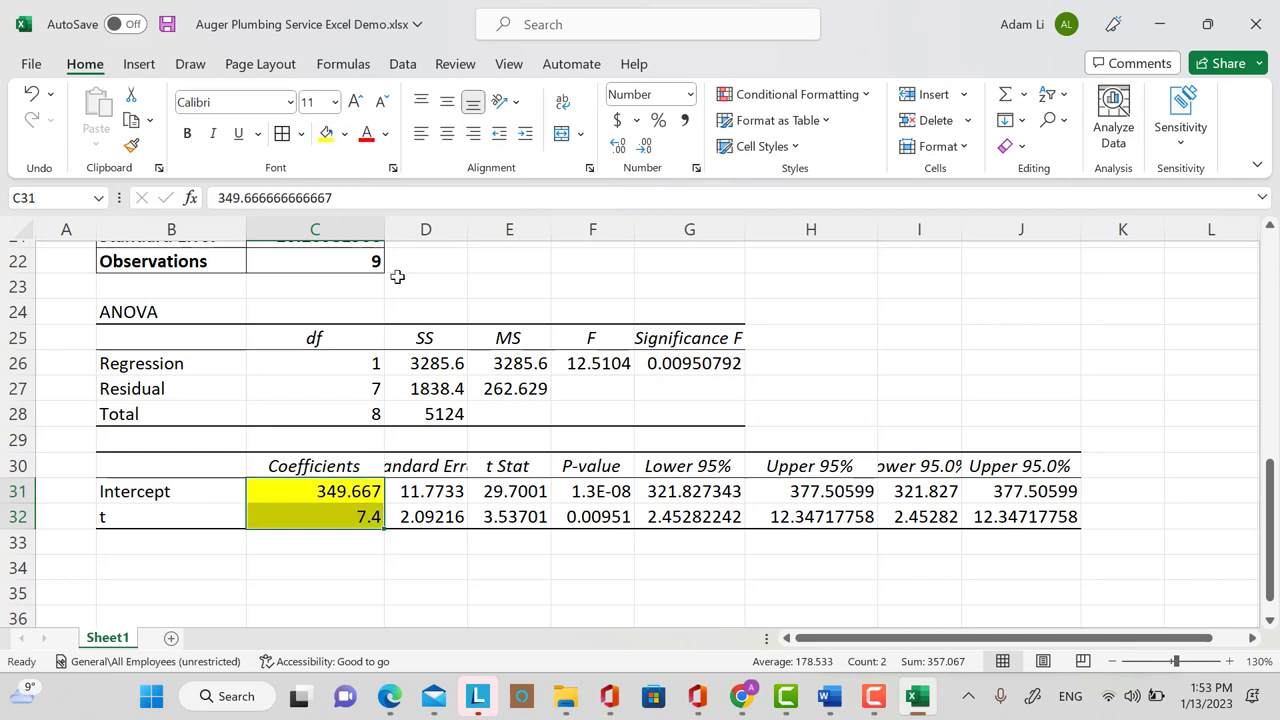
{"action": "left_click", "coordinate": [187, 133]}
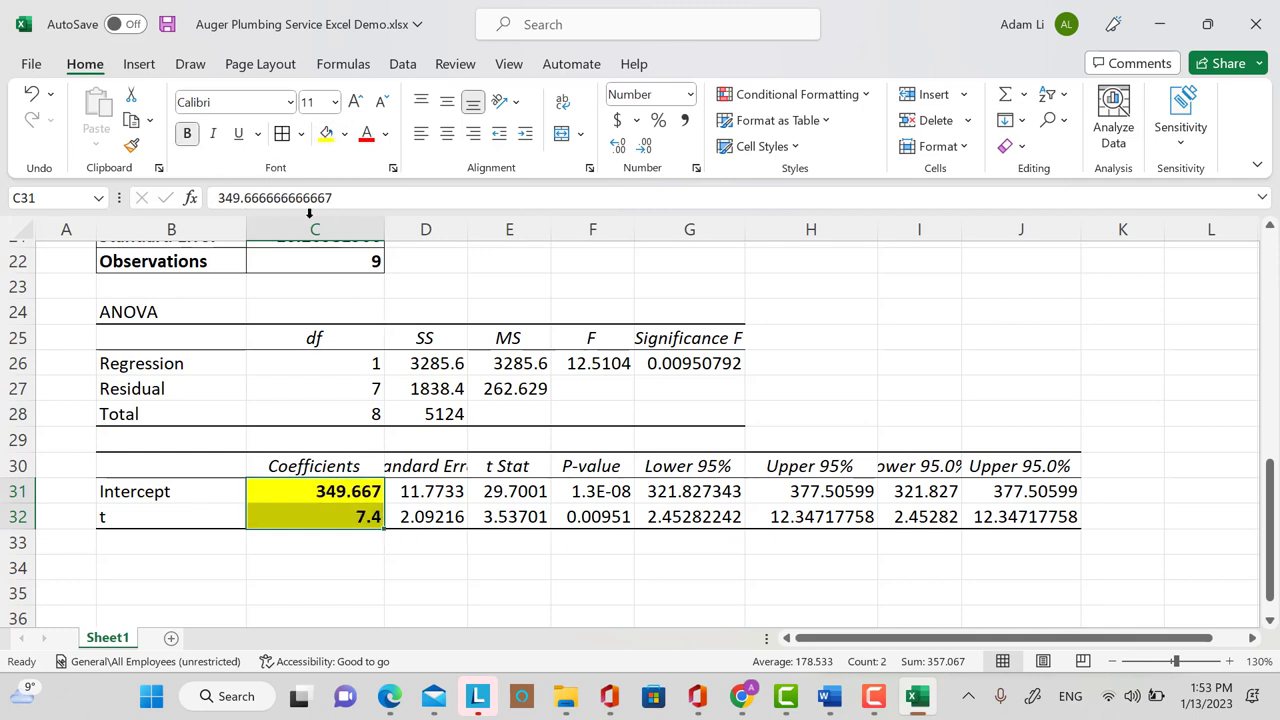
{"action": "left_click", "coordinate": [447, 133]}
{"action": "left_click", "coordinate": [826, 390]}
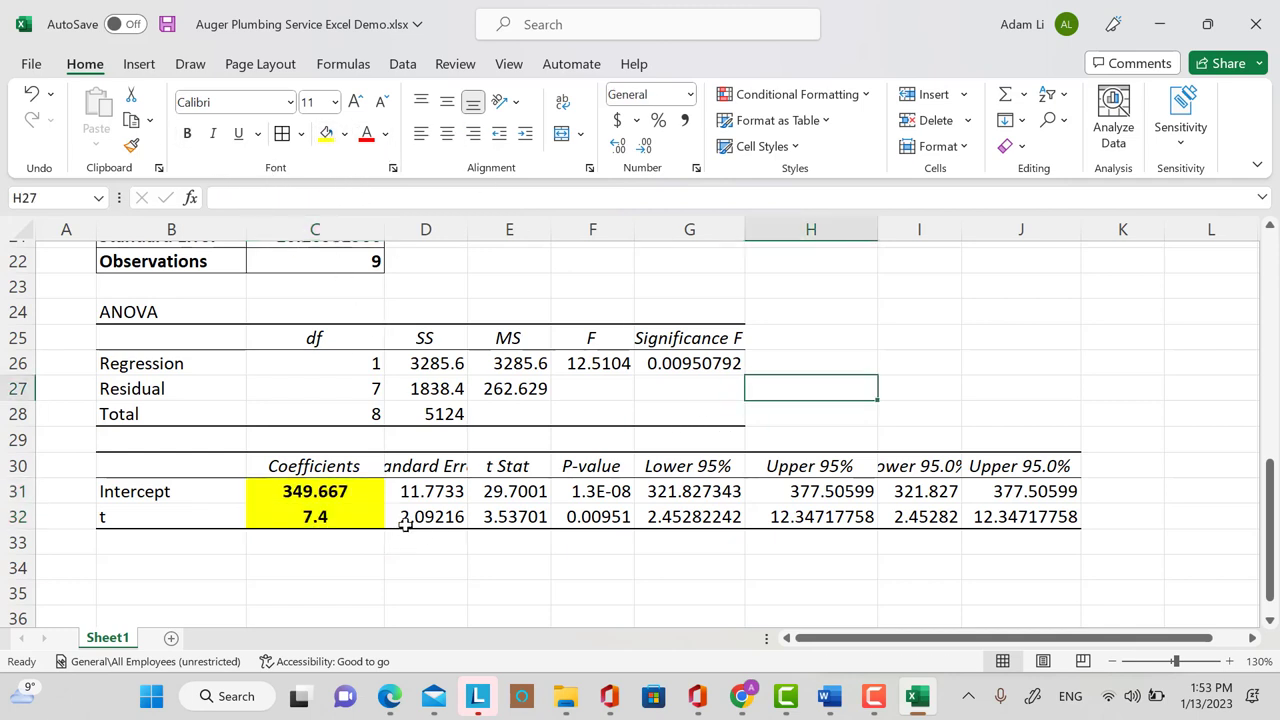
Step: Enter the label "Trend Projection:" in cell B13, below the December row
{"action": "scroll", "coordinate": [405, 525], "scroll_direction": "up", "scroll_amount": 3}
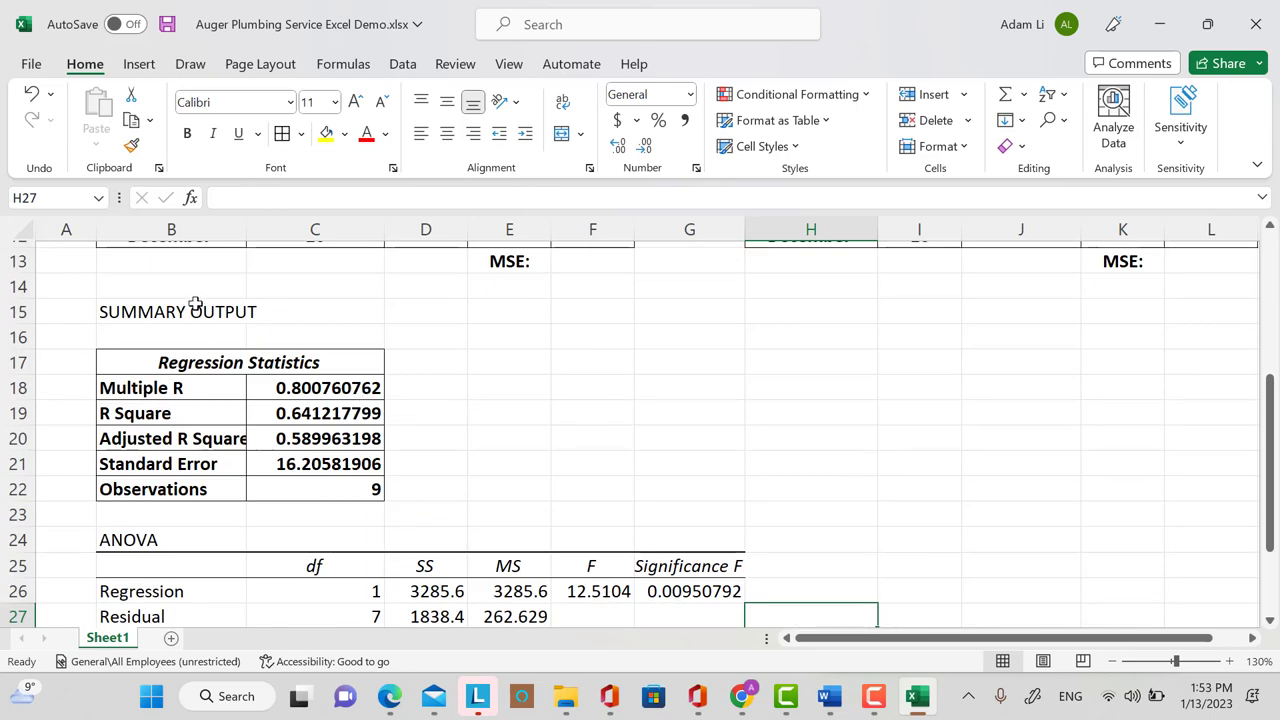
{"action": "left_click", "coordinate": [180, 280]}
{"action": "left_click", "coordinate": [158, 259]}
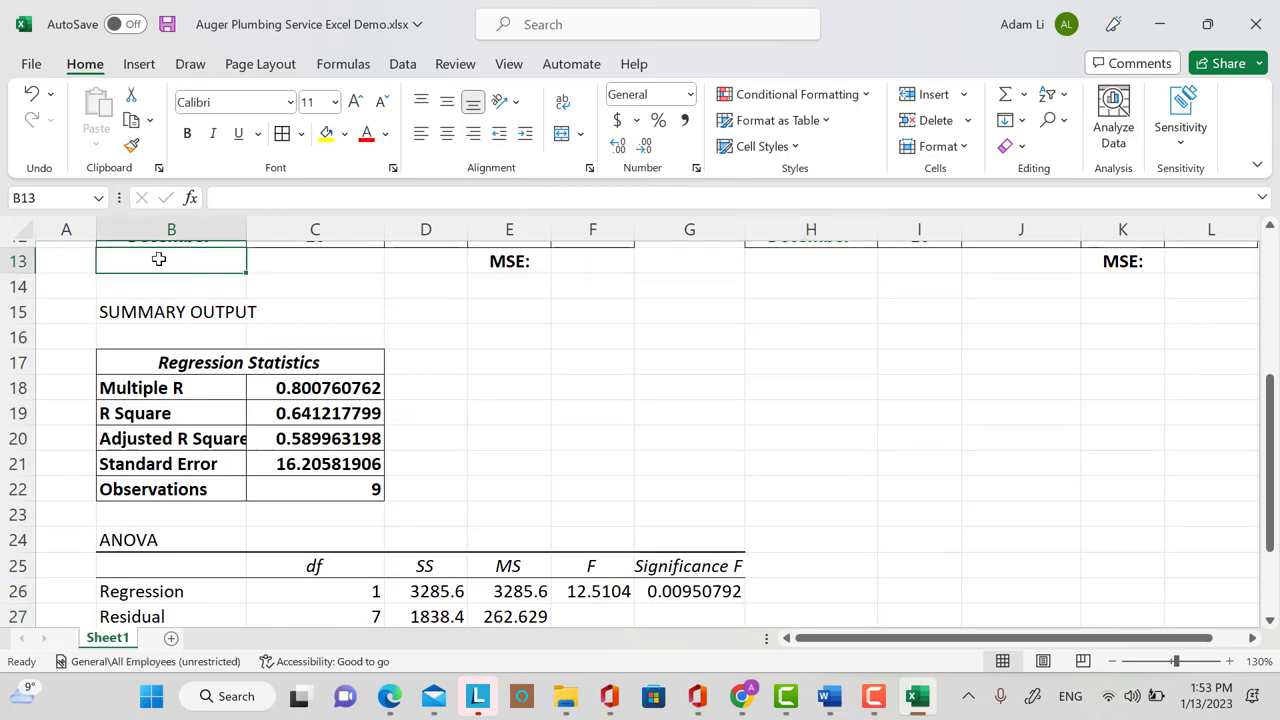
{"action": "key", "text": "Caps_Lock"}
{"action": "type", "text": "Re"}
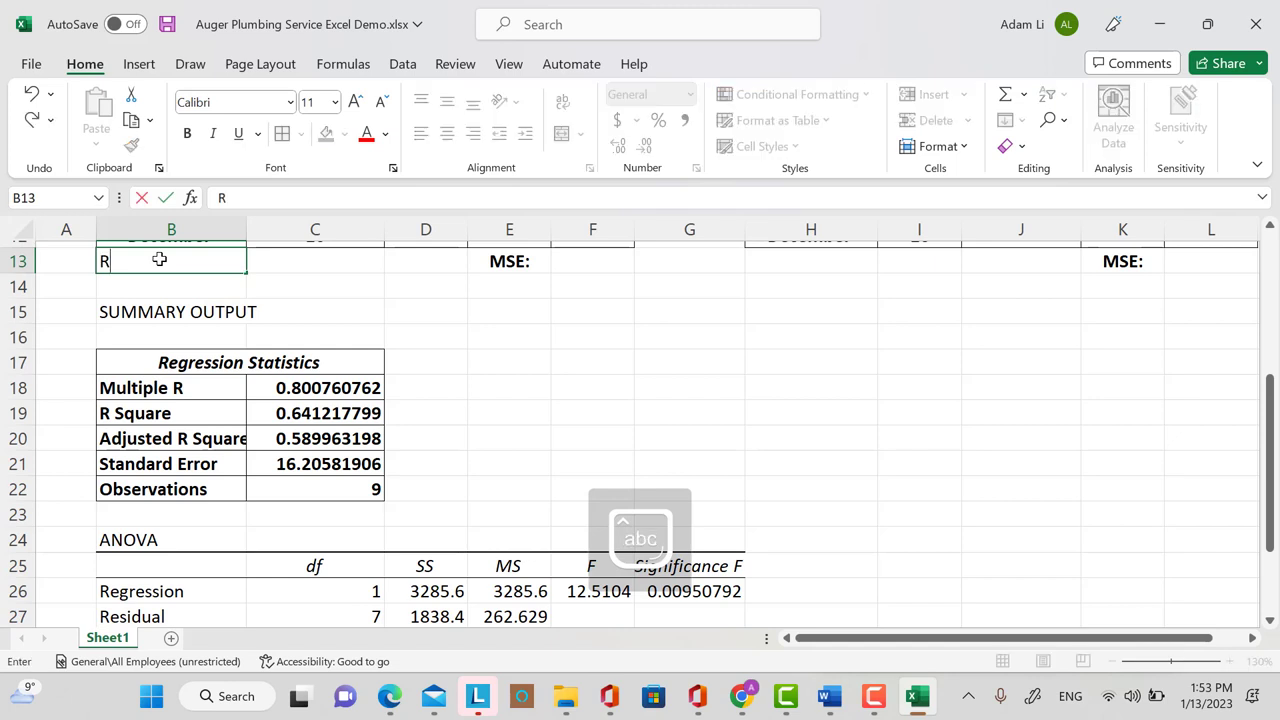
{"action": "key", "text": "BackSpace"}
{"action": "key", "text": "BackSpace"}
{"action": "key", "text": "Caps_Lock"}
{"action": "type", "text": "Te"}
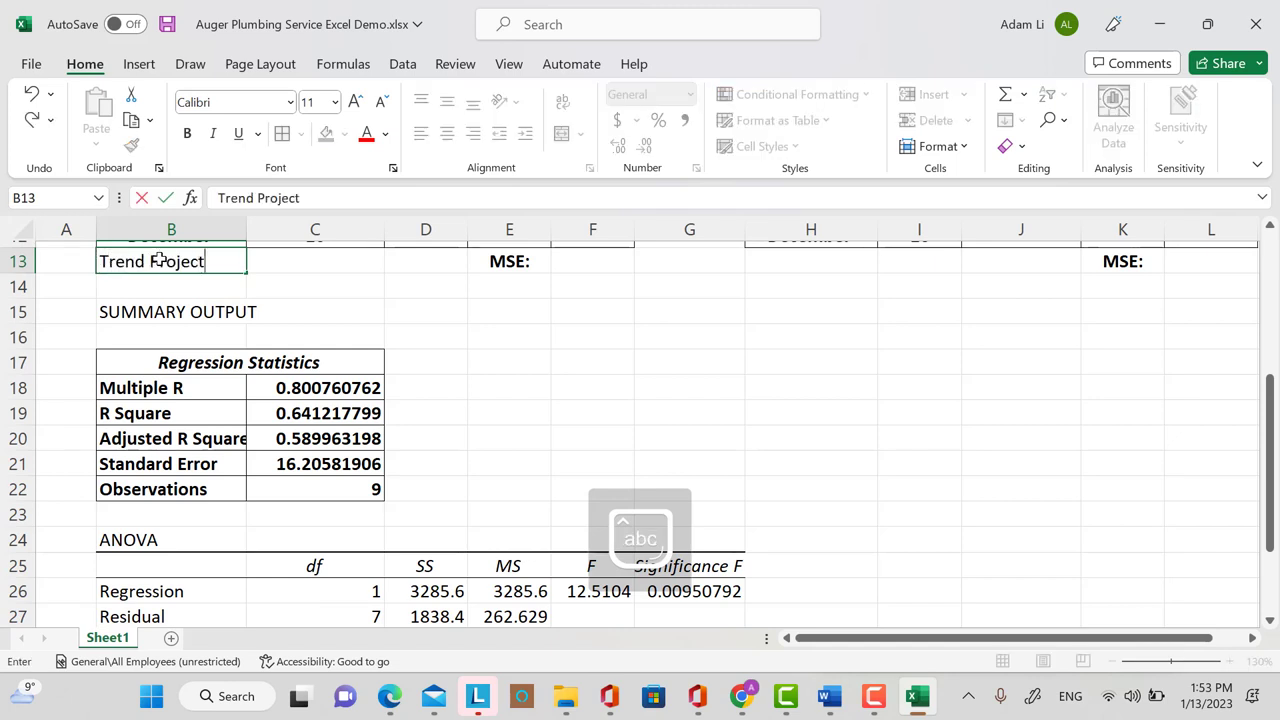
{"action": "type", "text": "end Projection:"}
{"action": "key", "text": "Return"}
Step: Enter the trend equation "Predicted jobs = 349.667 + 7.4 * t" in cell B14, using the Intercept and t coefficients from the regression output
{"action": "type", "text": "Pre"}
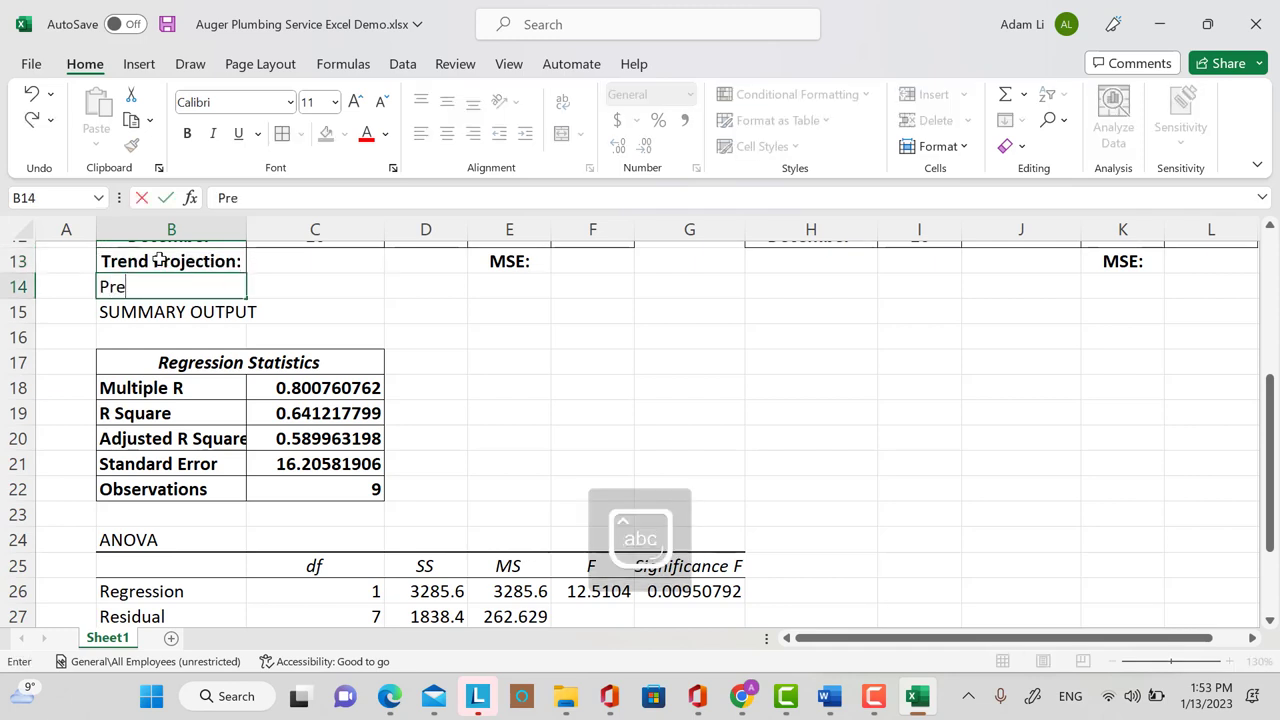
{"action": "type", "text": "dicted jobs ="}
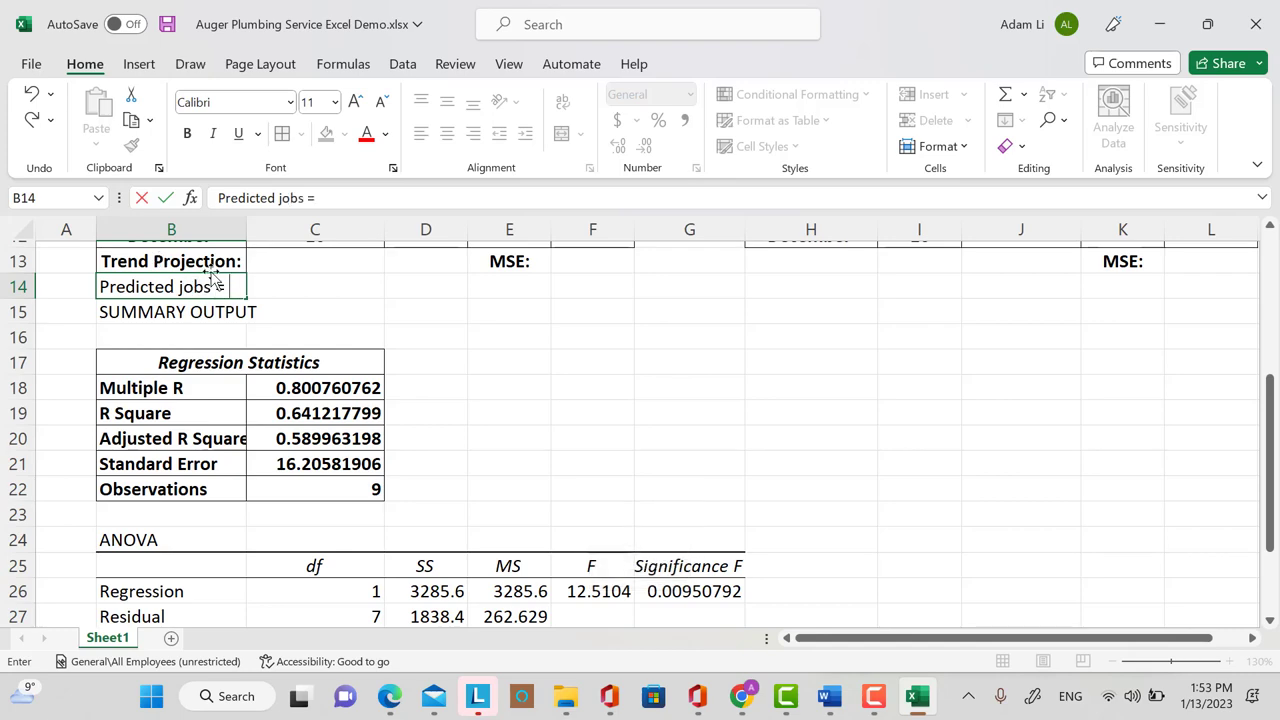
{"action": "scroll", "coordinate": [450, 410], "scroll_direction": "down", "scroll_amount": 2}
{"action": "scroll", "coordinate": [528, 450], "scroll_direction": "up", "scroll_amount": 4}
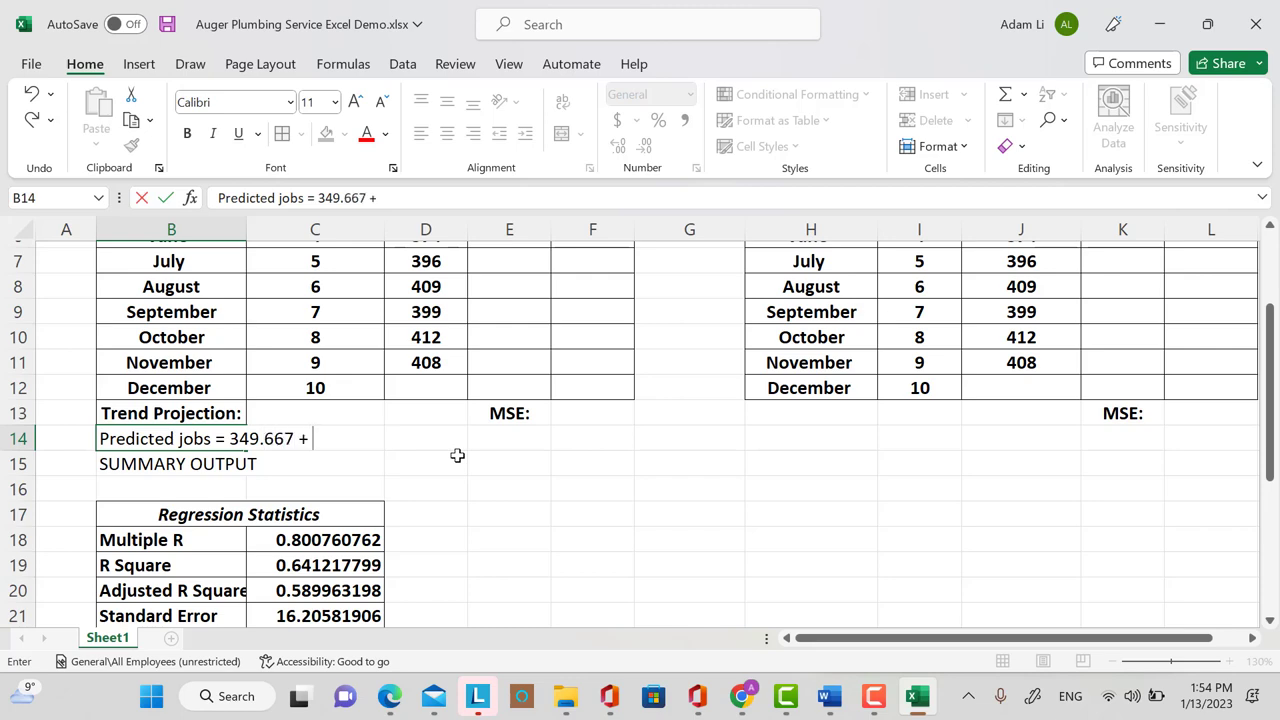
{"action": "scroll", "coordinate": [470, 465], "scroll_direction": "down", "scroll_amount": 5}
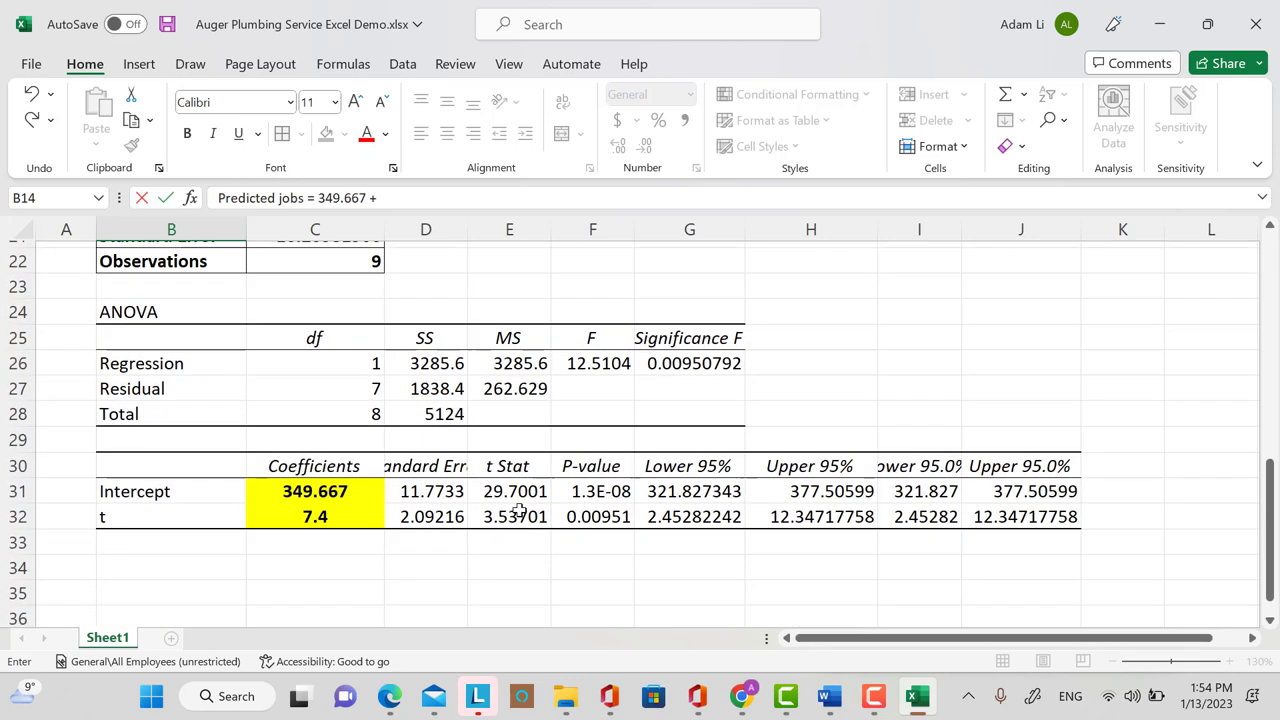
{"action": "scroll", "coordinate": [515, 500], "scroll_direction": "up", "scroll_amount": 5}
{"action": "scroll", "coordinate": [519, 510], "scroll_direction": "down", "scroll_amount": 5}
{"action": "scroll", "coordinate": [440, 500], "scroll_direction": "up", "scroll_amount": 3}
{"action": "scroll", "coordinate": [520, 484], "scroll_direction": "down", "scroll_amount": 1}
{"action": "scroll", "coordinate": [642, 458], "scroll_direction": "down", "scroll_amount": 1}
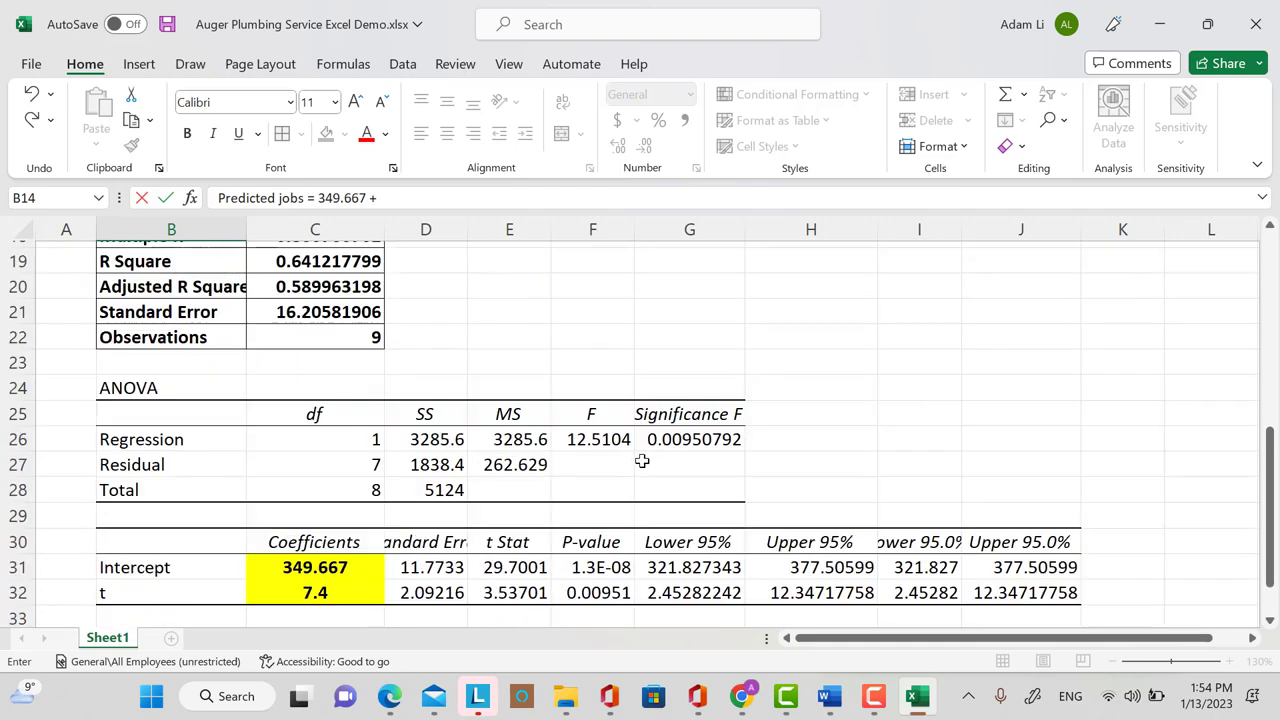
{"action": "scroll", "coordinate": [643, 460], "scroll_direction": "up", "scroll_amount": 2}
{"action": "scroll", "coordinate": [641, 463], "scroll_direction": "down", "scroll_amount": 1}
{"action": "scroll", "coordinate": [641, 465], "scroll_direction": "up", "scroll_amount": 5}
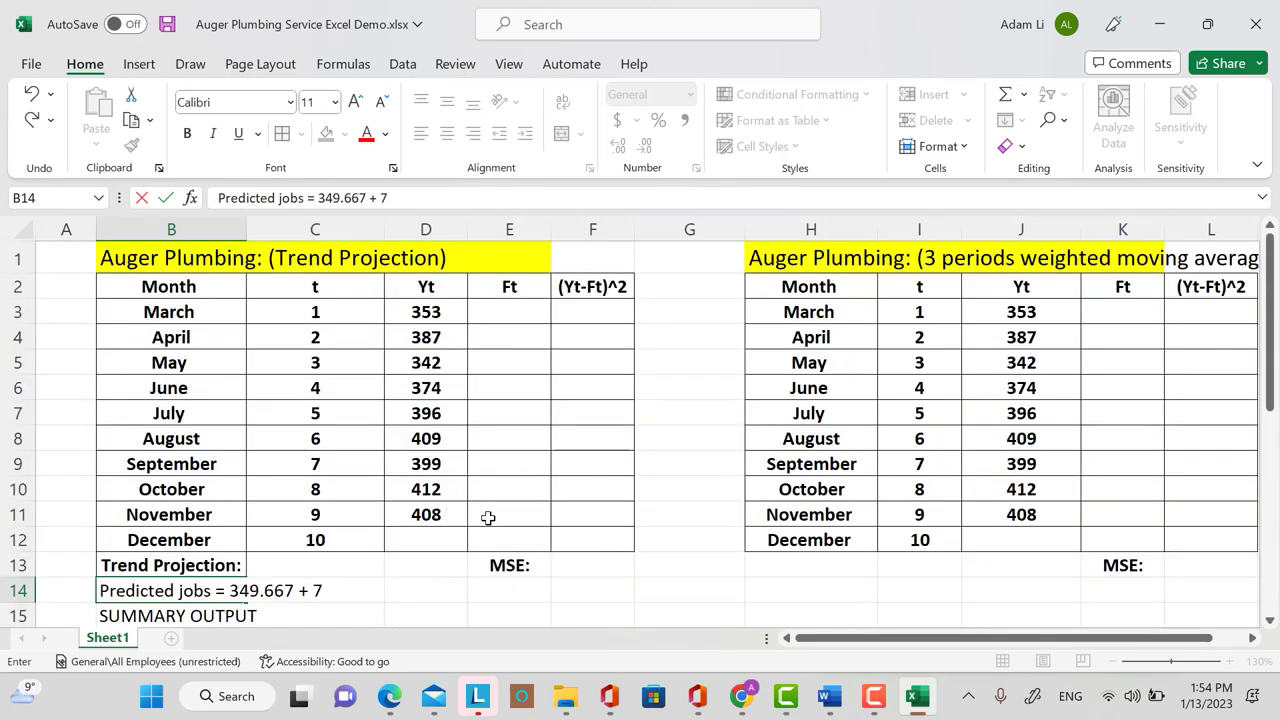
{"action": "key", "text": "BackSpace"}
{"action": "key", "text": "BackSpace"}
{"action": "type", "text": "4"}
{"action": "left_click", "coordinate": [520, 549]}
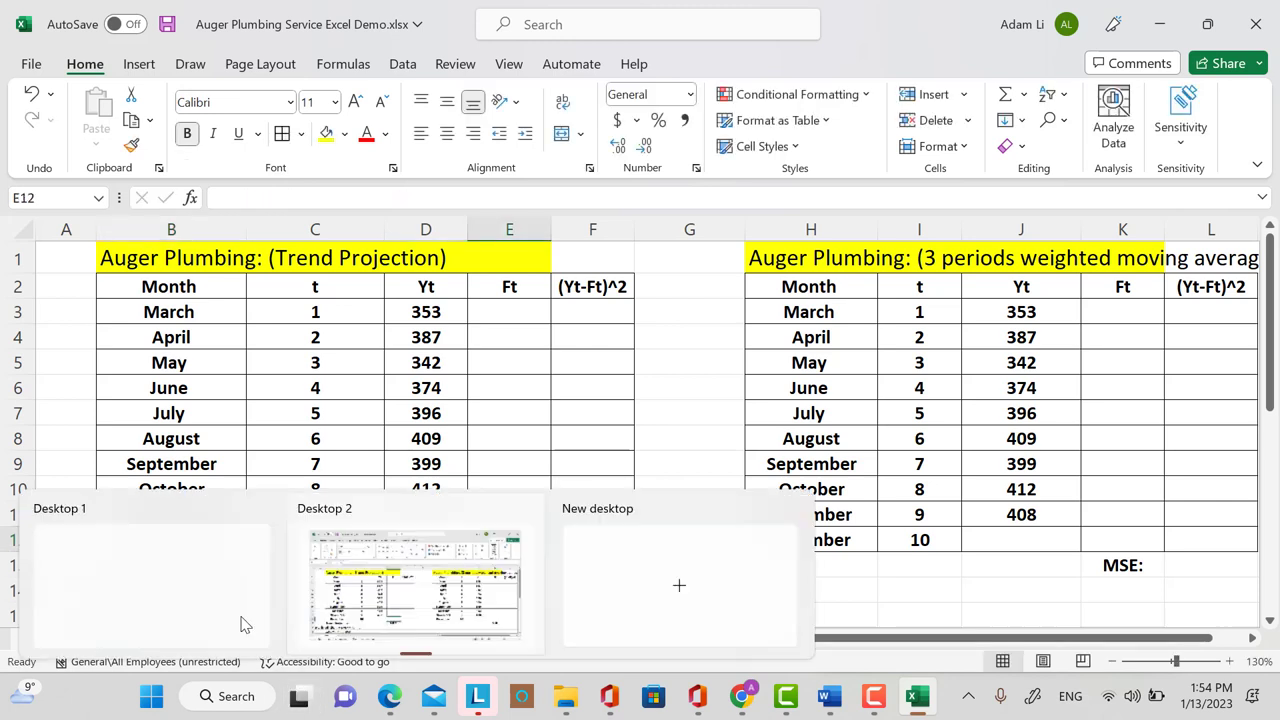
Step: Start the March forecast formula in E3 with an absolute reference to the Intercept coefficient, =$C$31+
{"action": "scroll", "coordinate": [635, 576], "scroll_direction": "down", "scroll_amount": 1}
{"action": "scroll", "coordinate": [623, 555], "scroll_direction": "up", "scroll_amount": 1}
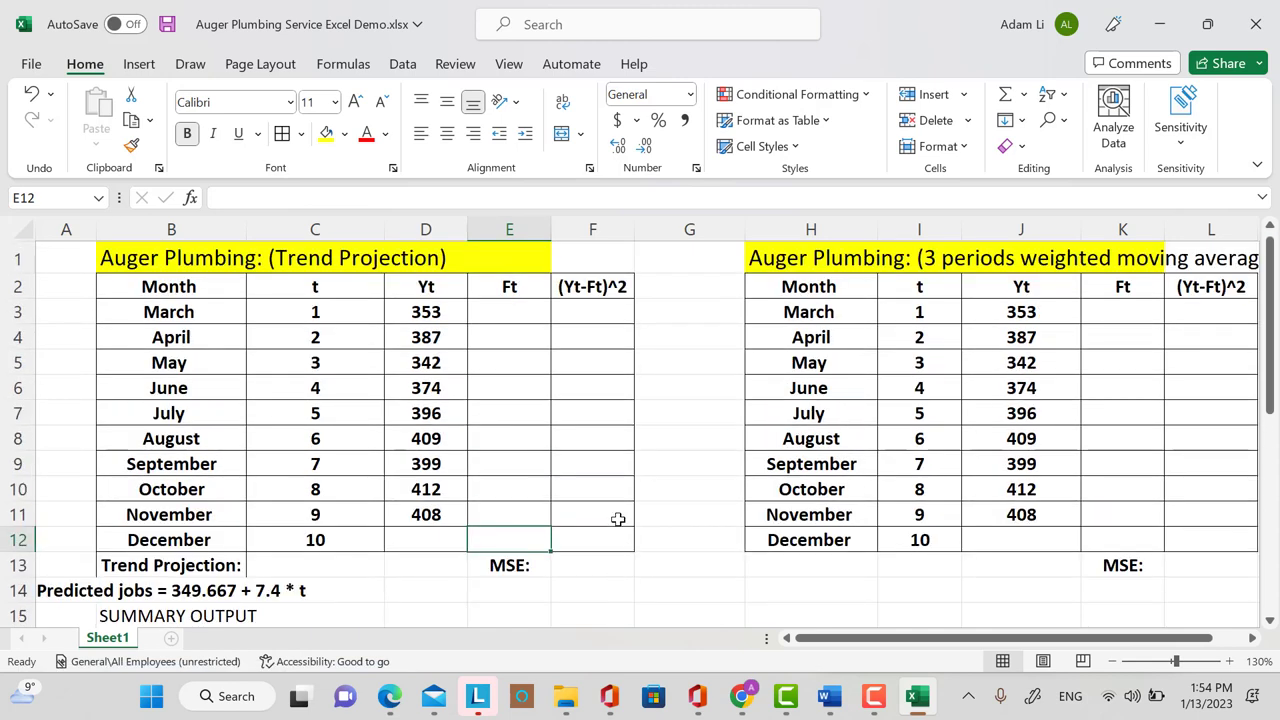
{"action": "left_click", "coordinate": [532, 312]}
{"action": "type", "text": "="}
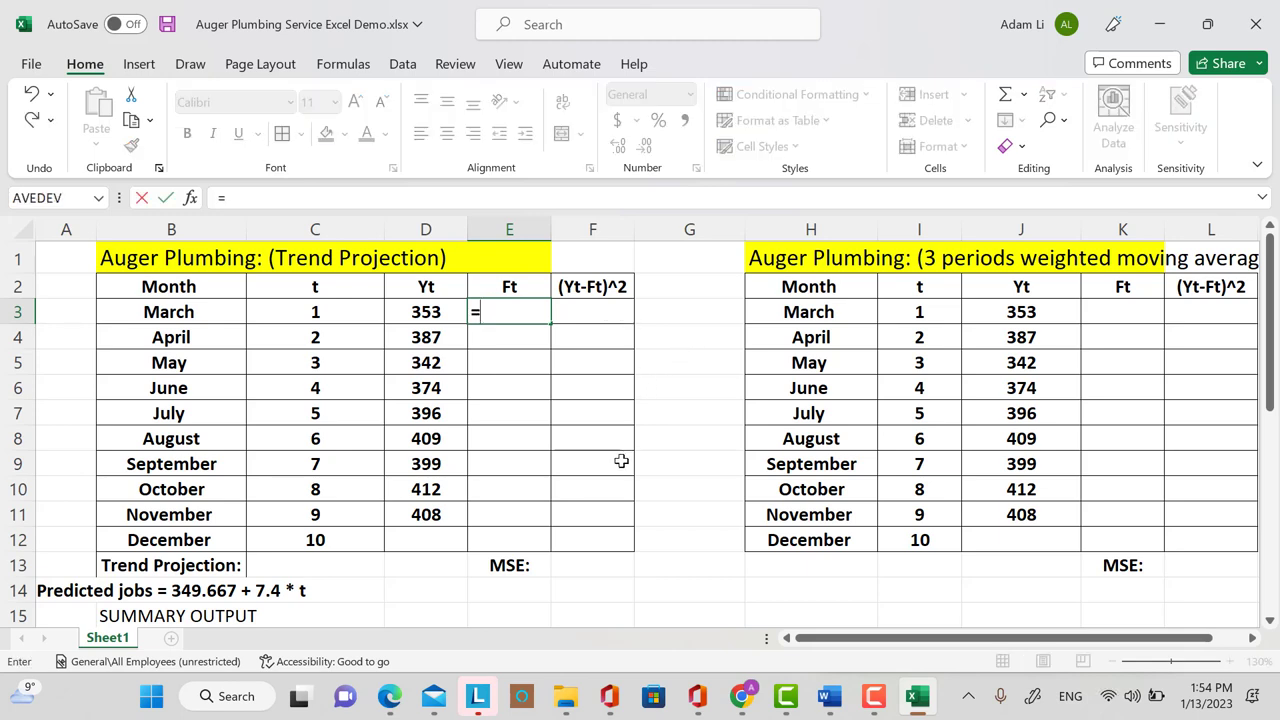
{"action": "scroll", "coordinate": [621, 460], "scroll_direction": "down", "scroll_amount": 6}
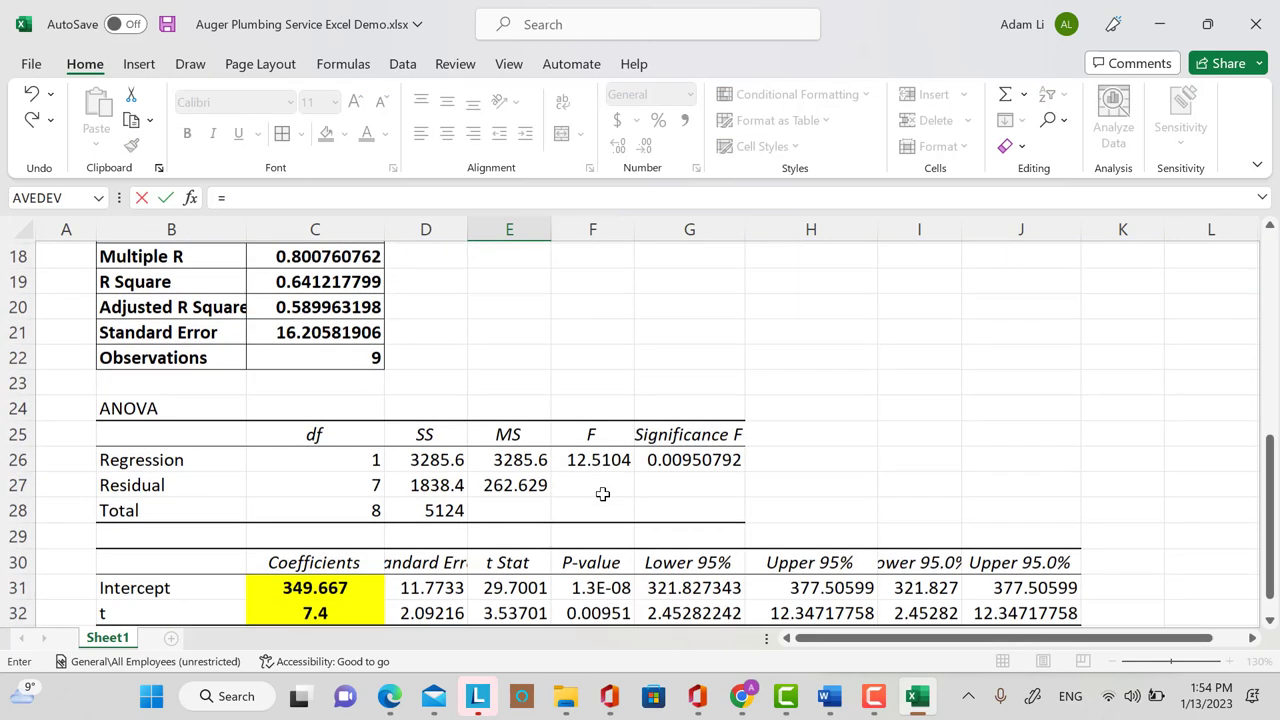
{"action": "left_click", "coordinate": [368, 590]}
{"action": "scroll", "coordinate": [600, 450], "scroll_direction": "up", "scroll_amount": 6}
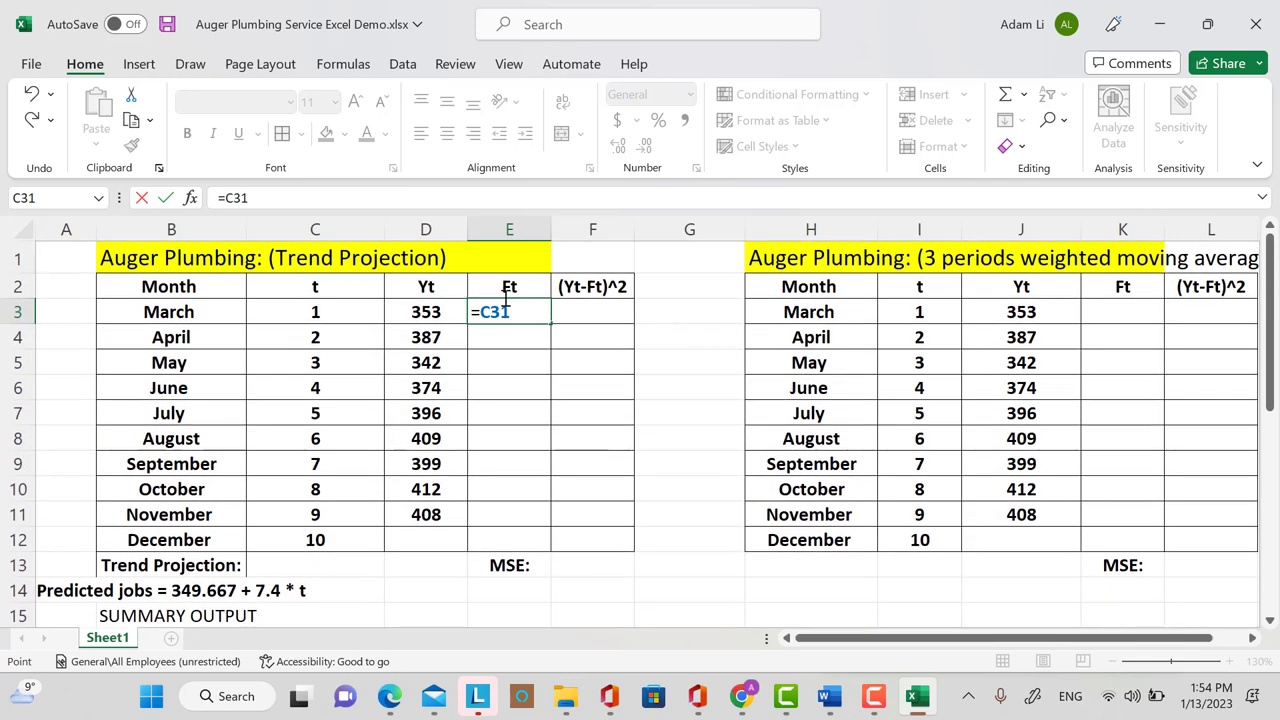
{"action": "left_click", "coordinate": [484, 315]}
{"action": "type", "text": "$C"}
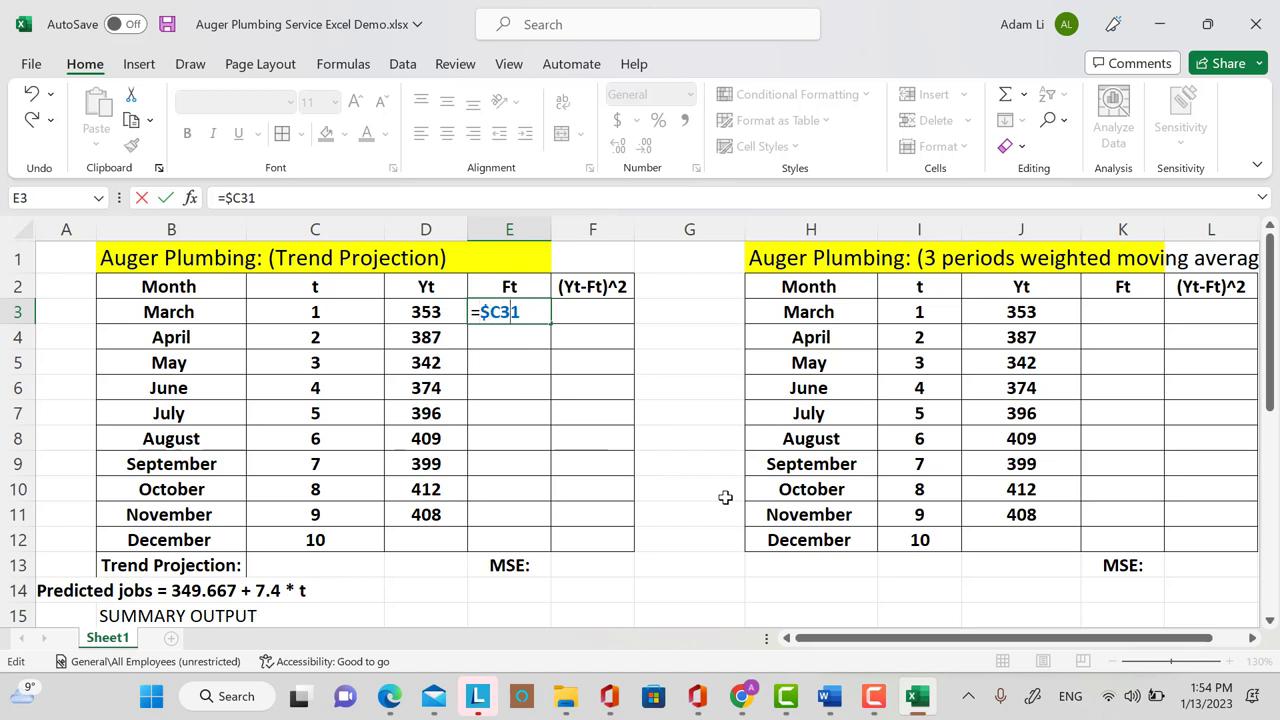
{"action": "type", "text": "$31+"}
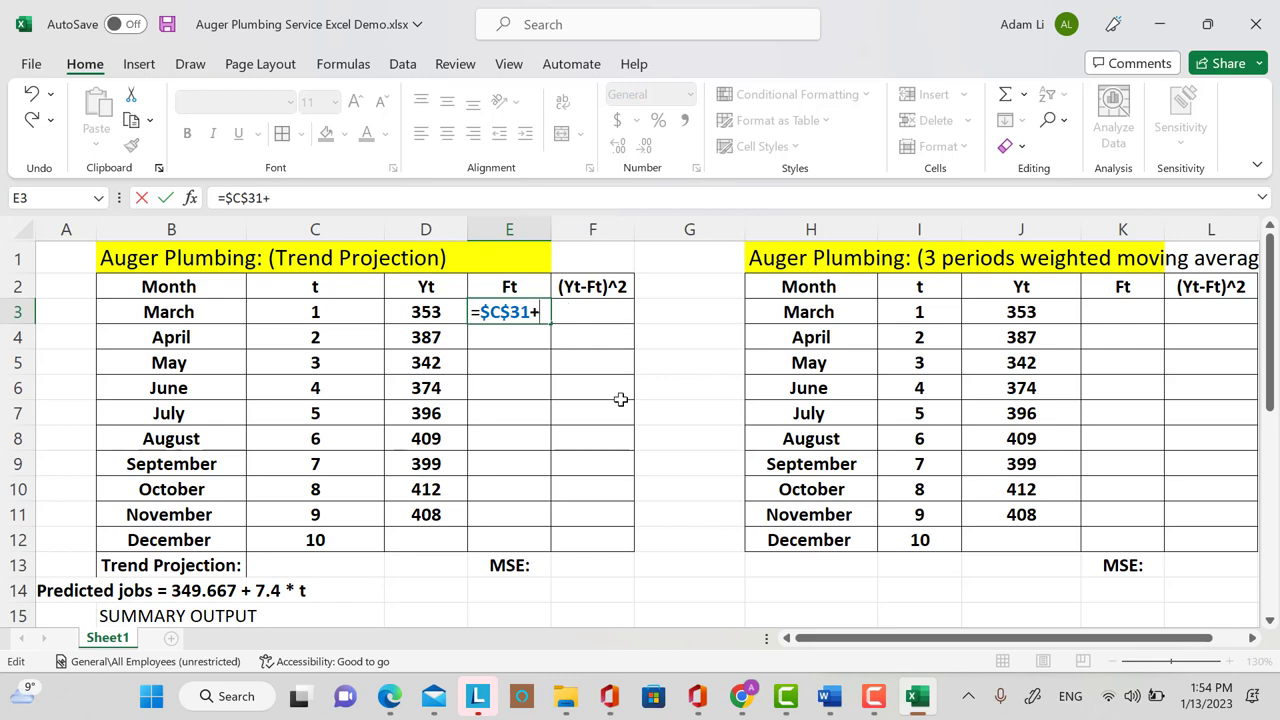
Step: Complete the March forecast formula by adding the absolute t coefficient times March's period, giving =$C$31+$C$32*C3
{"action": "scroll", "coordinate": [600, 457], "scroll_direction": "down", "scroll_amount": 5}
{"action": "scroll", "coordinate": [500, 550], "scroll_direction": "down", "scroll_amount": 1}
{"action": "left_click", "coordinate": [334, 594]}
{"action": "scroll", "coordinate": [600, 400], "scroll_direction": "up", "scroll_amount": 2}
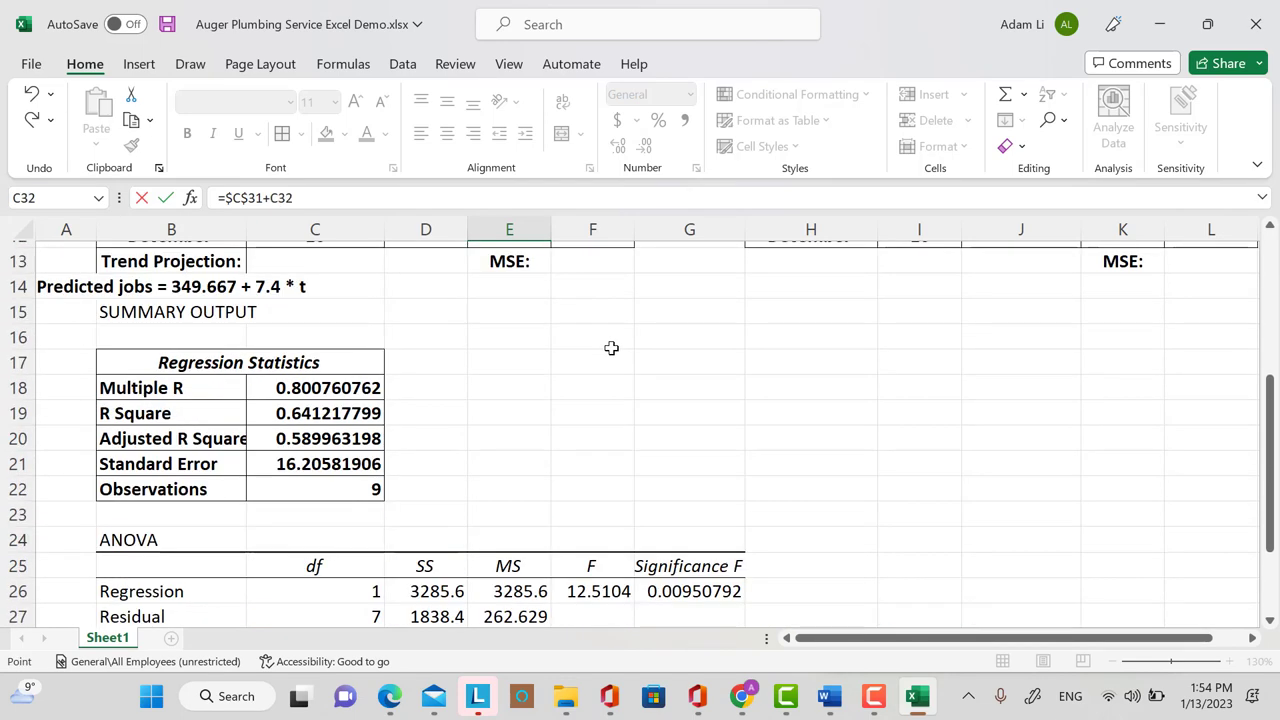
{"action": "scroll", "coordinate": [611, 347], "scroll_direction": "up", "scroll_amount": 3}
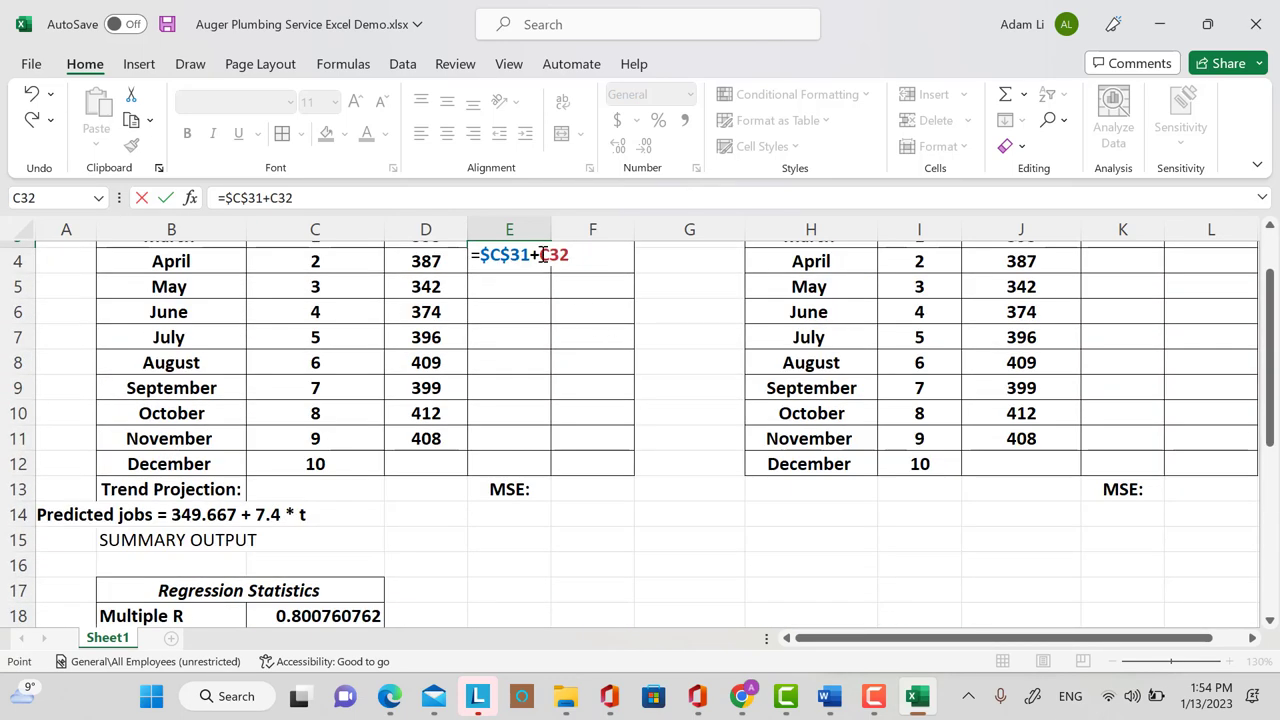
{"action": "key", "text": "F2"}
{"action": "scroll", "coordinate": [634, 297], "scroll_direction": "down", "scroll_amount": 2}
{"action": "scroll", "coordinate": [726, 337], "scroll_direction": "up", "scroll_amount": 3}
{"action": "key", "text": "Left"}
{"action": "key", "text": "Left"}
{"action": "key", "text": "Left"}
{"action": "type", "text": "$C"}
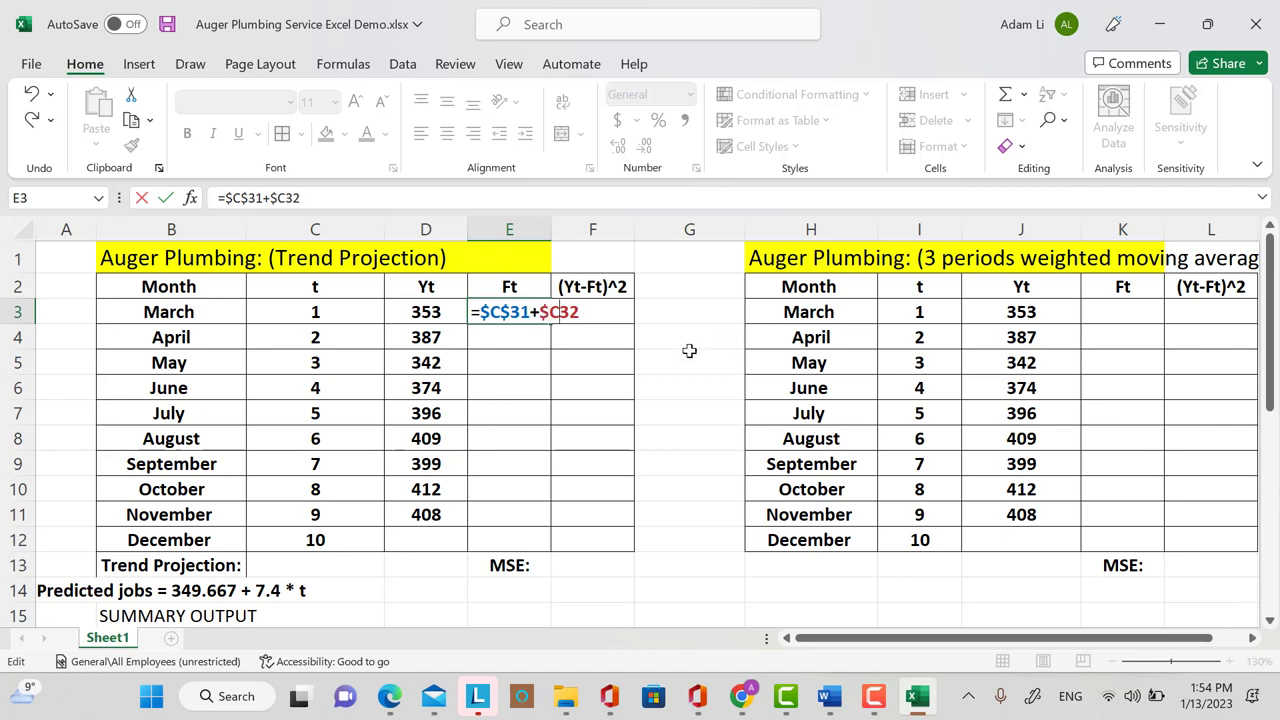
{"action": "type", "text": "$32*"}
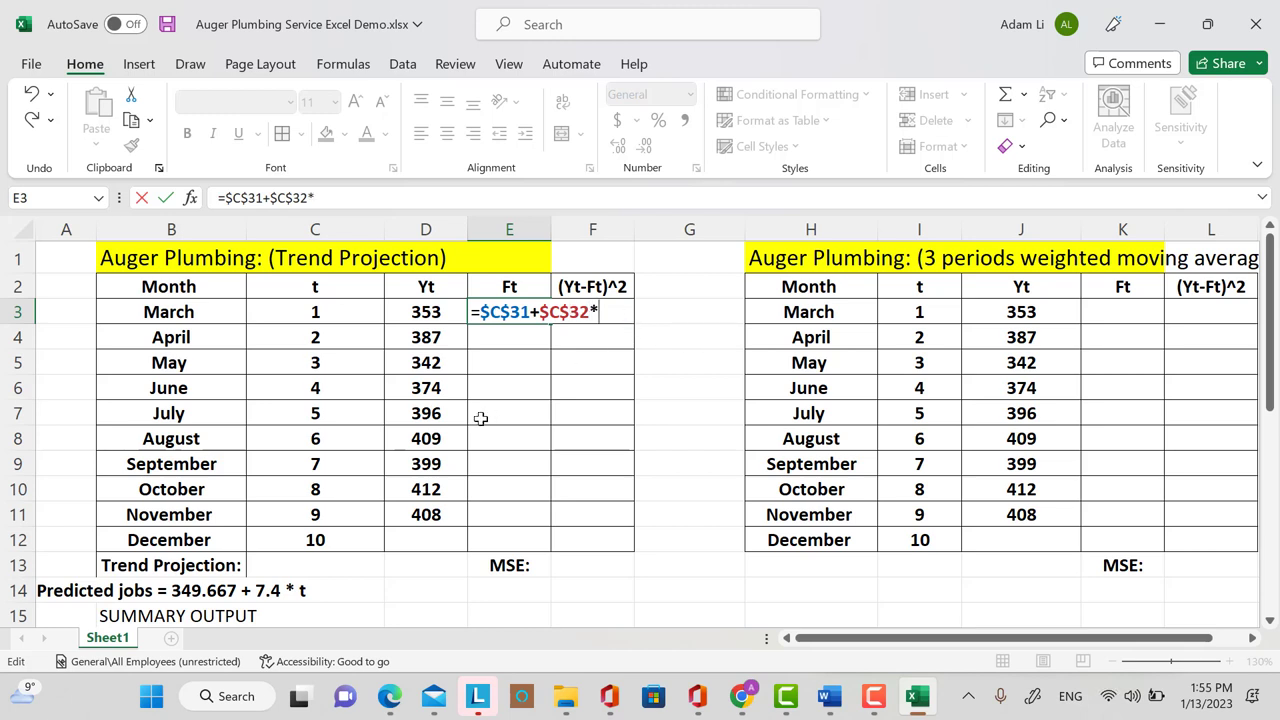
{"action": "left_click", "coordinate": [350, 322]}
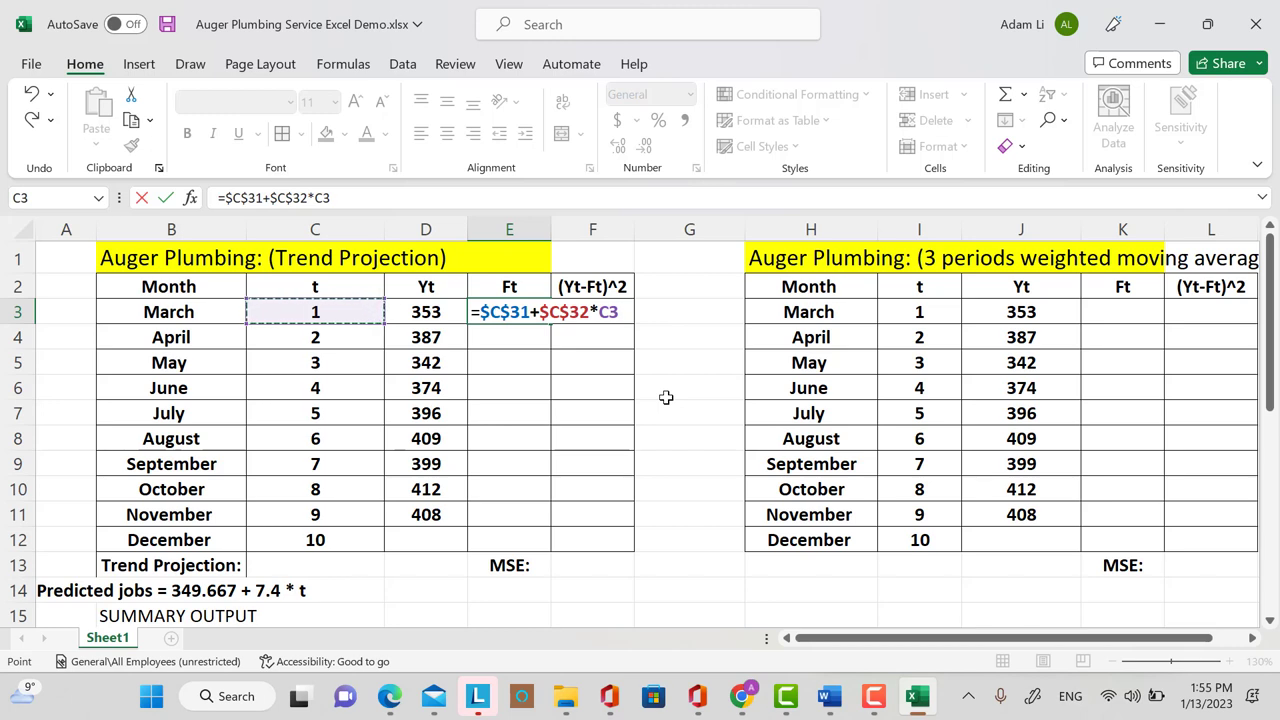
{"action": "key", "text": "Return"}
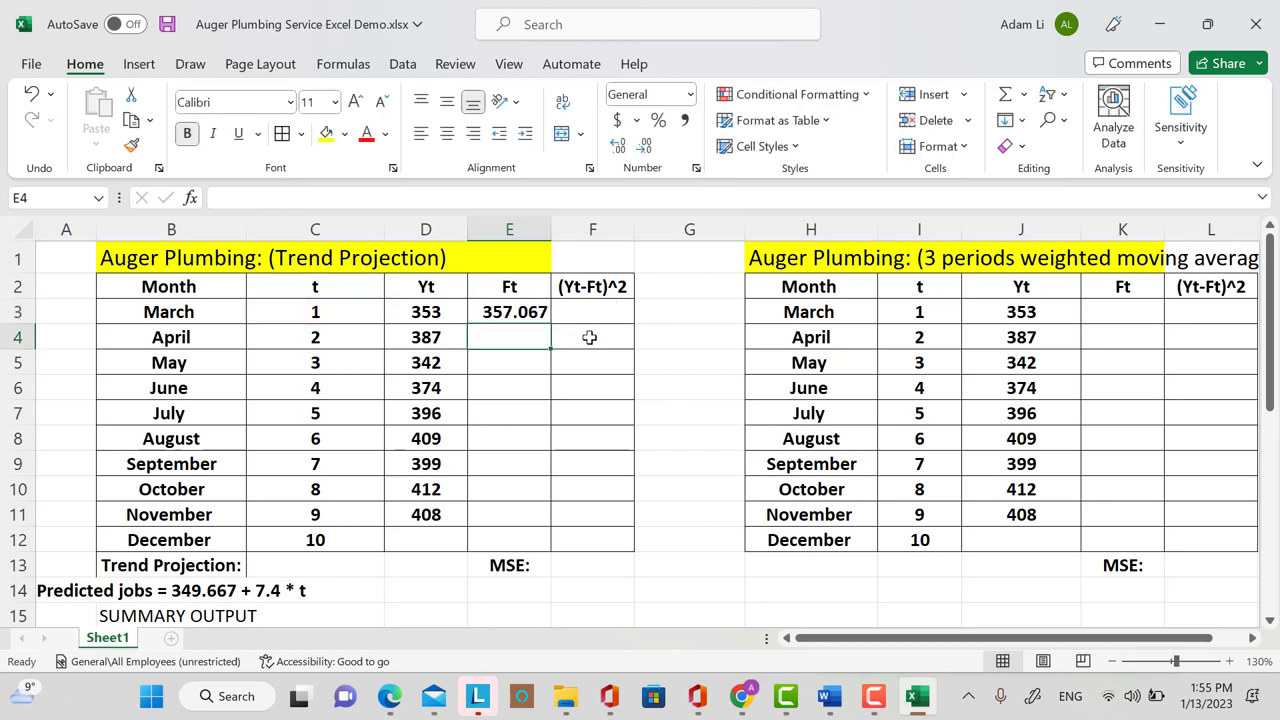
Step: Fill the forecast formula from E3 down to December in E12 and format the Ft values to two decimal places
{"action": "left_click", "coordinate": [546, 314]}
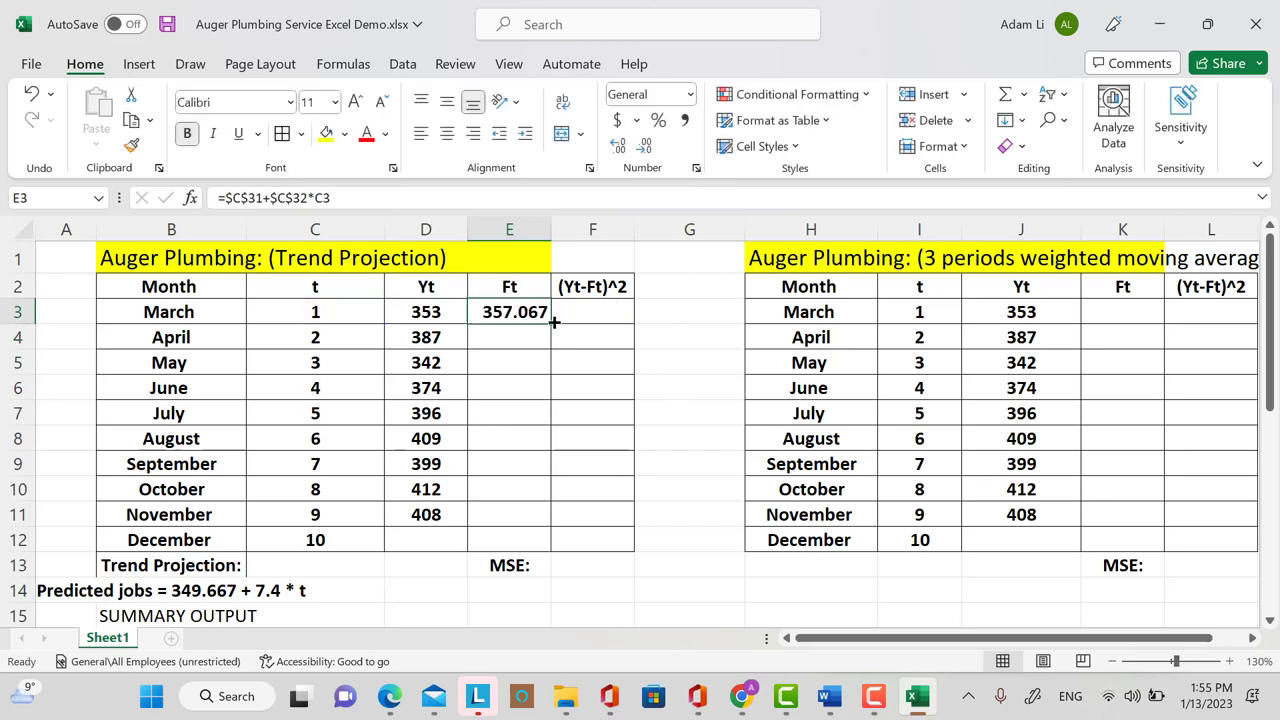
{"action": "left_click_drag", "start_coordinate": [554, 322], "coordinate": [535, 525]}
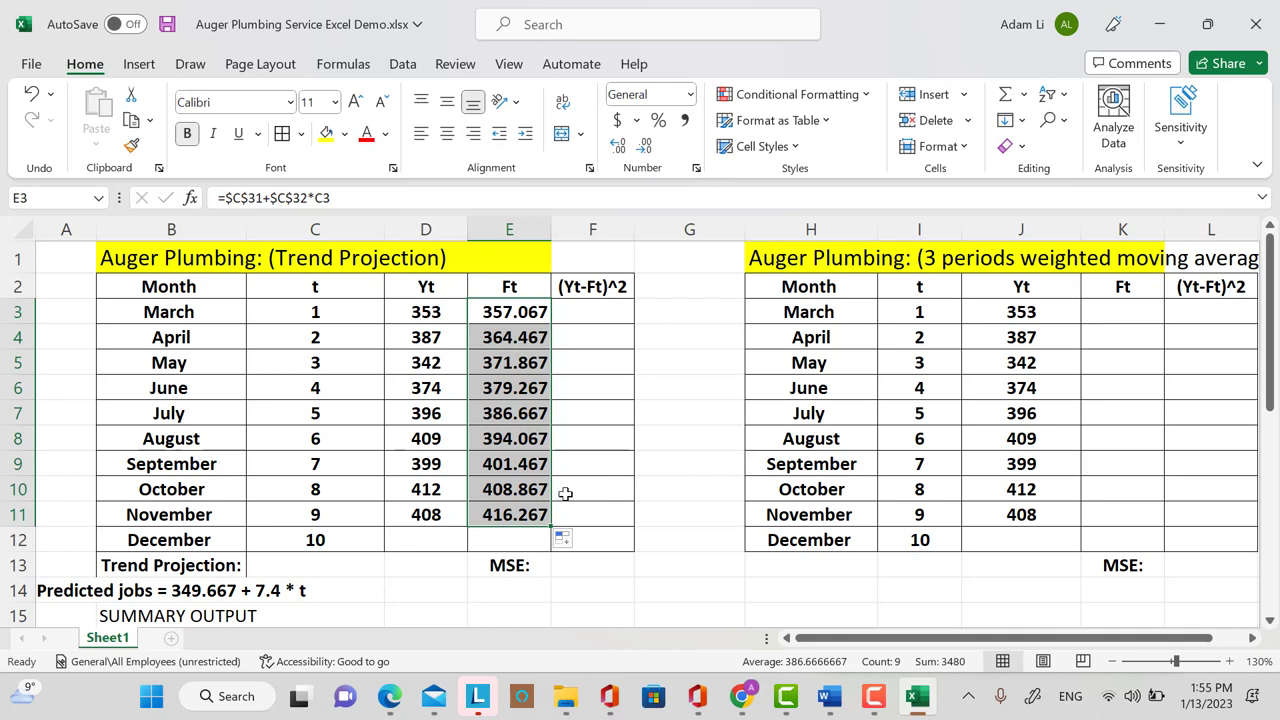
{"action": "left_click_drag", "start_coordinate": [551, 527], "coordinate": [551, 553]}
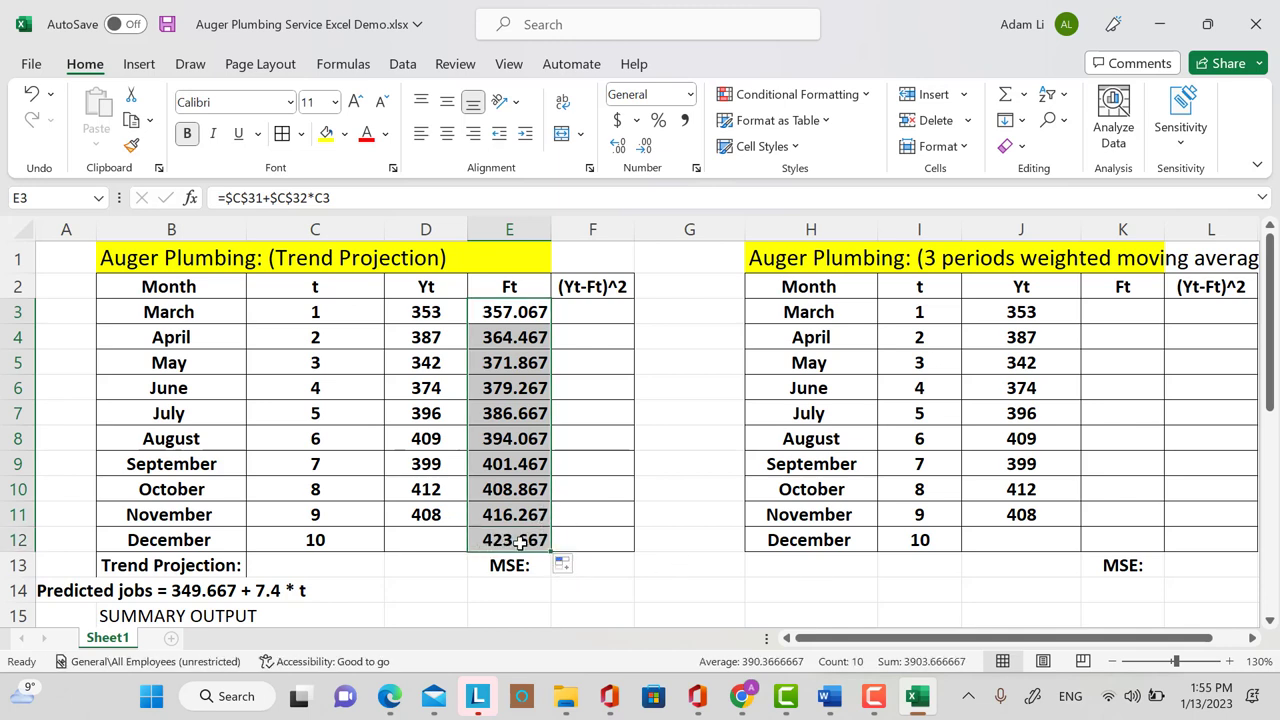
{"action": "left_click_drag", "start_coordinate": [524, 310], "coordinate": [541, 542]}
{"action": "left_click", "coordinate": [646, 146]}
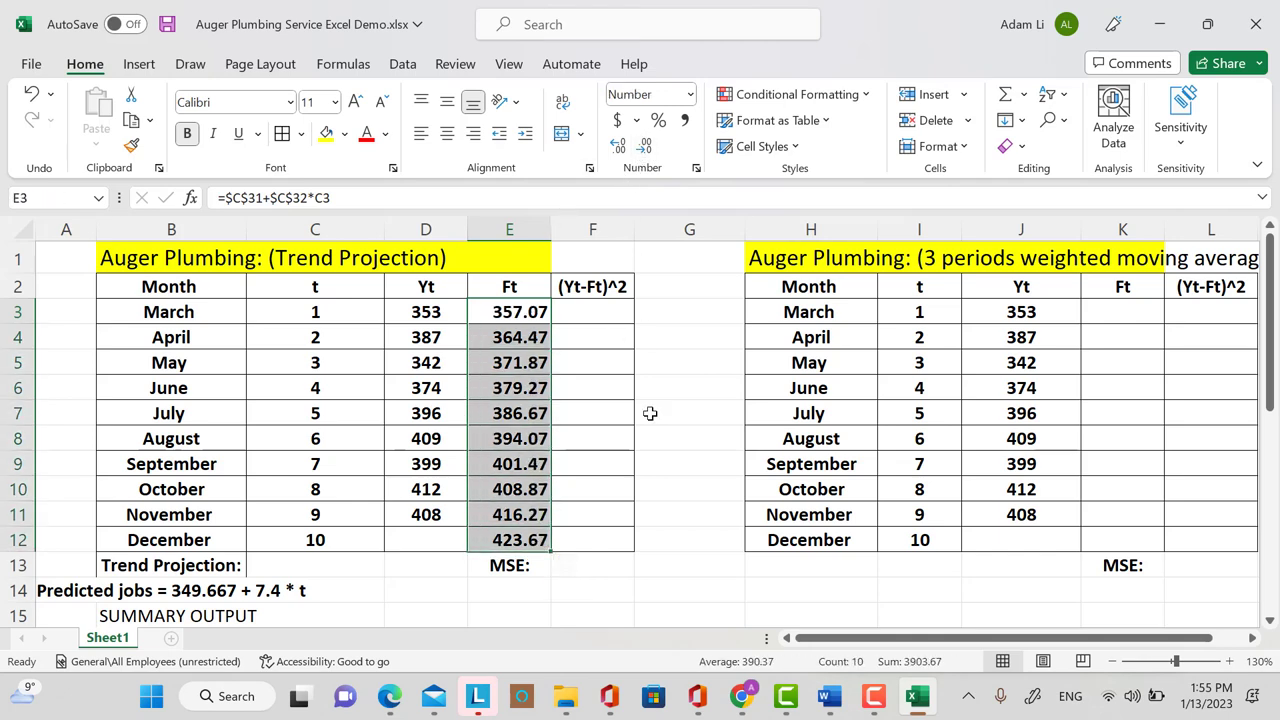
Step: Check the December forecast against Trend Projection slides 36 and 34 in the PowerPoint deck in Chrome, and return to the Excel workbook
{"action": "left_click", "coordinate": [741, 696]}
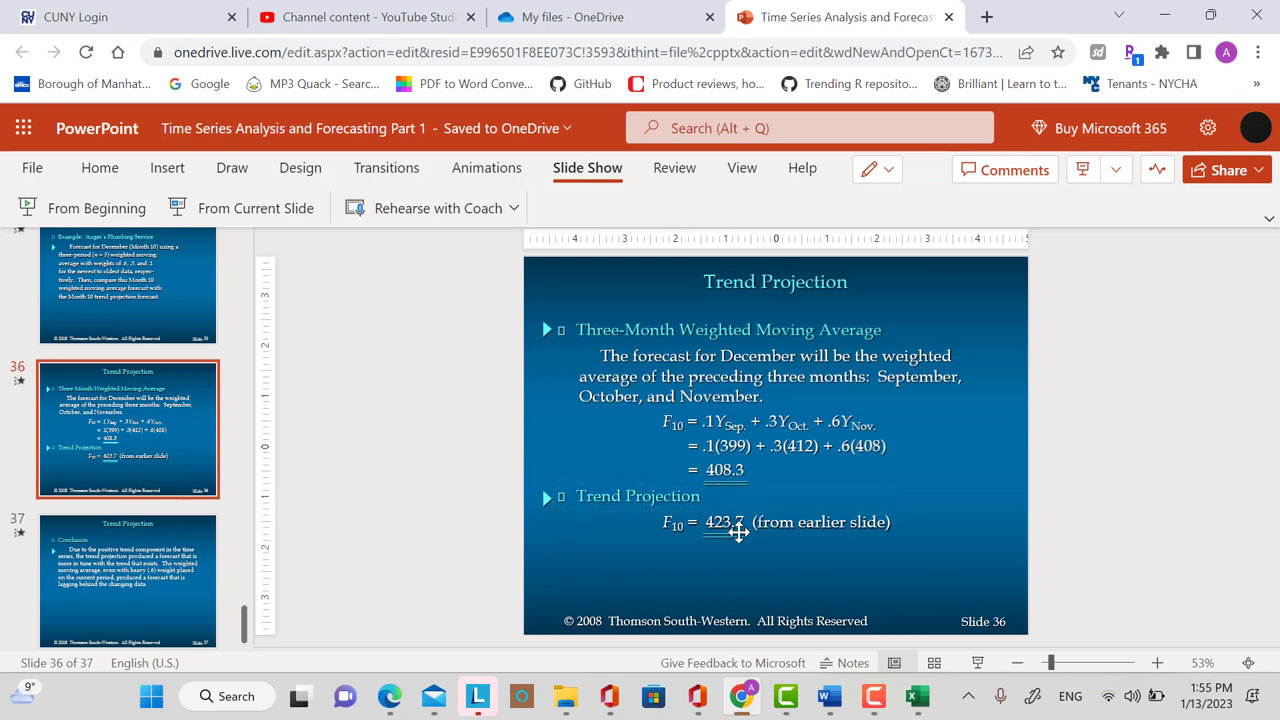
{"action": "scroll", "coordinate": [732, 584], "scroll_direction": "up", "scroll_amount": 2}
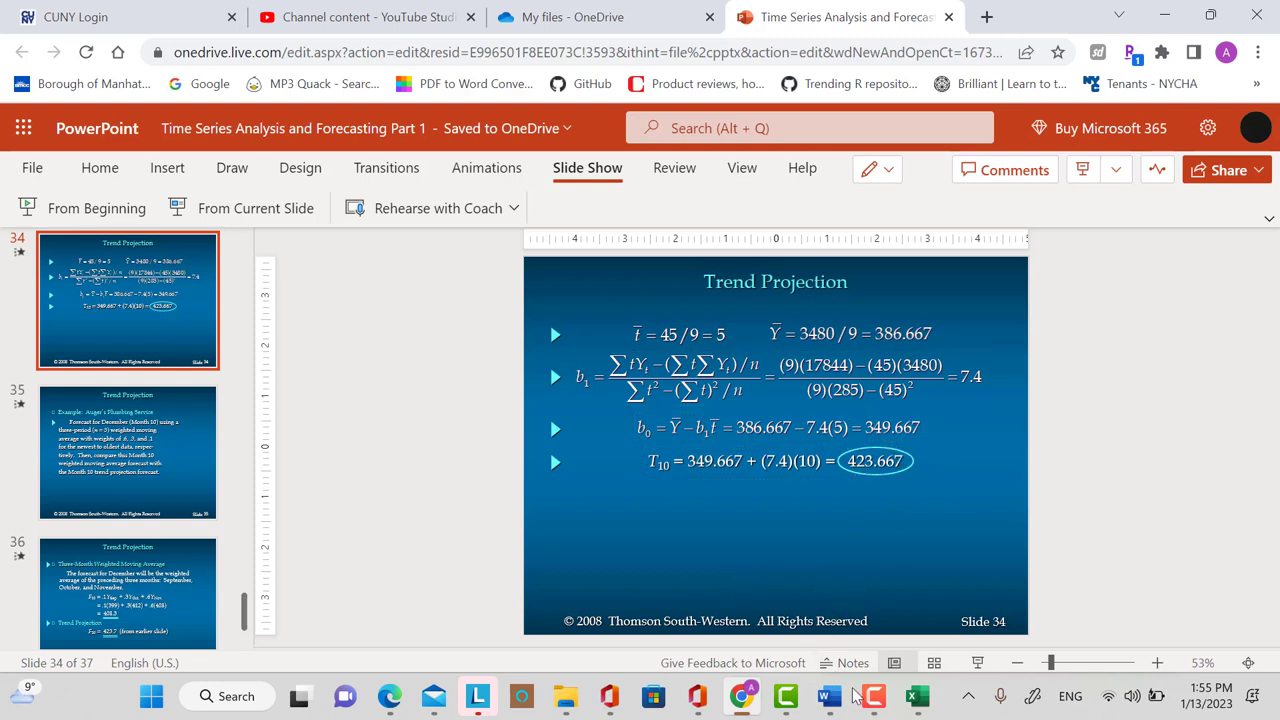
{"action": "left_click", "coordinate": [918, 696]}
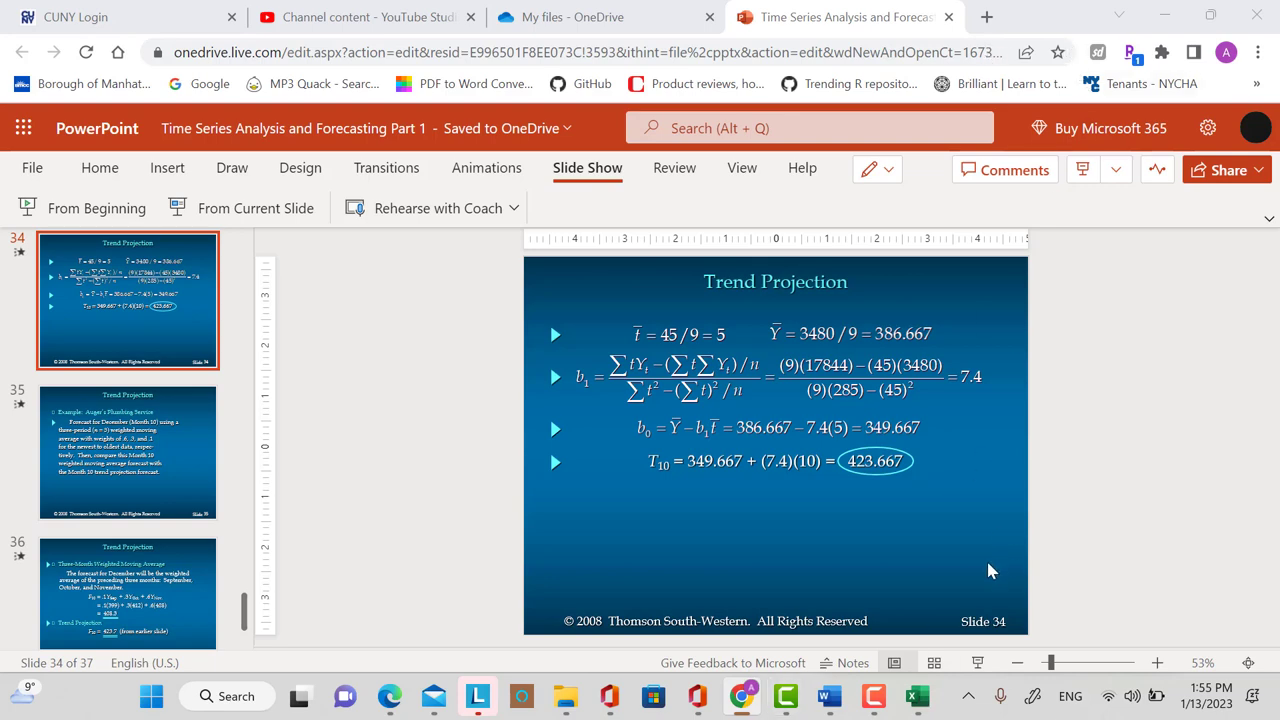
{"action": "left_click", "coordinate": [918, 696]}
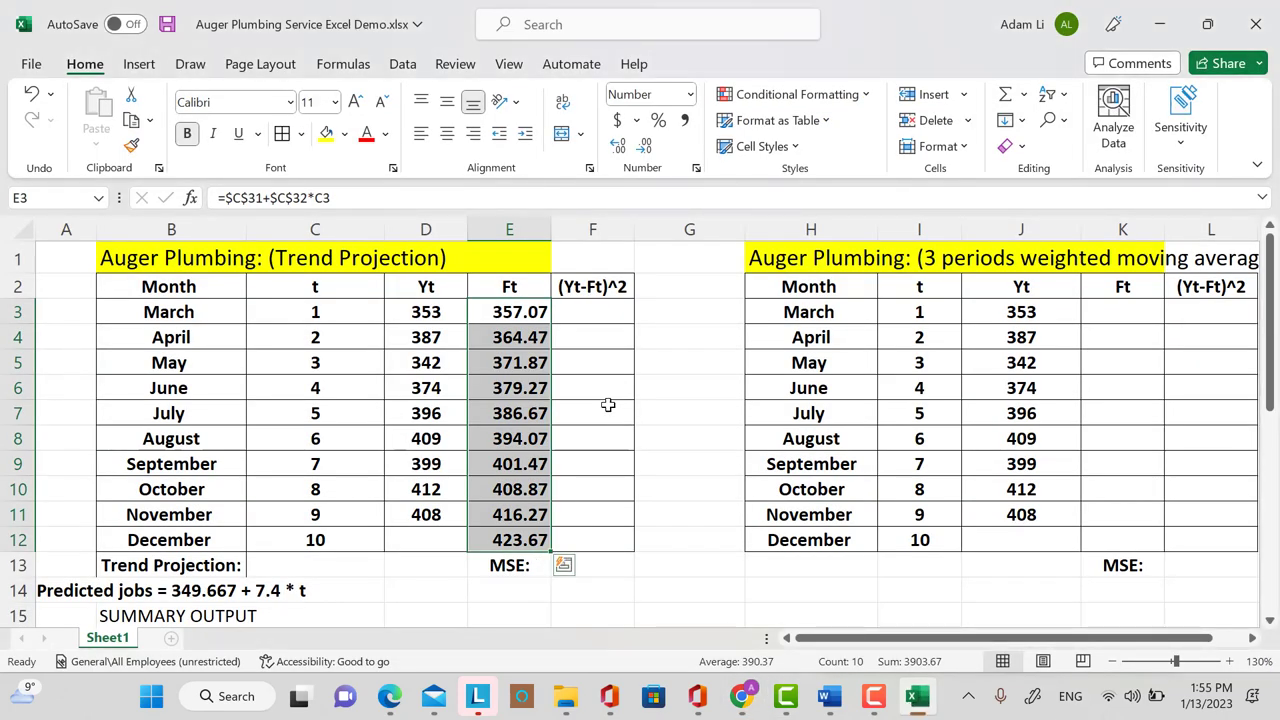
Step: Enter the squared error formula =(D3-E30)^2 for March in cell F3
{"action": "left_click", "coordinate": [586, 360]}
{"action": "left_click", "coordinate": [606, 316]}
{"action": "type", "text": "=("}
{"action": "left_click", "coordinate": [416, 318]}
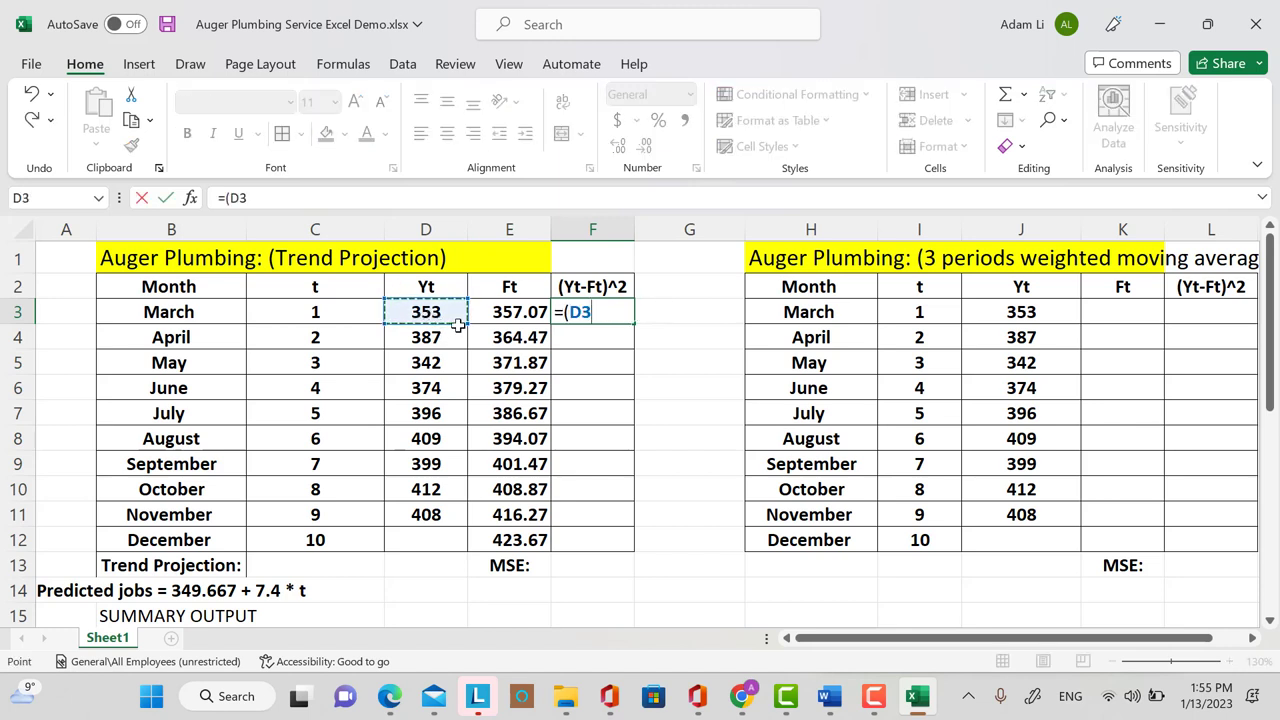
{"action": "type", "text": "-"}
{"action": "left_click", "coordinate": [527, 316]}
{"action": "type", "text": "0)^2"}
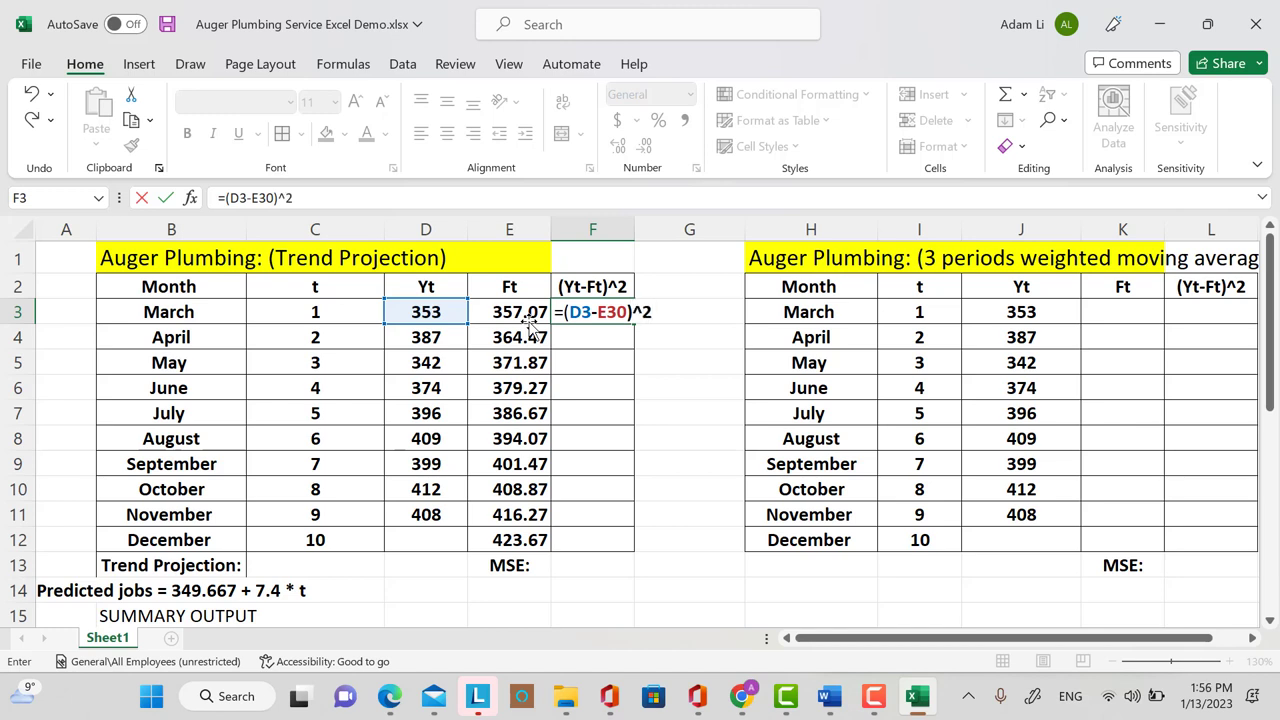
{"action": "key", "text": "Return"}
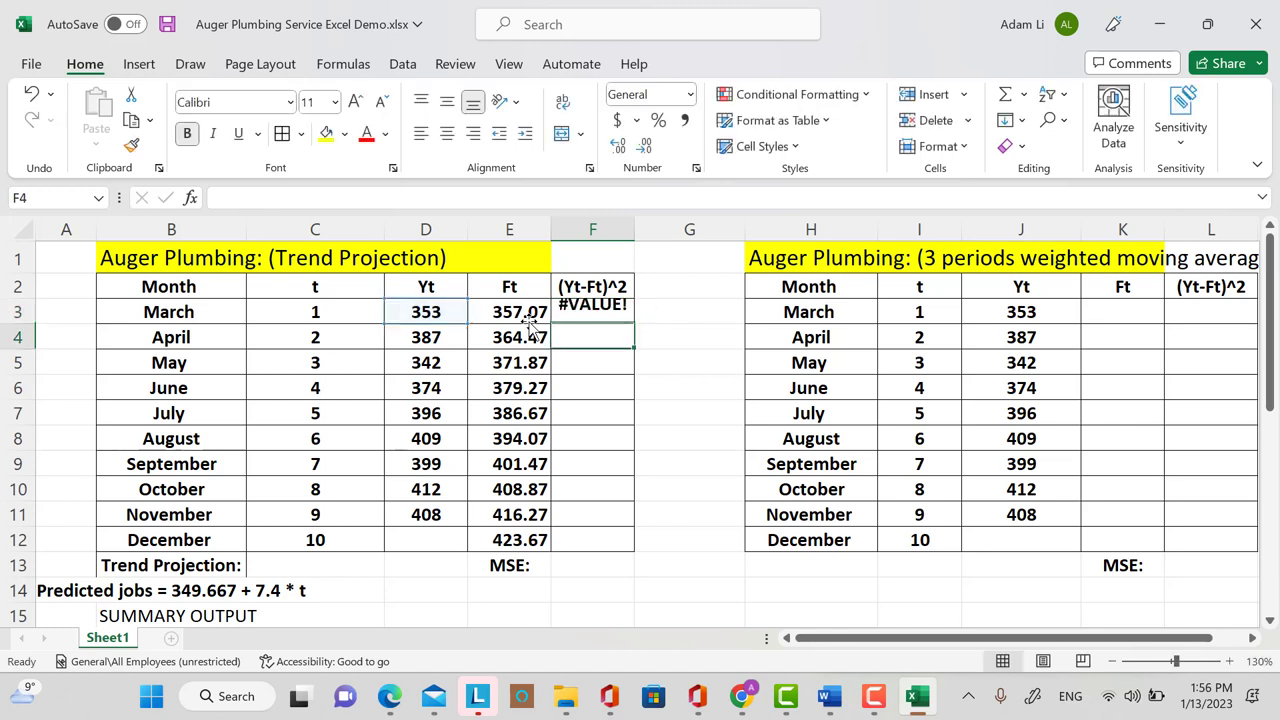
Step: Correct March's squared error formula in F3 to =(D3-E3)^2
{"action": "double_click", "coordinate": [612, 316]}
{"action": "left_click", "coordinate": [594, 322]}
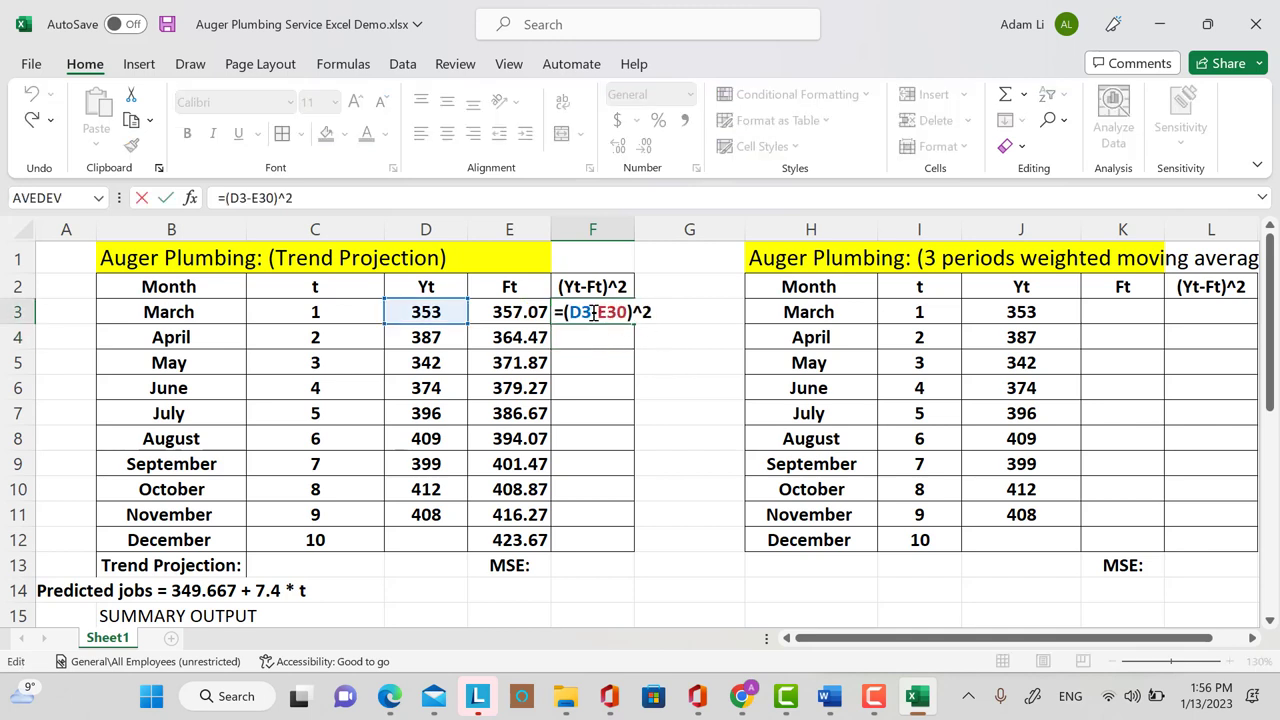
{"action": "type", "text": "0"}
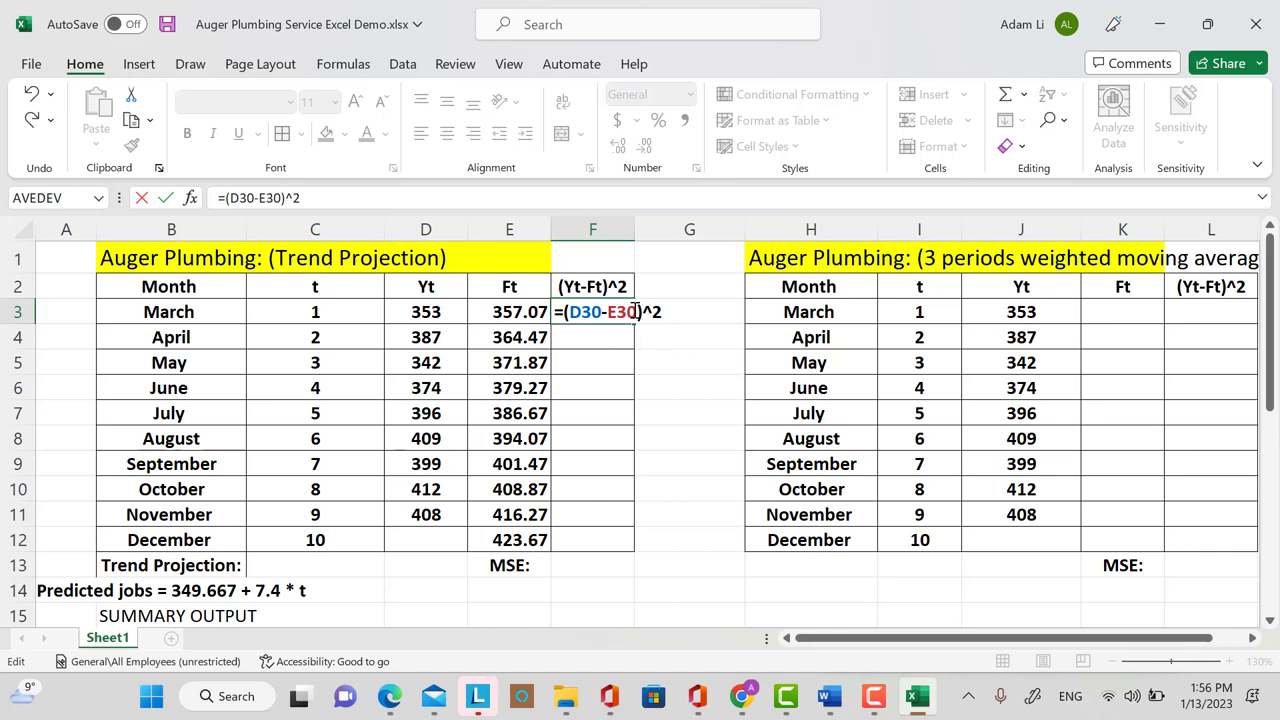
{"action": "key", "text": "BackSpace"}
{"action": "key", "text": "BackSpace"}
{"action": "key", "text": "BackSpace"}
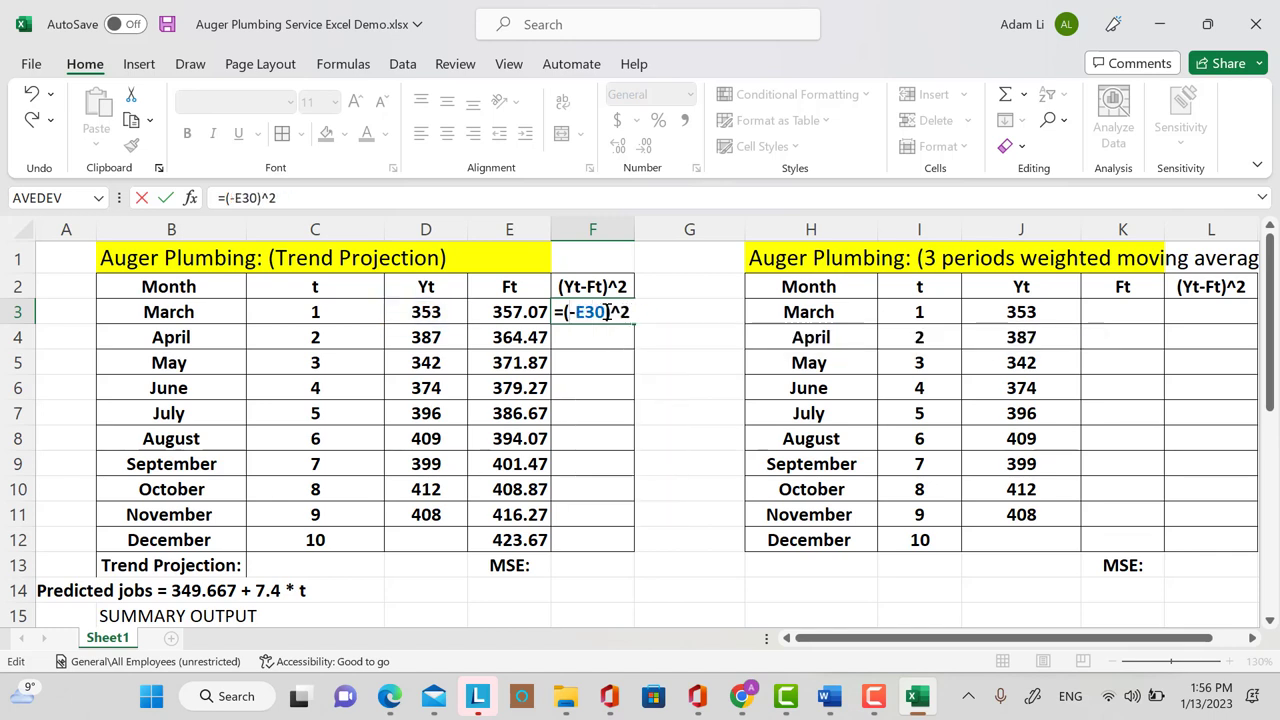
{"action": "left_click", "coordinate": [444, 311]}
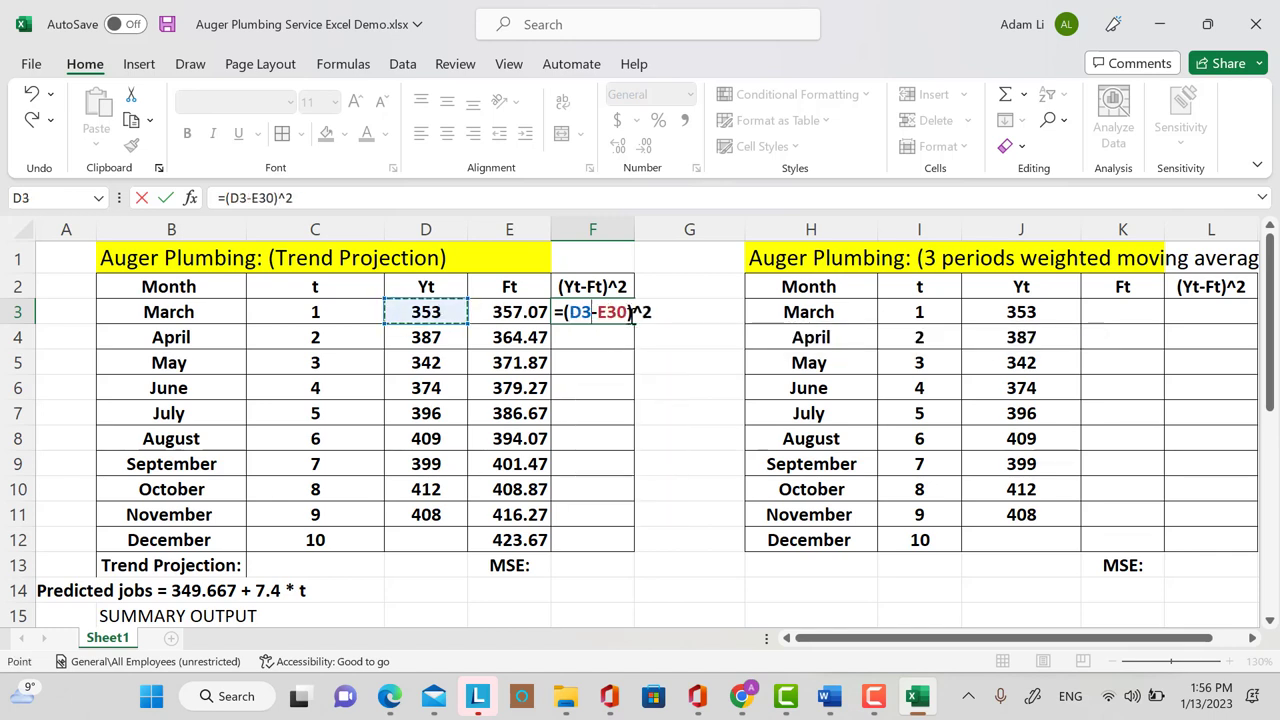
{"action": "key", "text": "BackSpace"}
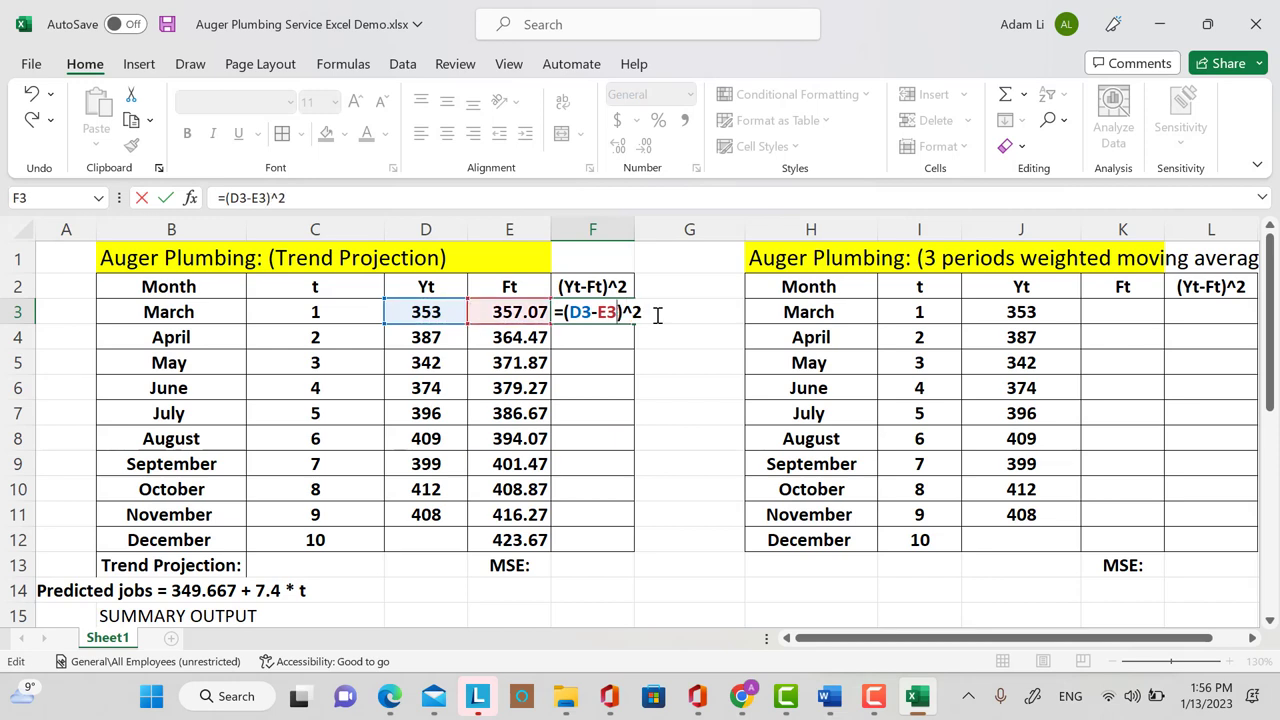
{"action": "key", "text": "Return"}
Step: Widen column F slightly and format March's squared error in F3 to two decimal places
{"action": "left_click", "coordinate": [655, 314]}
{"action": "left_click_drag", "start_coordinate": [714, 230], "coordinate": [640, 230]}
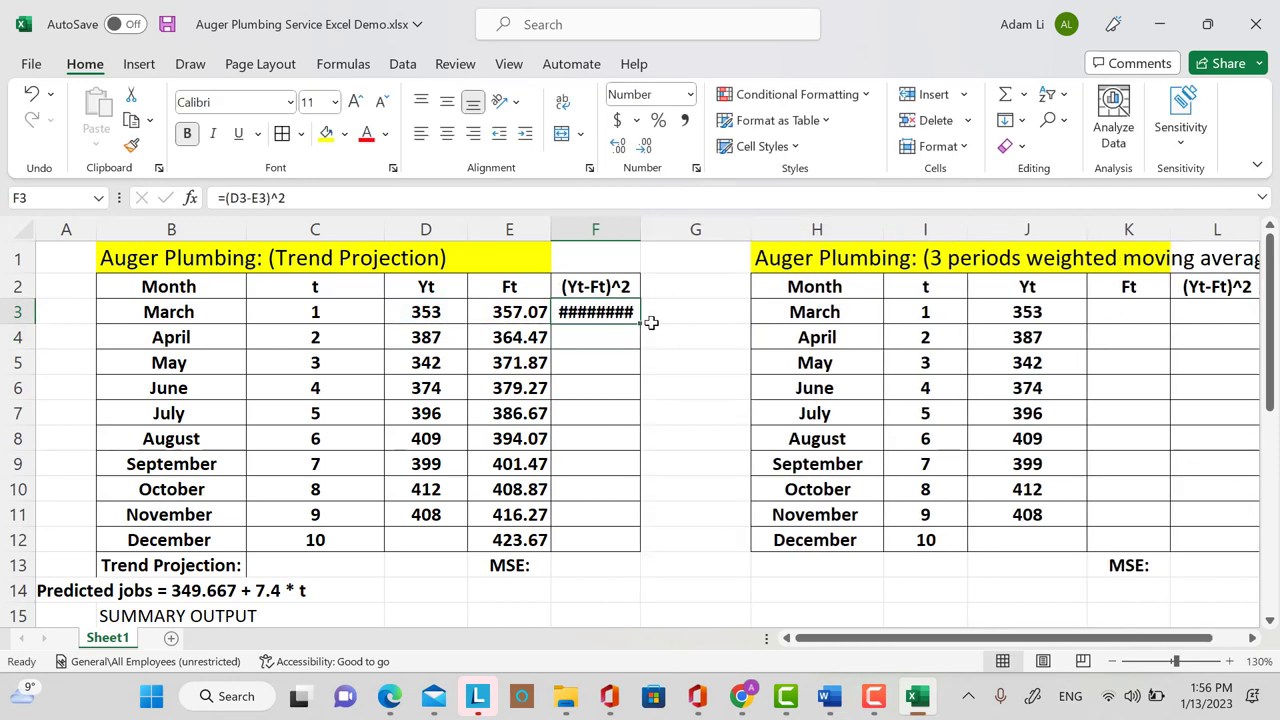
{"action": "left_click", "coordinate": [646, 147]}
{"action": "left_click", "coordinate": [646, 147]}
{"action": "left_click", "coordinate": [646, 147]}
Step: Centre the squared error cells F3 to F12 horizontally
{"action": "left_click_drag", "start_coordinate": [590, 312], "coordinate": [616, 533]}
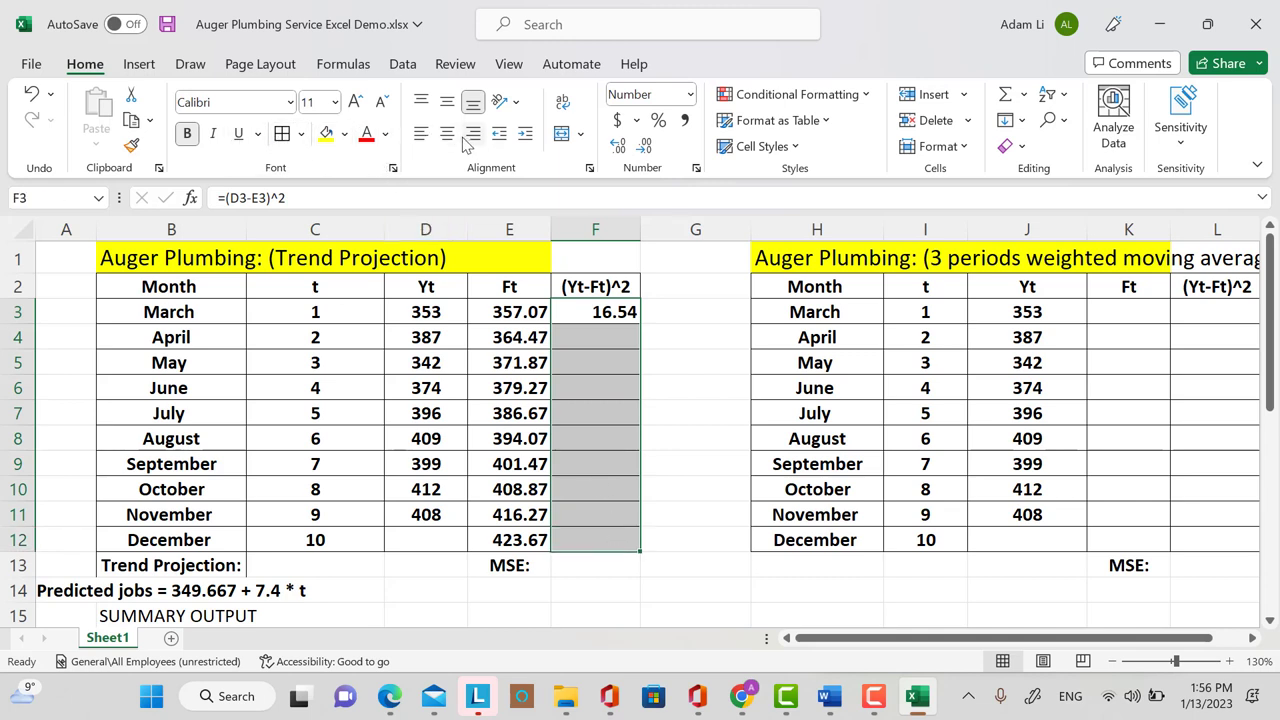
{"action": "left_click", "coordinate": [596, 420]}
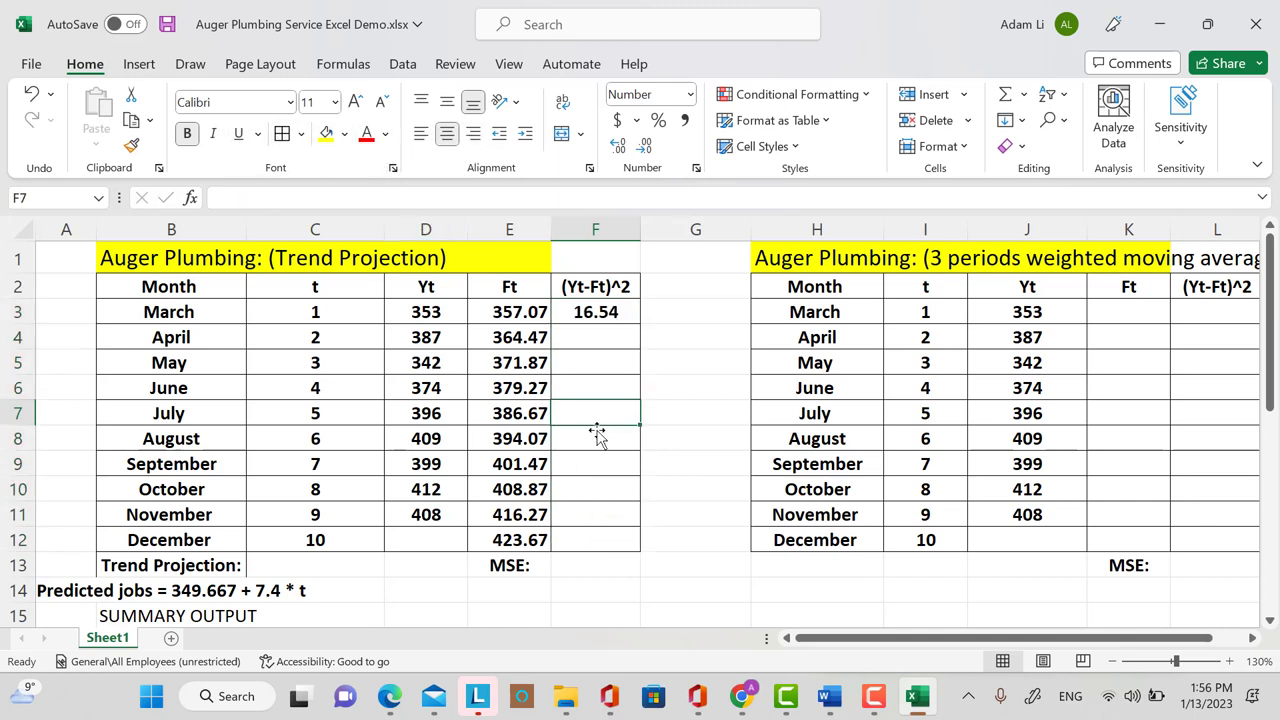
Step: Set December's Yt in D12 equal to its forecast in E12 and fill the squared error formula from F3 down to F12
{"action": "left_click", "coordinate": [452, 546]}
{"action": "type", "text": "="}
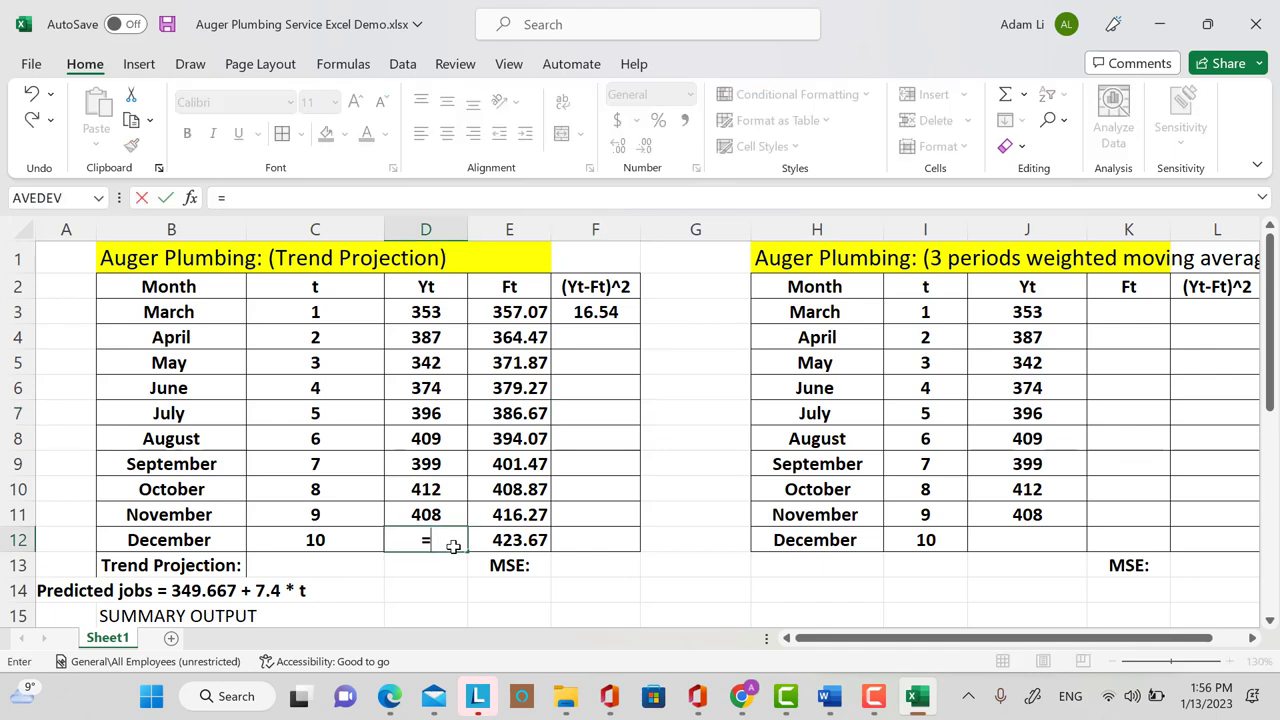
{"action": "left_click", "coordinate": [505, 538]}
{"action": "key", "text": "Return"}
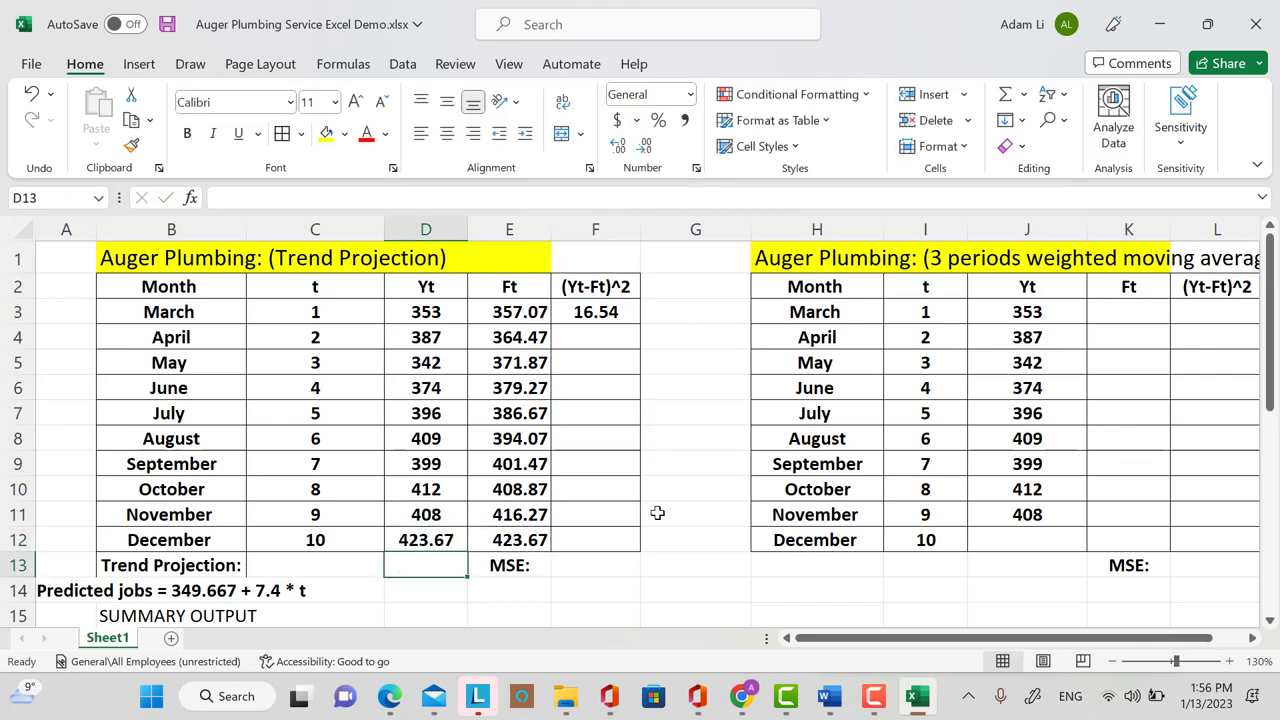
{"action": "left_click", "coordinate": [598, 313]}
{"action": "left_click_drag", "start_coordinate": [639, 323], "coordinate": [616, 545]}
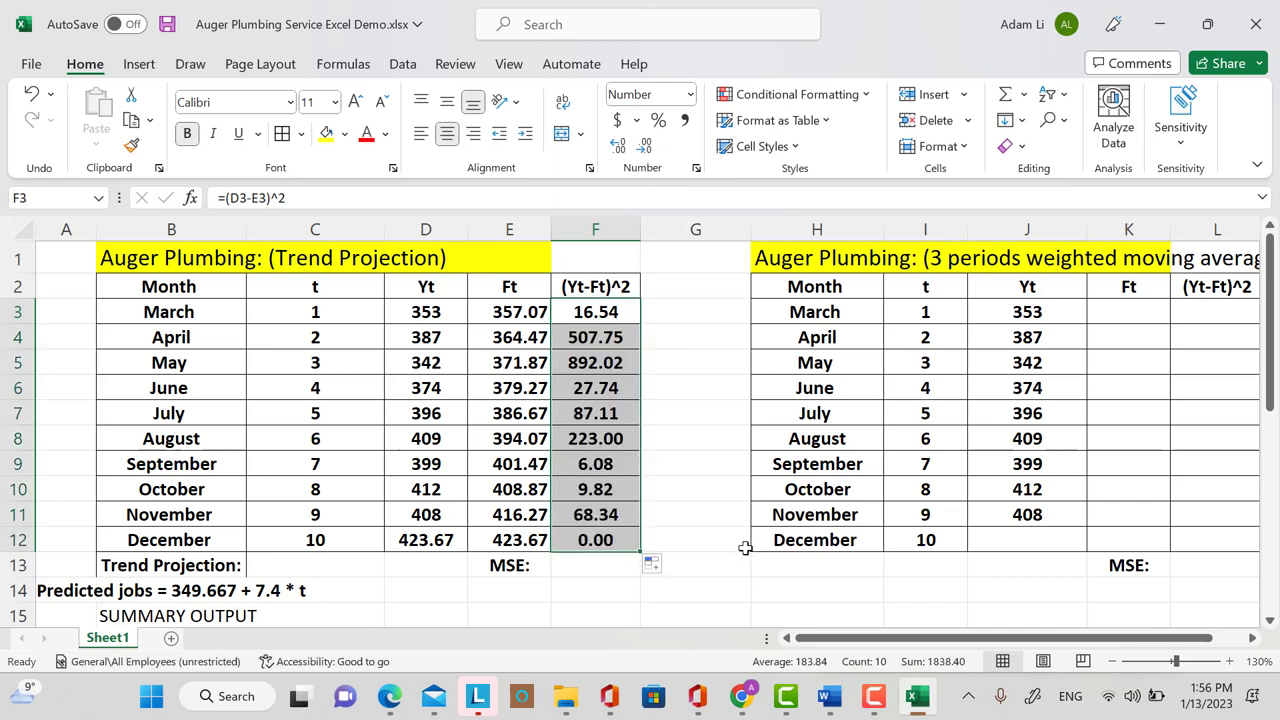
Step: Try an automatic SUM of F3:F12 in the trend projection's MSE cell F13 and clear that formula
{"action": "left_click_drag", "start_coordinate": [617, 315], "coordinate": [608, 540]}
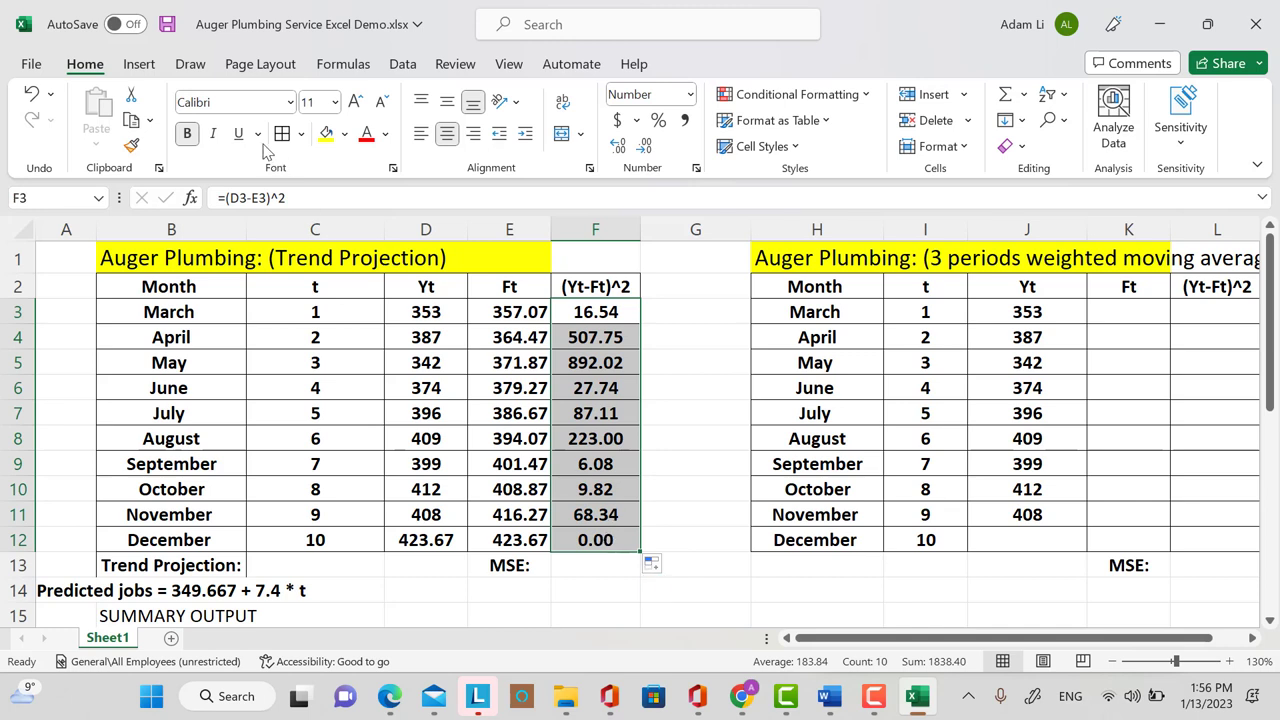
{"action": "left_click", "coordinate": [1005, 93]}
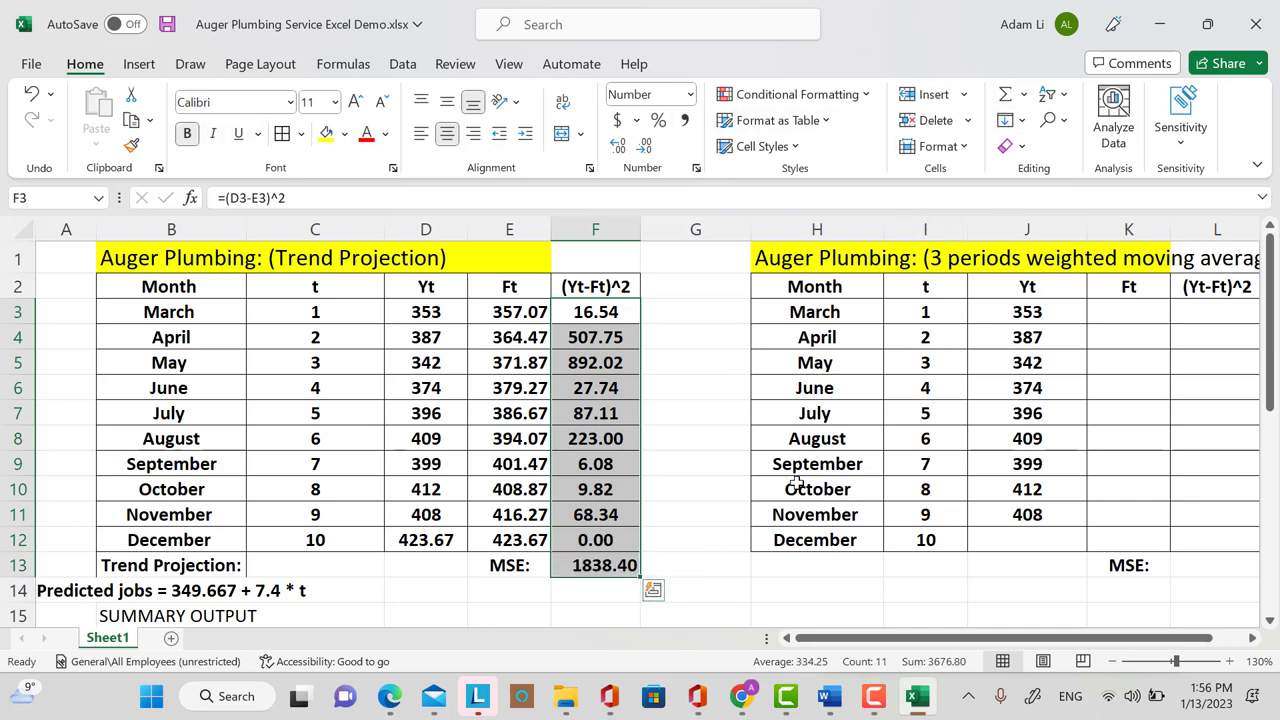
{"action": "double_click", "coordinate": [626, 566]}
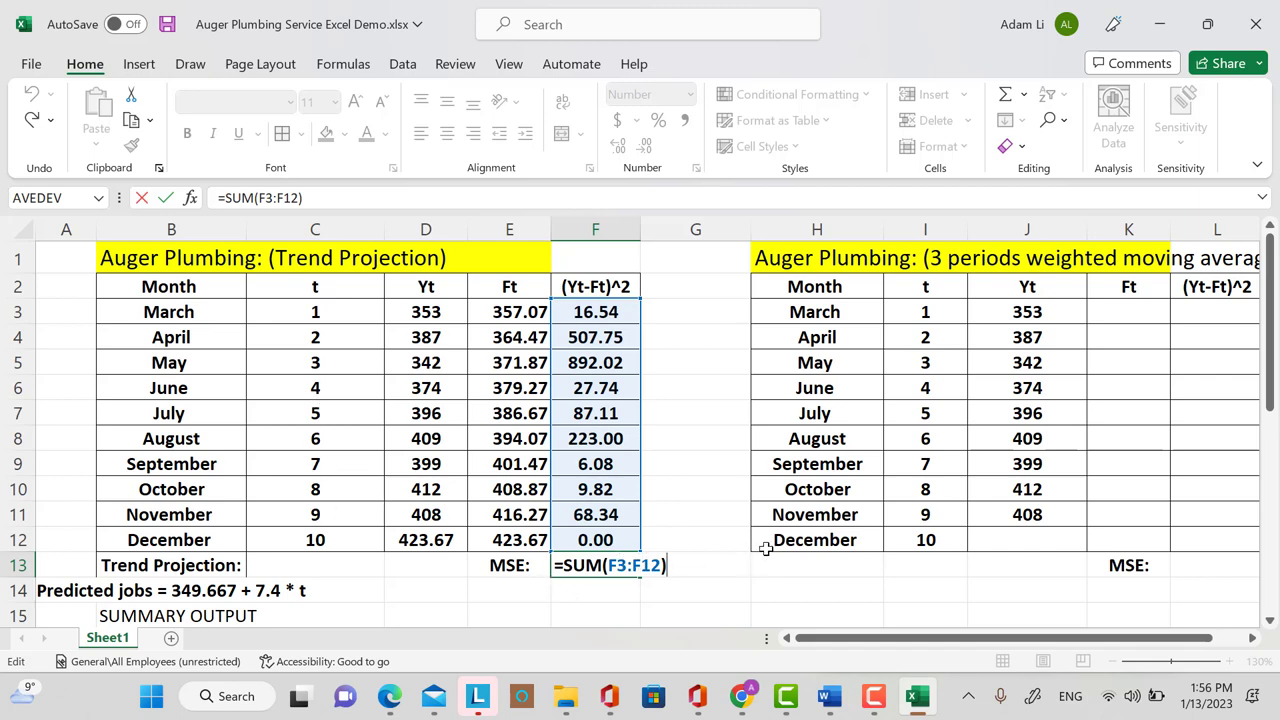
{"action": "key", "text": "BackSpace"}
{"action": "key", "text": "BackSpace"}
{"action": "key", "text": "BackSpace"}
{"action": "key", "text": "BackSpace"}
{"action": "key", "text": "BackSpace"}
{"action": "key", "text": "BackSpace"}
{"action": "key", "text": "BackSpace"}
{"action": "key", "text": "BackSpace"}
{"action": "key", "text": "BackSpace"}
{"action": "key", "text": "BackSpace"}
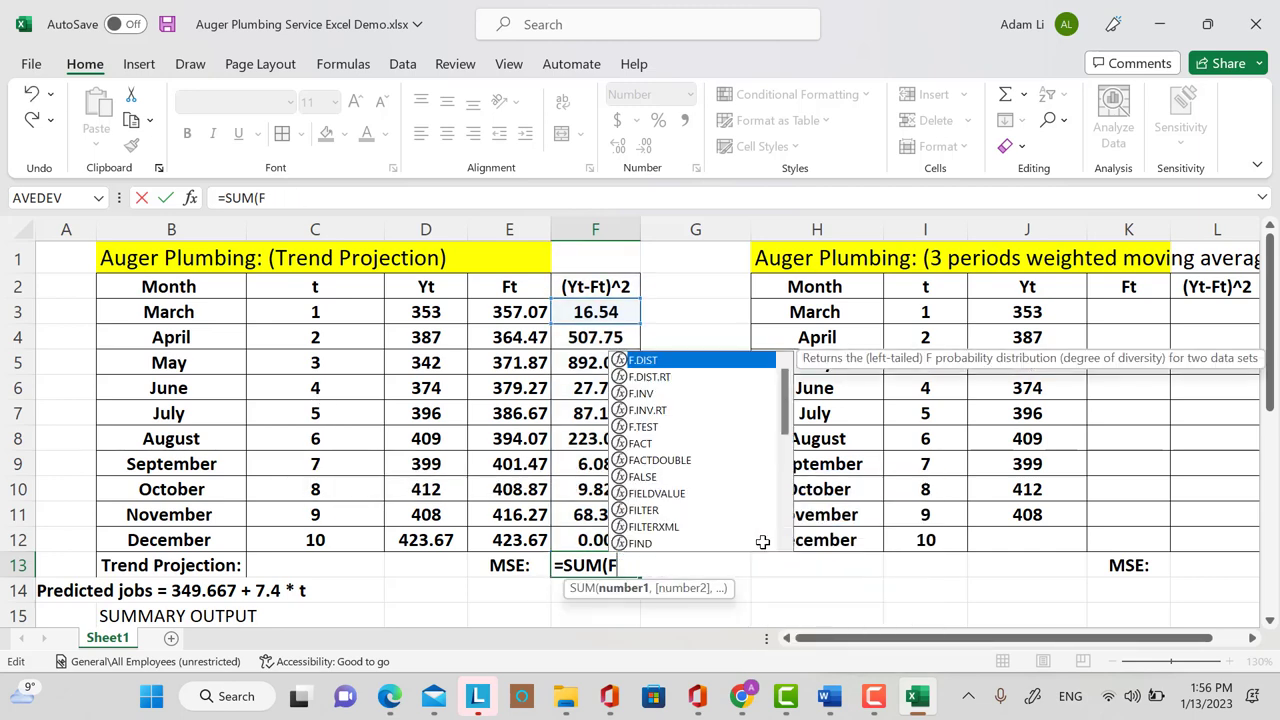
{"action": "key", "text": "BackSpace"}
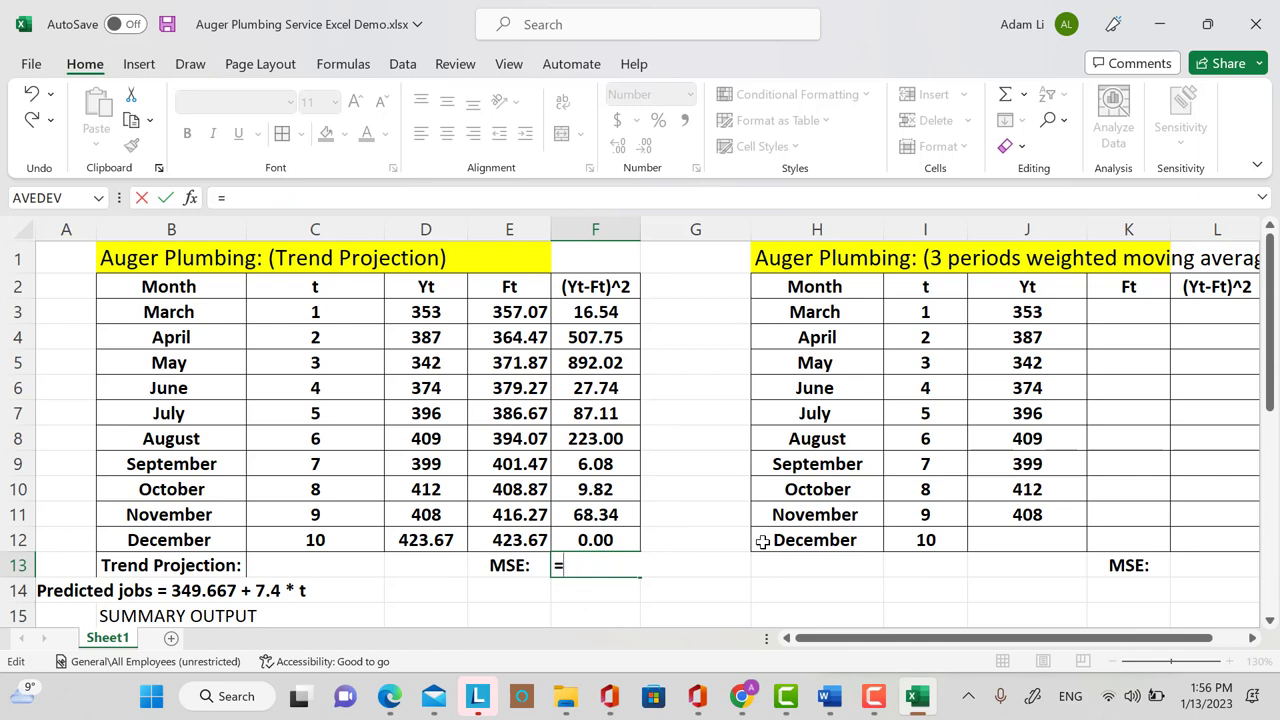
{"action": "left_click", "coordinate": [597, 540]}
{"action": "key", "text": "BackSpace"}
{"action": "key", "text": "BackSpace"}
{"action": "key", "text": "BackSpace"}
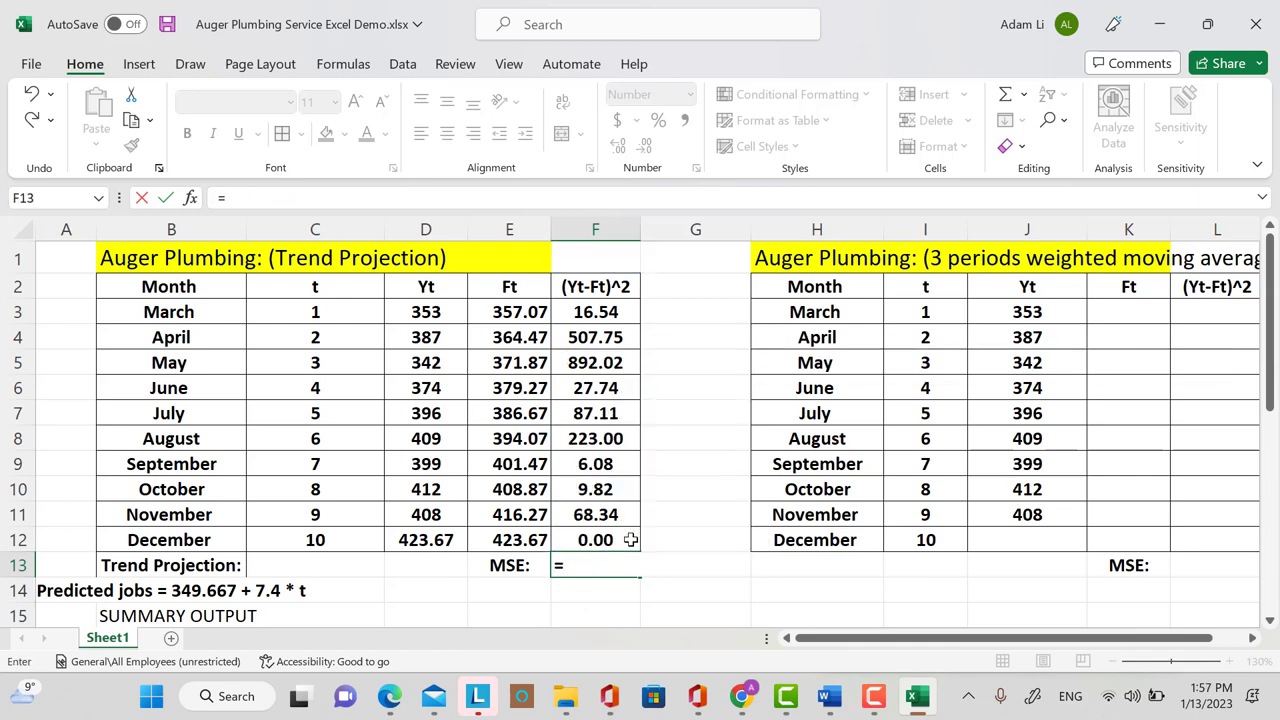
{"action": "key", "text": "Escape"}
Step: Clear December's squared error from cell F12
{"action": "left_click", "coordinate": [608, 533]}
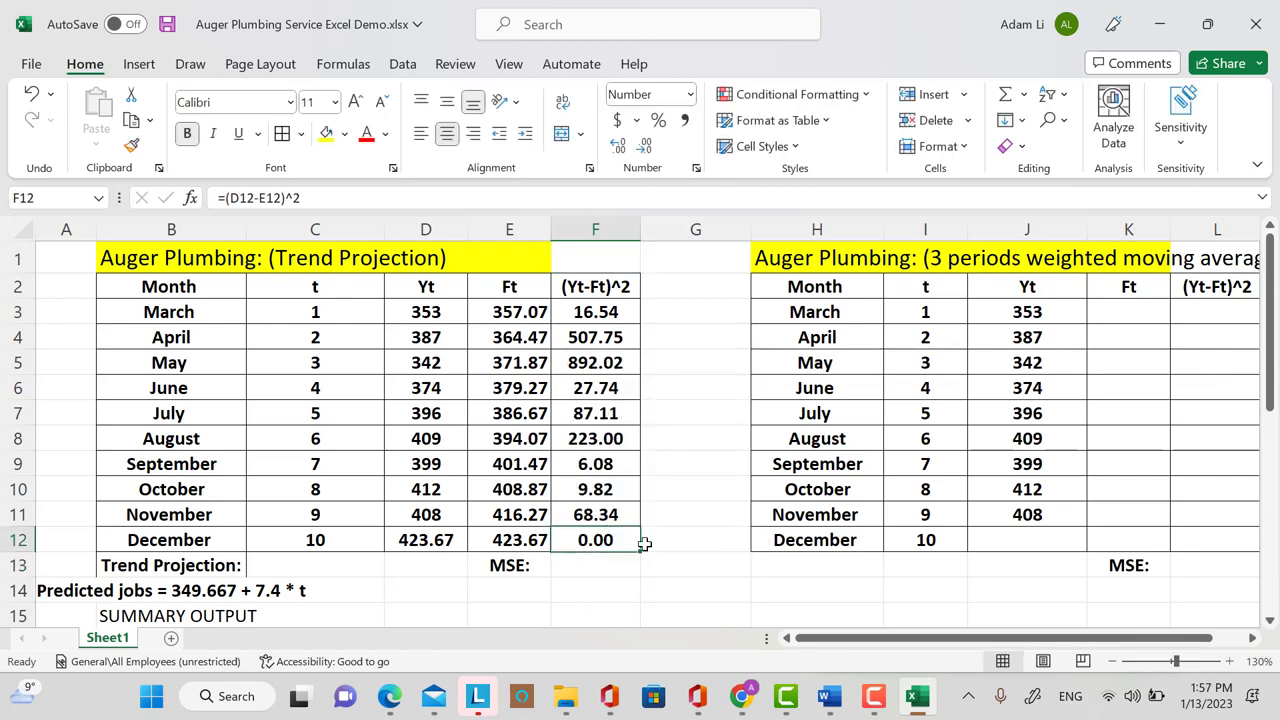
{"action": "key", "text": "Delete"}
{"action": "left_click", "coordinate": [646, 543]}
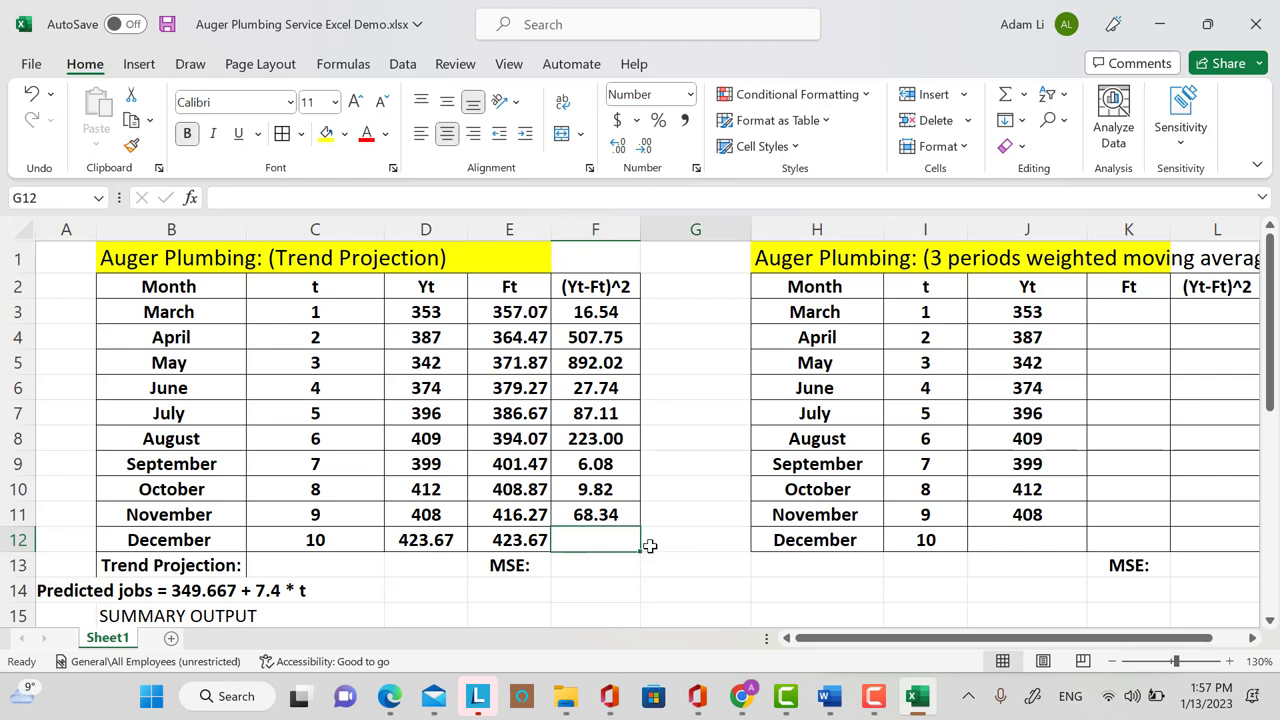
Step: Calculate the trend projection MSE in F13 with the formula =sum(F3:F11)/9
{"action": "left_click", "coordinate": [590, 565]}
{"action": "type", "text": "="}
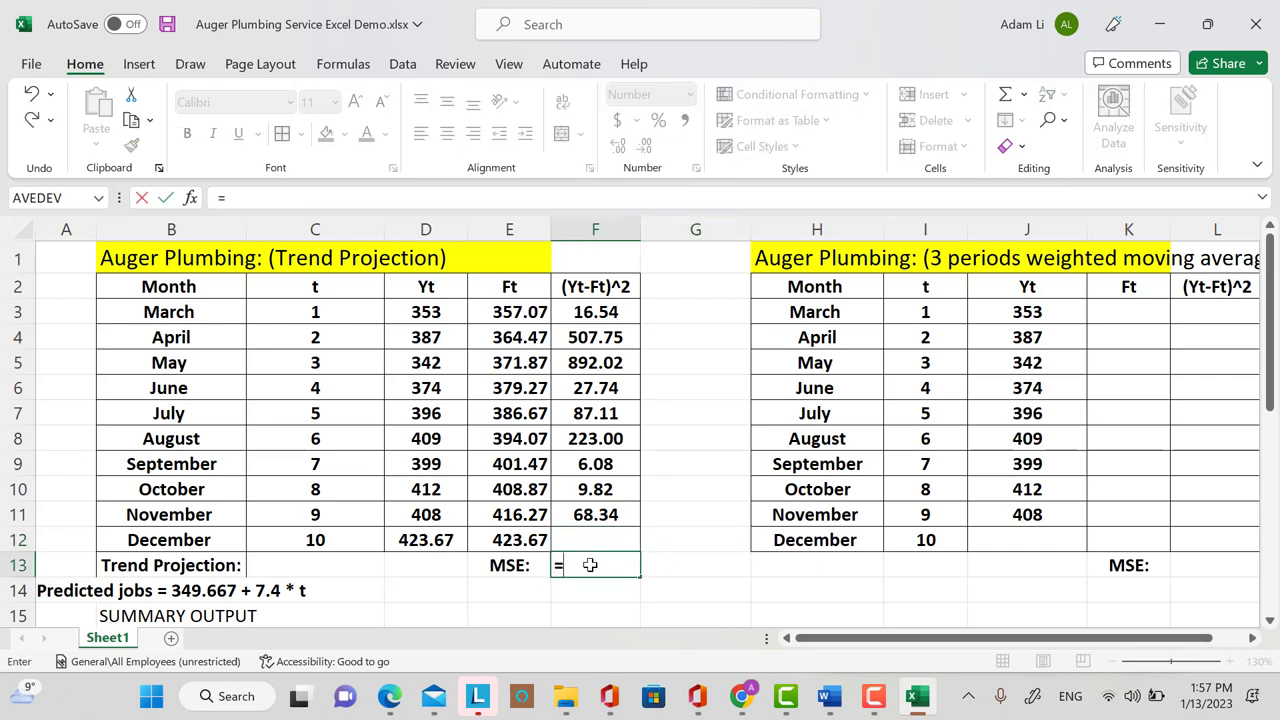
{"action": "type", "text": "sum("}
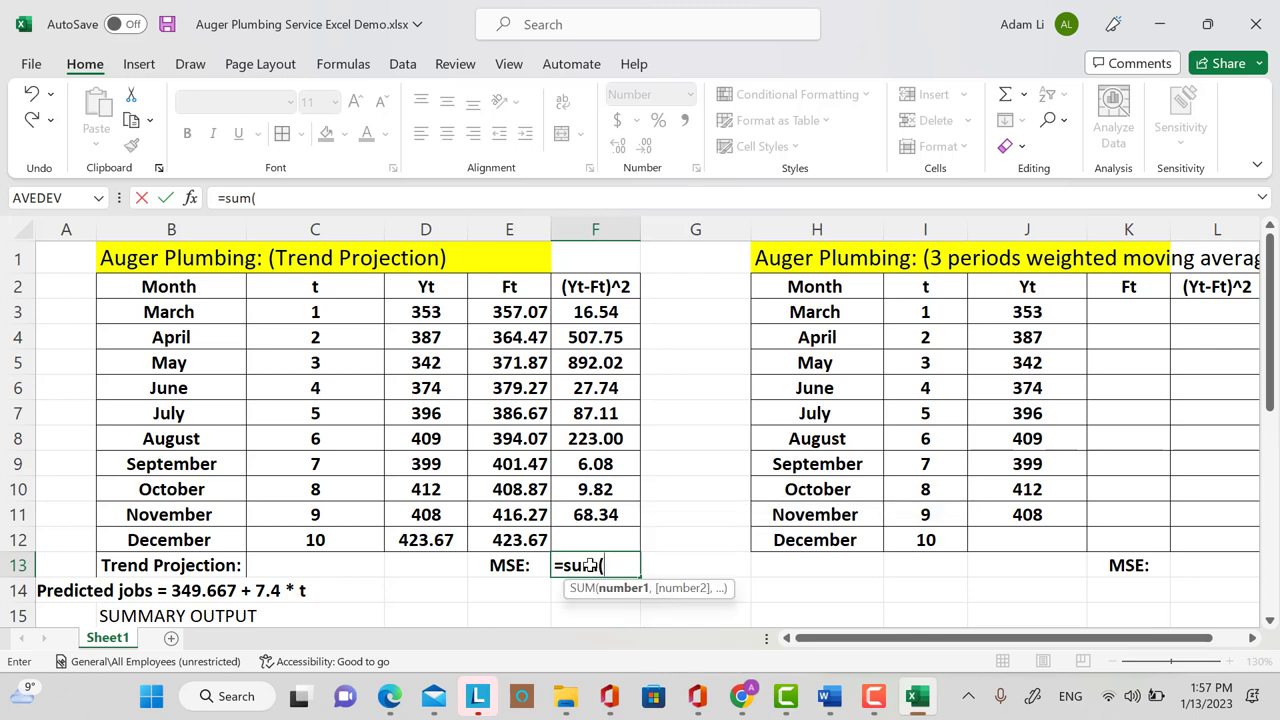
{"action": "left_click_drag", "start_coordinate": [612, 317], "coordinate": [610, 512]}
{"action": "type", "text": ")/9"}
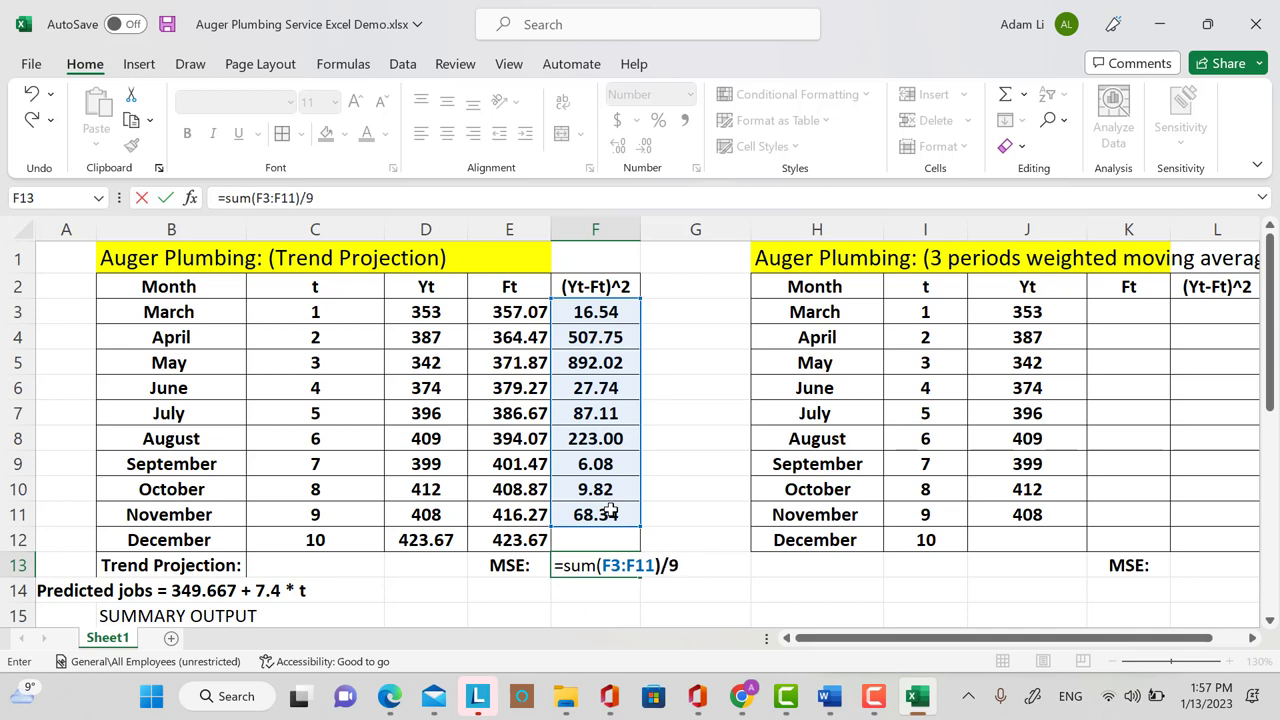
{"action": "key", "text": "Return"}
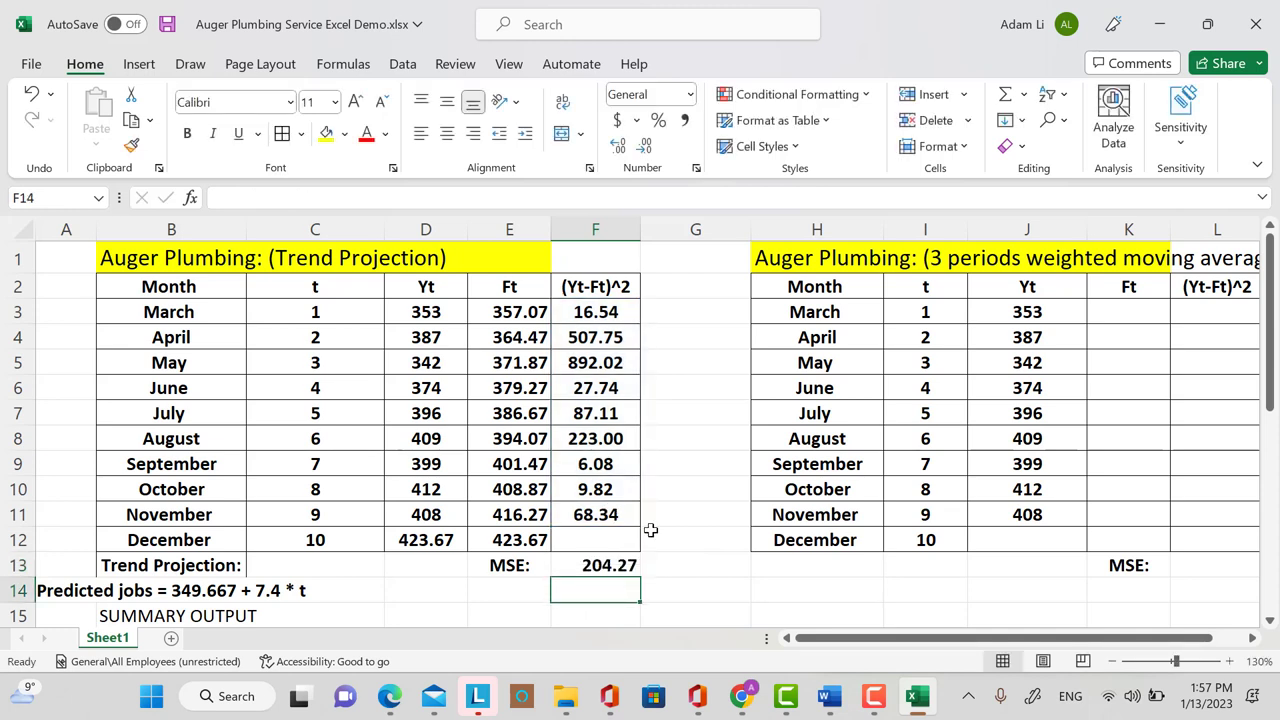
Step: Extend the yellow fill of the weighted moving average title across cells L1 and M1
{"action": "left_click_drag", "start_coordinate": [1050, 643], "coordinate": [1207, 643]}
{"action": "left_click", "coordinate": [1125, 259]}
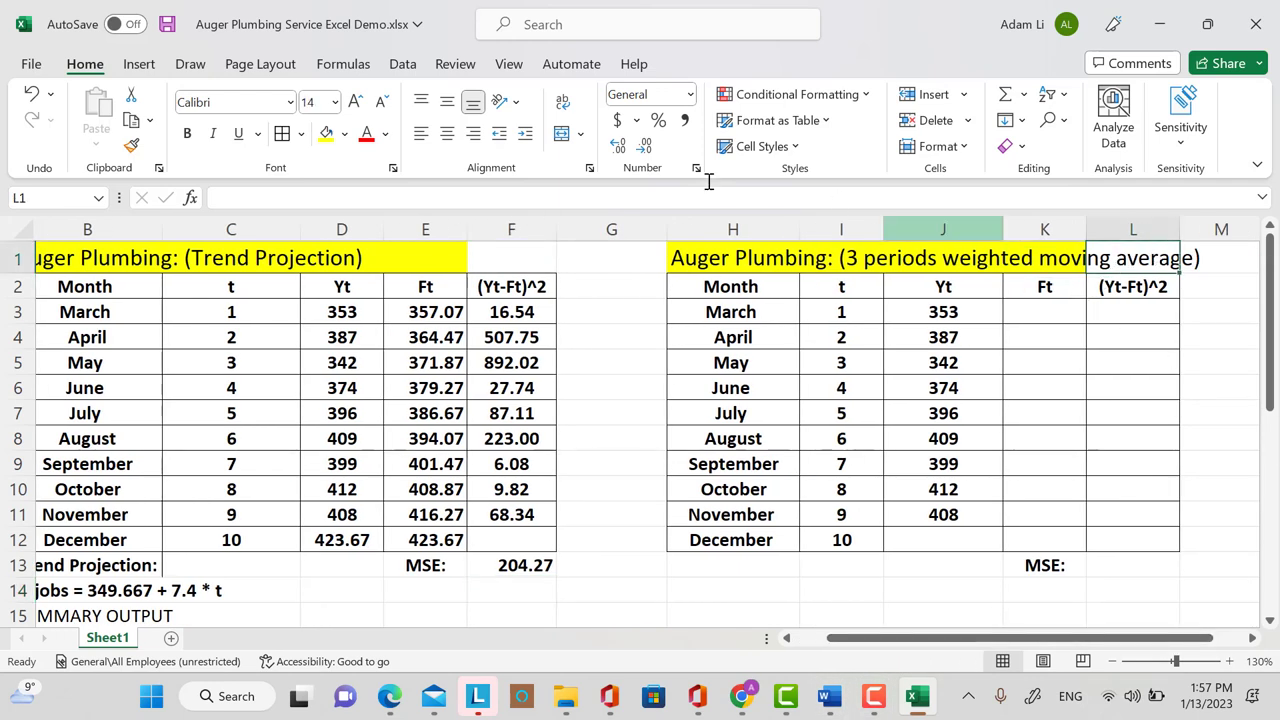
{"action": "left_click", "coordinate": [327, 133]}
{"action": "left_click", "coordinate": [1207, 257]}
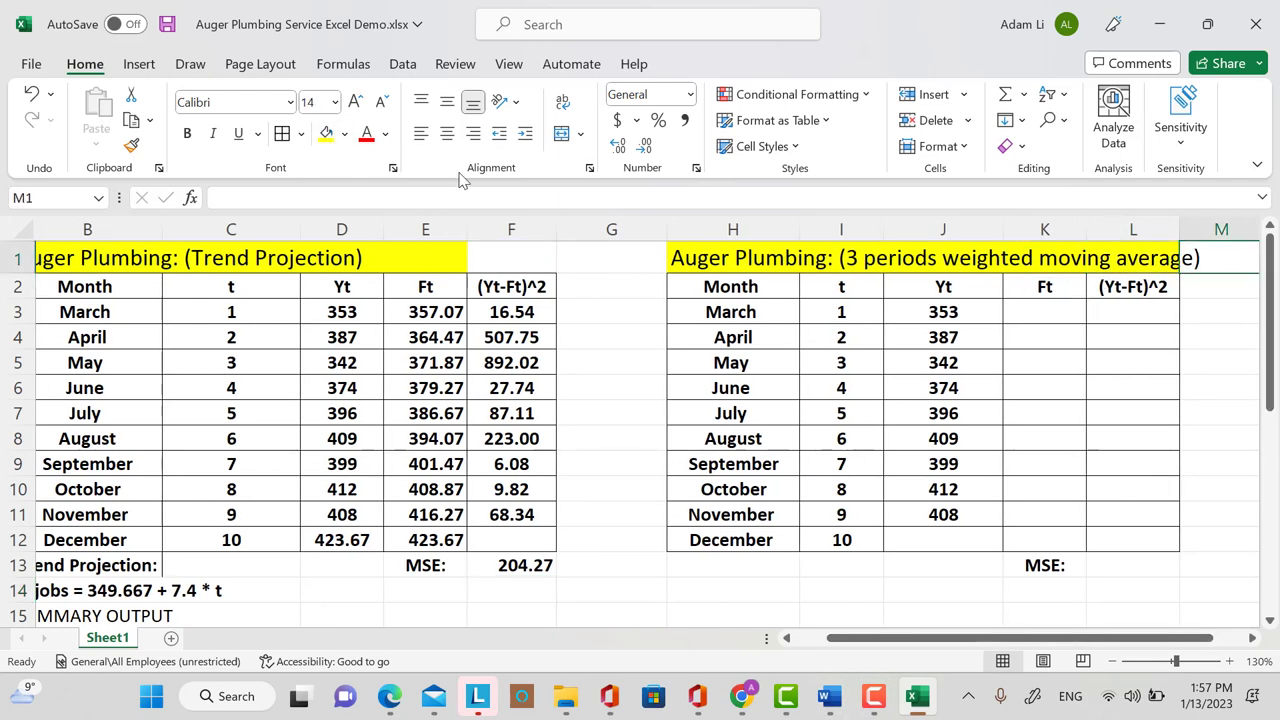
{"action": "left_click", "coordinate": [327, 133]}
{"action": "scroll", "coordinate": [585, 463], "scroll_direction": "right", "scroll_amount": 3}
{"action": "left_click_drag", "start_coordinate": [1005, 648], "coordinate": [765, 655]}
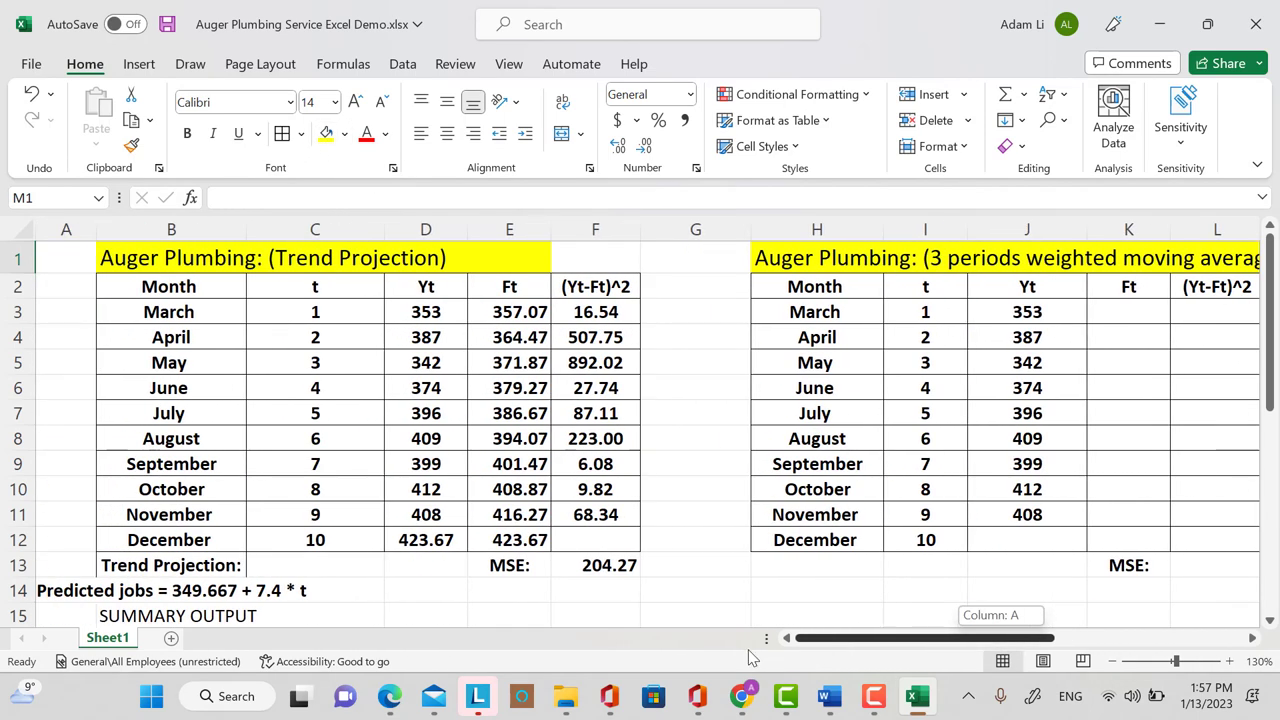
Step: Check the three-month weighted moving average weights on slide 36 of the PowerPoint deck in Chrome, and return to the Excel workbook
{"action": "left_click", "coordinate": [745, 694]}
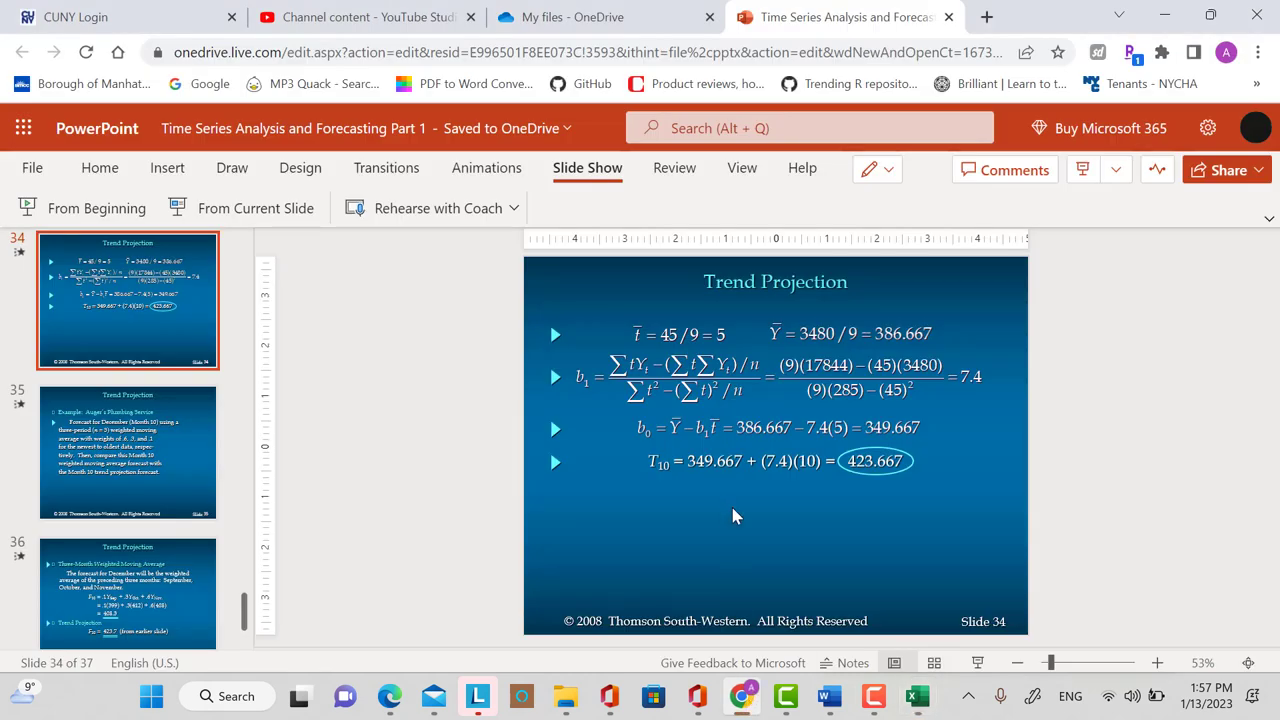
{"action": "left_click", "coordinate": [157, 600]}
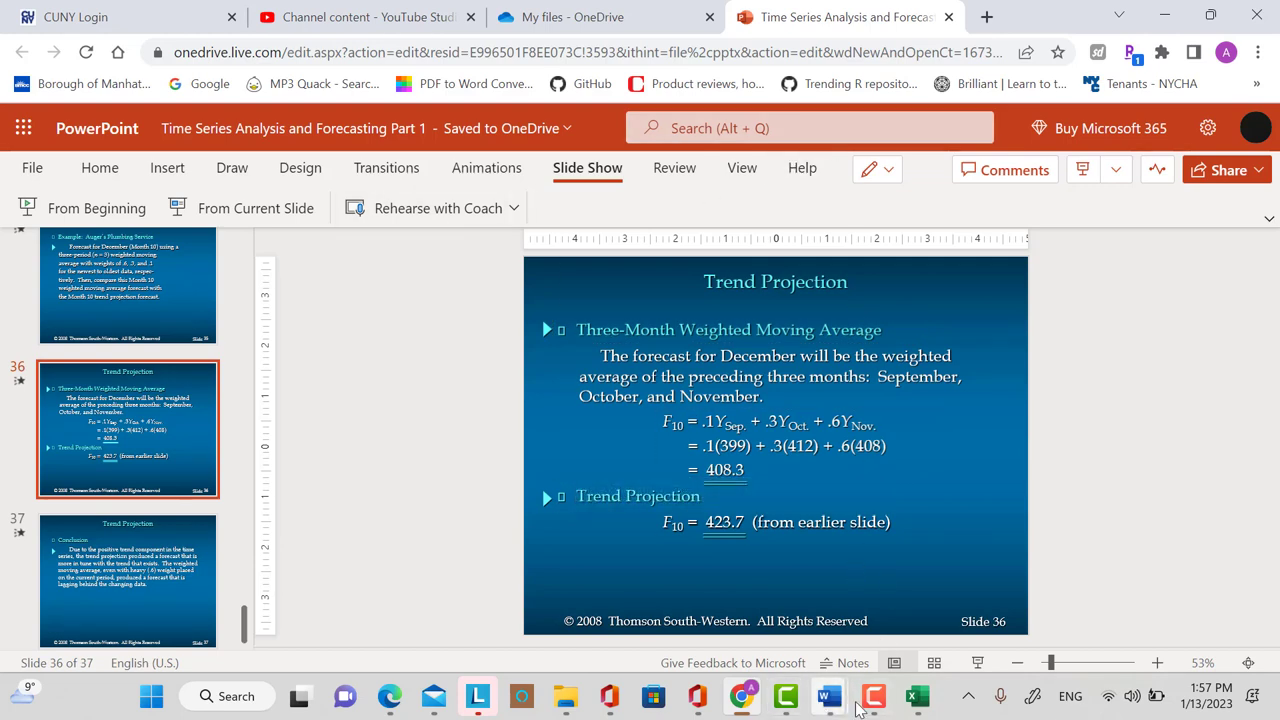
{"action": "left_click", "coordinate": [915, 703]}
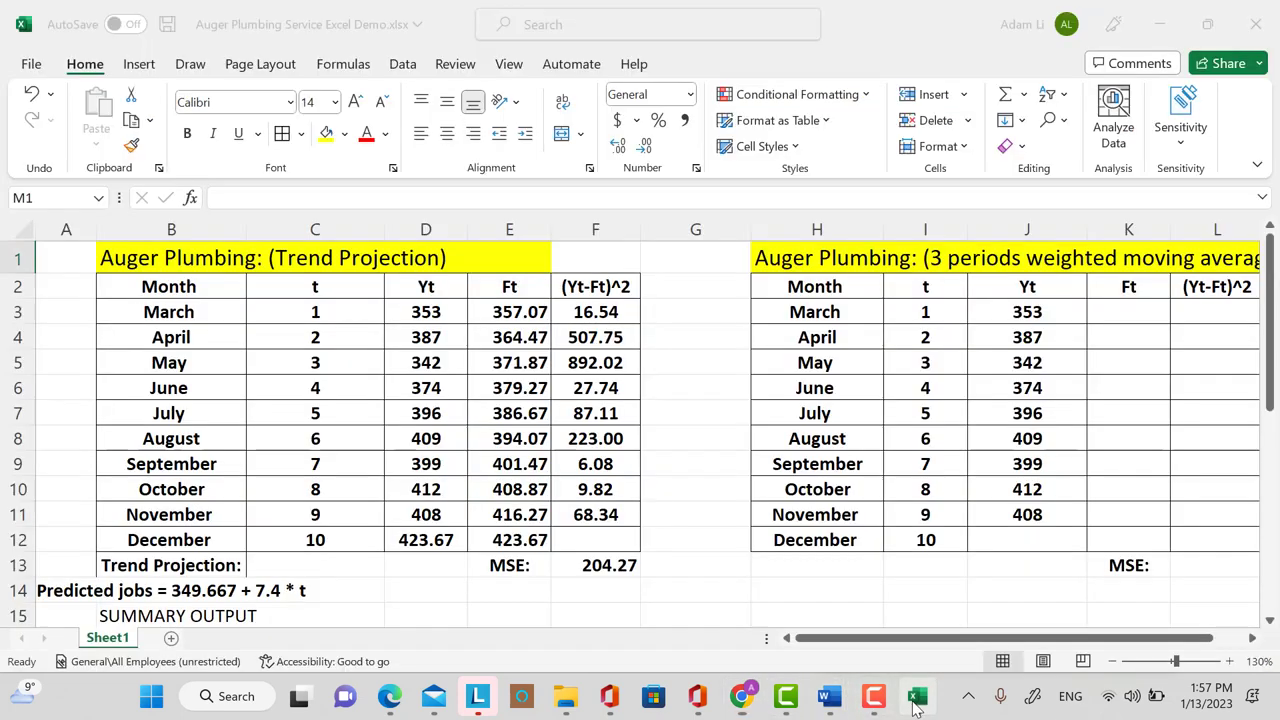
Step: Enter April's weighted moving average forecast in K4 with the formula =.1*J3+.3*J4+0.6*J5
{"action": "left_click", "coordinate": [1114, 310]}
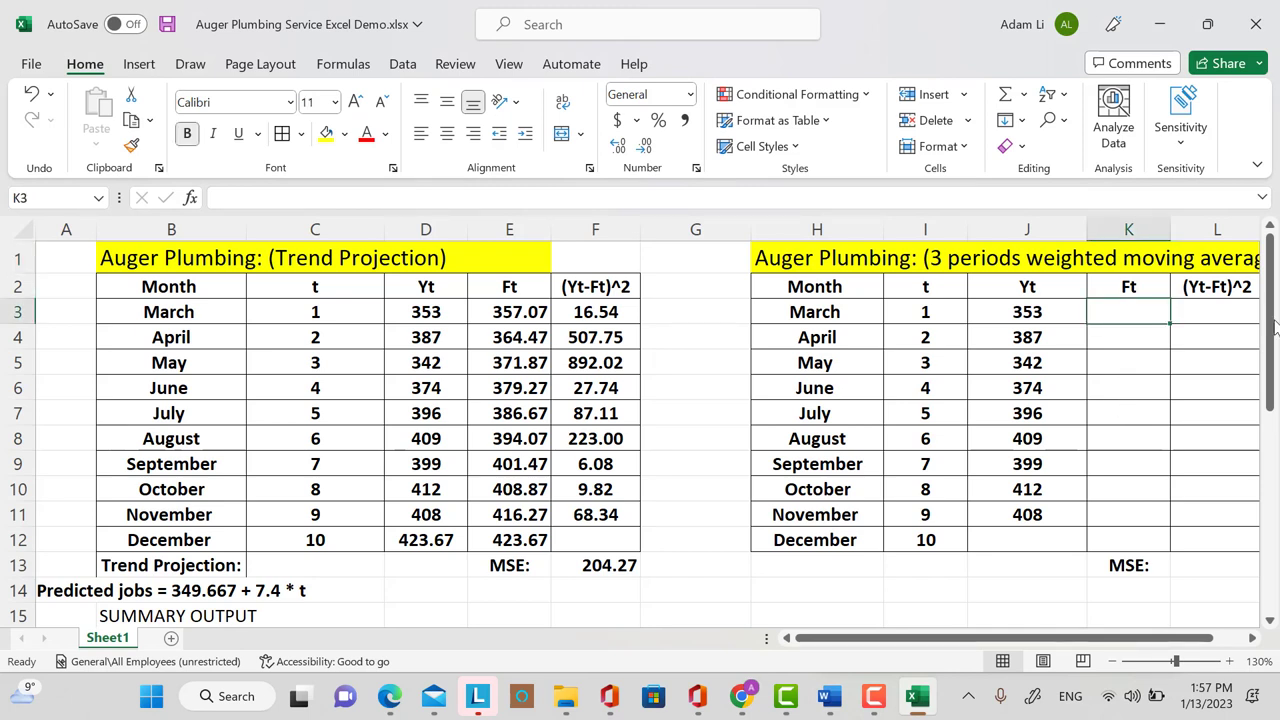
{"action": "left_click", "coordinate": [1121, 336]}
{"action": "type", "text": "="}
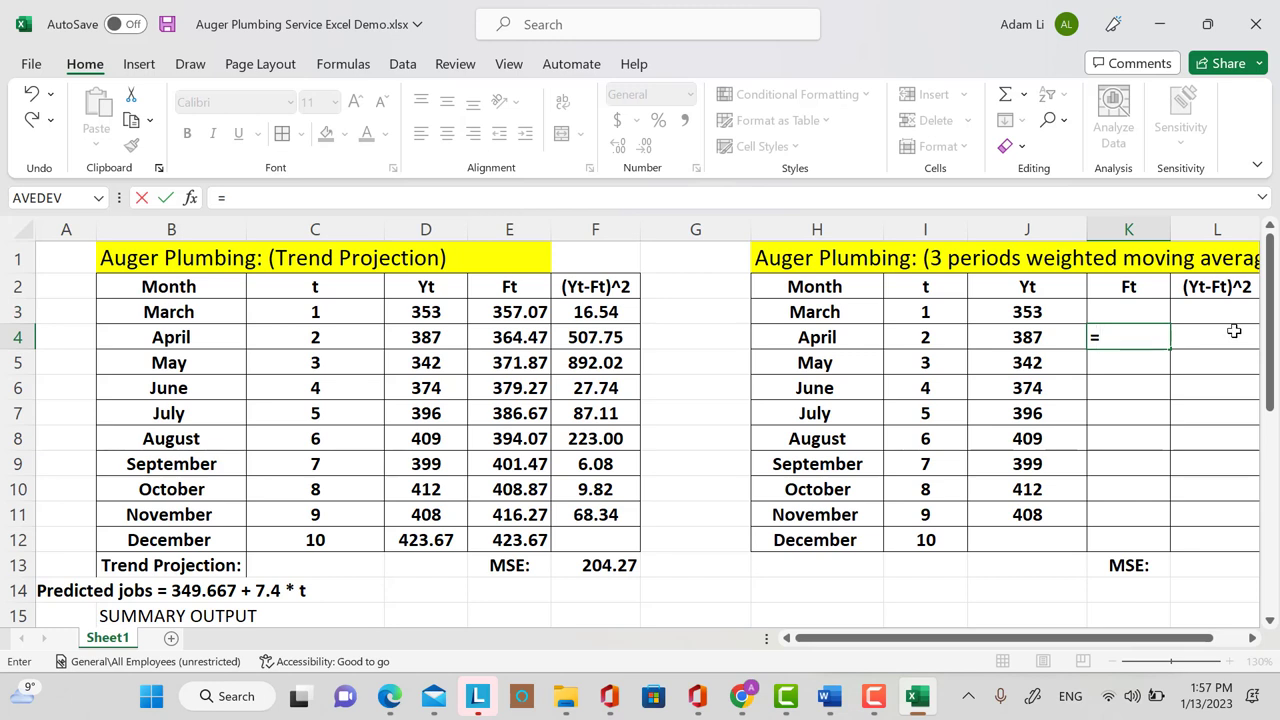
{"action": "type", "text": ".1*"}
{"action": "left_click", "coordinate": [1045, 312]}
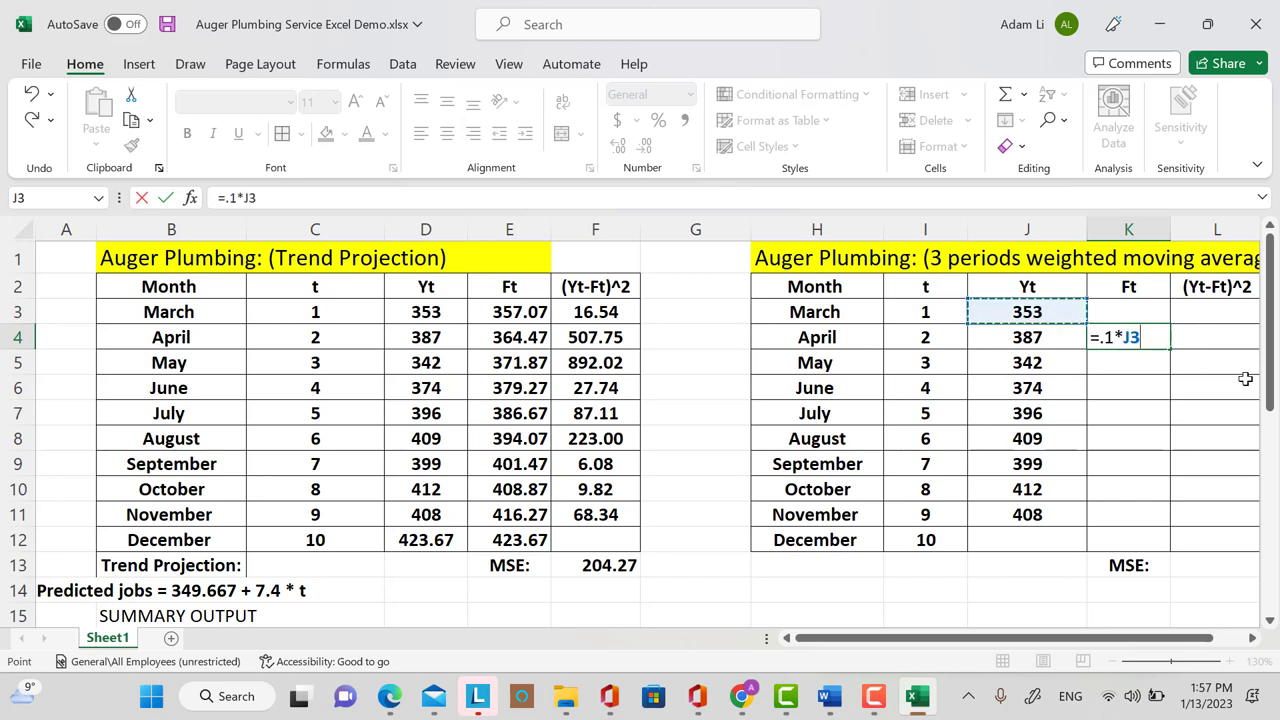
{"action": "type", "text": "+.3"}
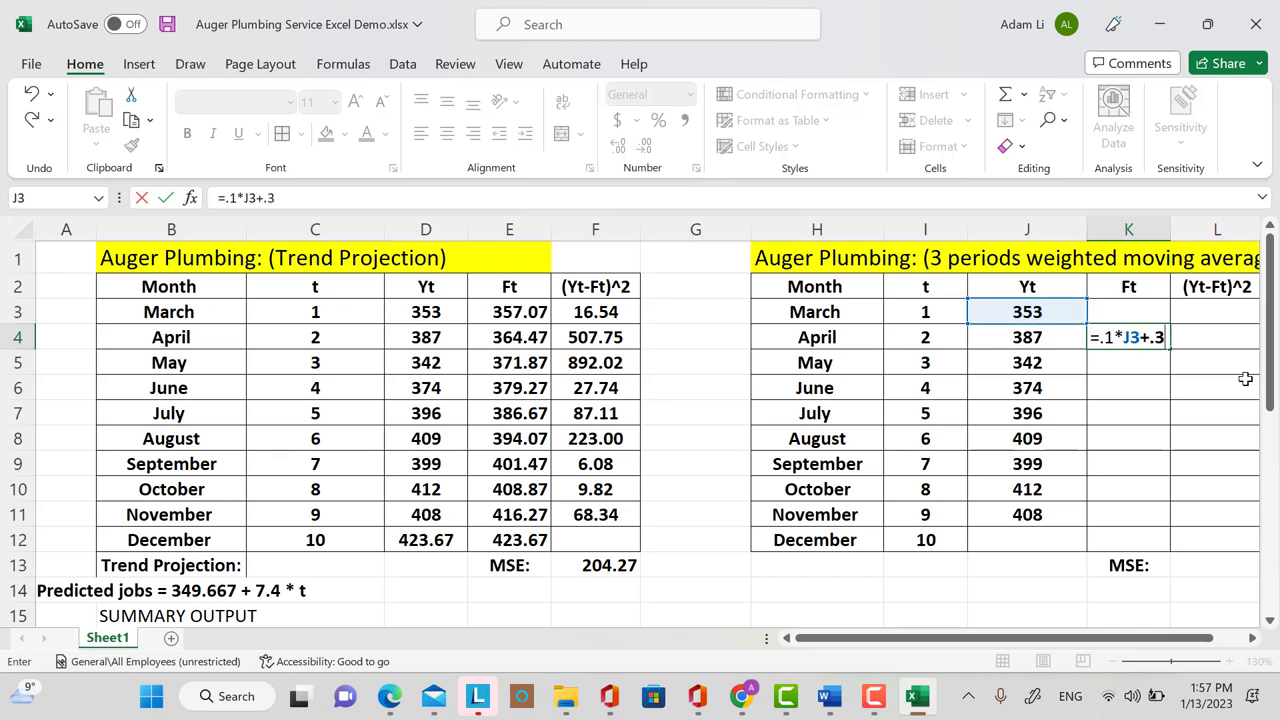
{"action": "type", "text": "*"}
{"action": "left_click", "coordinate": [1062, 333]}
{"action": "type", "text": "+0.6*"}
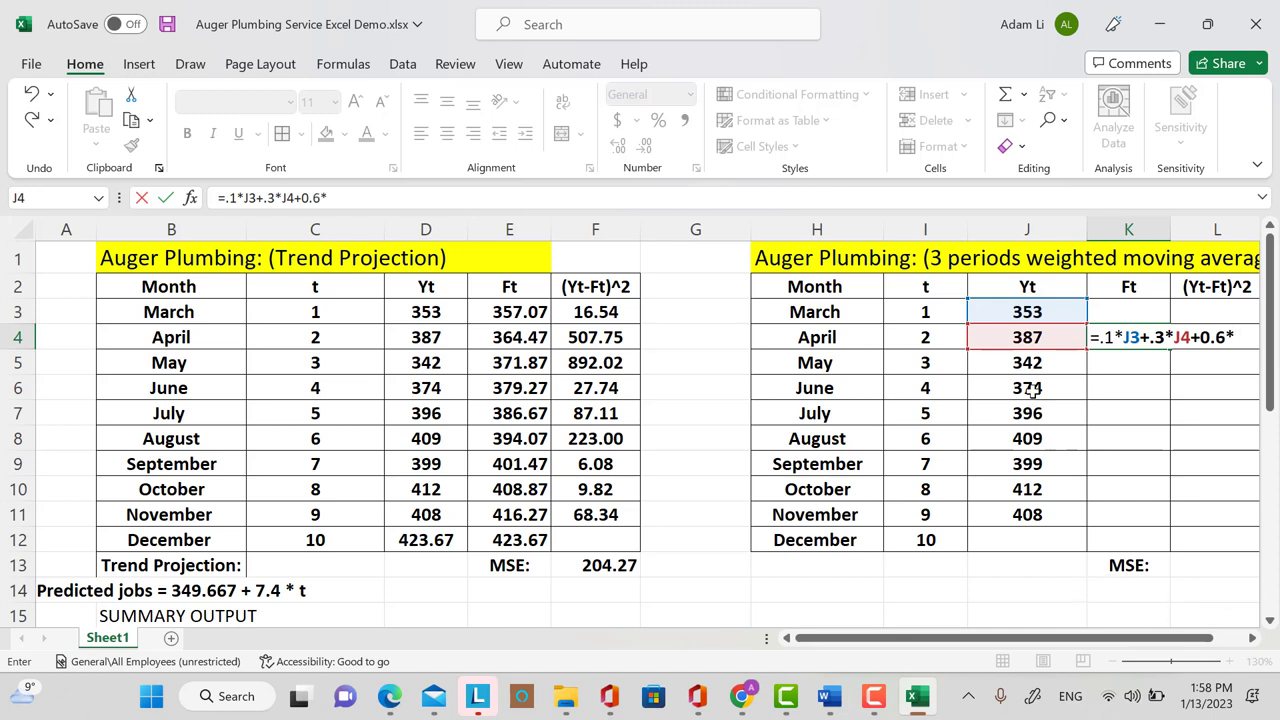
{"action": "left_click", "coordinate": [1024, 362]}
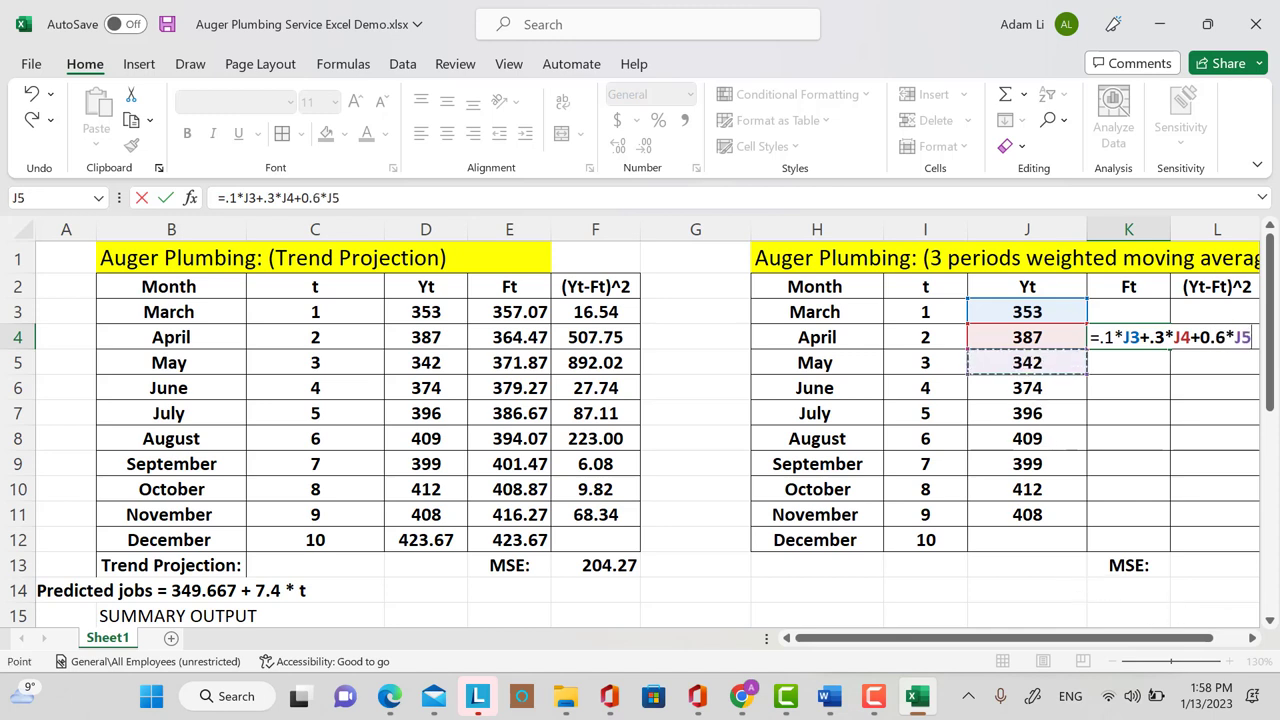
{"action": "key", "text": "Return"}
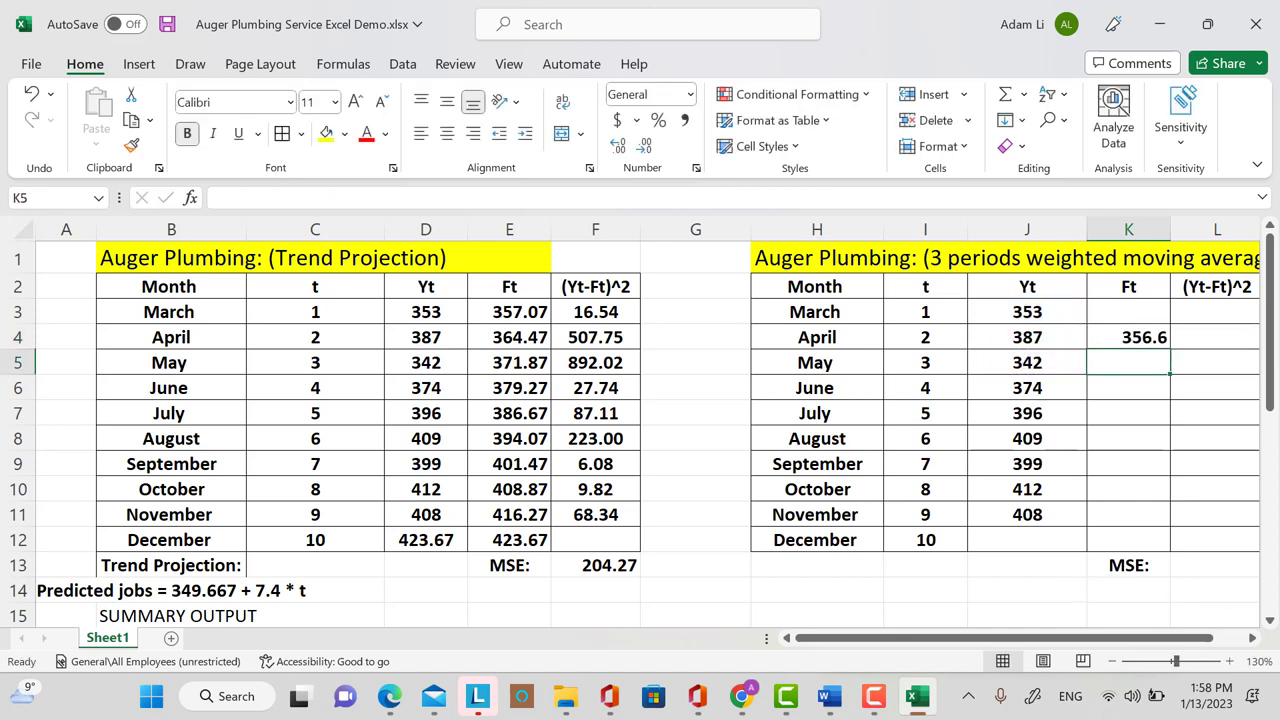
Step: Fill the weighted moving average formula from K4 down through October in K10
{"action": "left_click", "coordinate": [1140, 337]}
{"action": "left_click_drag", "start_coordinate": [1175, 348], "coordinate": [1155, 498]}
{"action": "left_click_drag", "start_coordinate": [1154, 498], "coordinate": [1154, 497]}
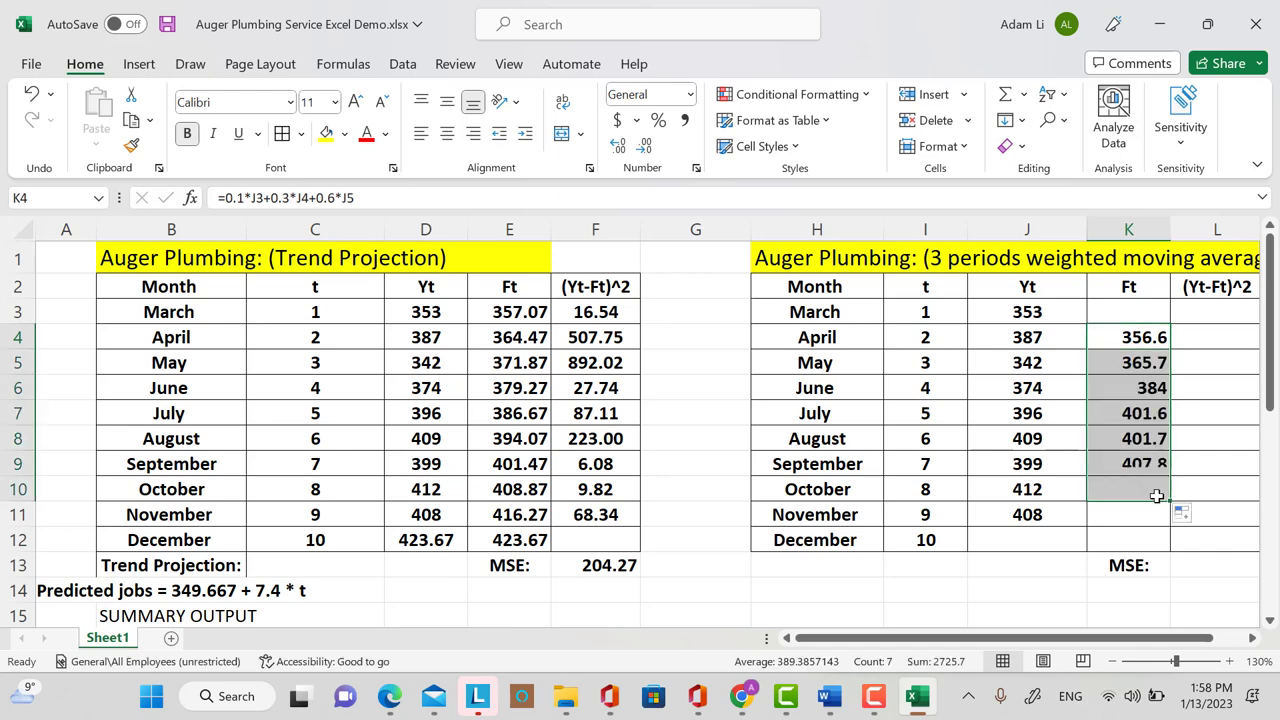
{"action": "left_click", "coordinate": [1140, 497]}
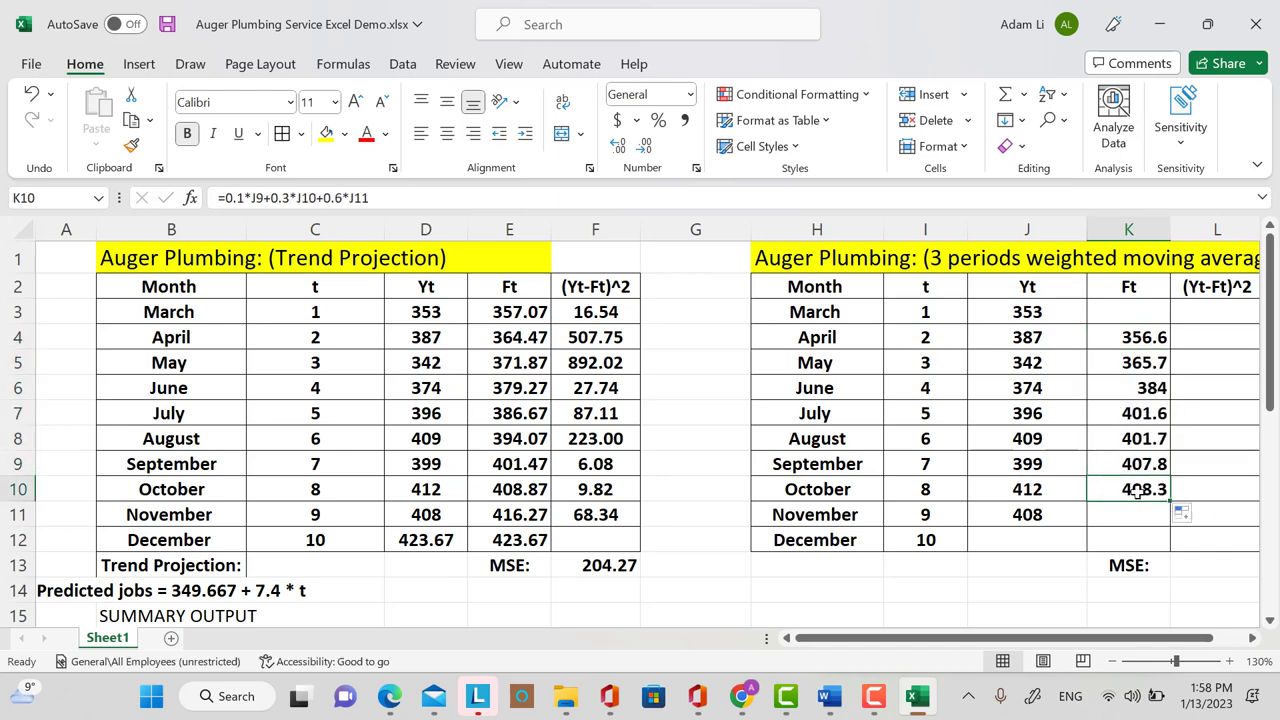
Step: Check the December weighted moving average forecast on slide 36 of the PowerPoint deck in Chrome, and return to the Excel workbook
{"action": "mouse_move", "coordinate": [741, 696]}
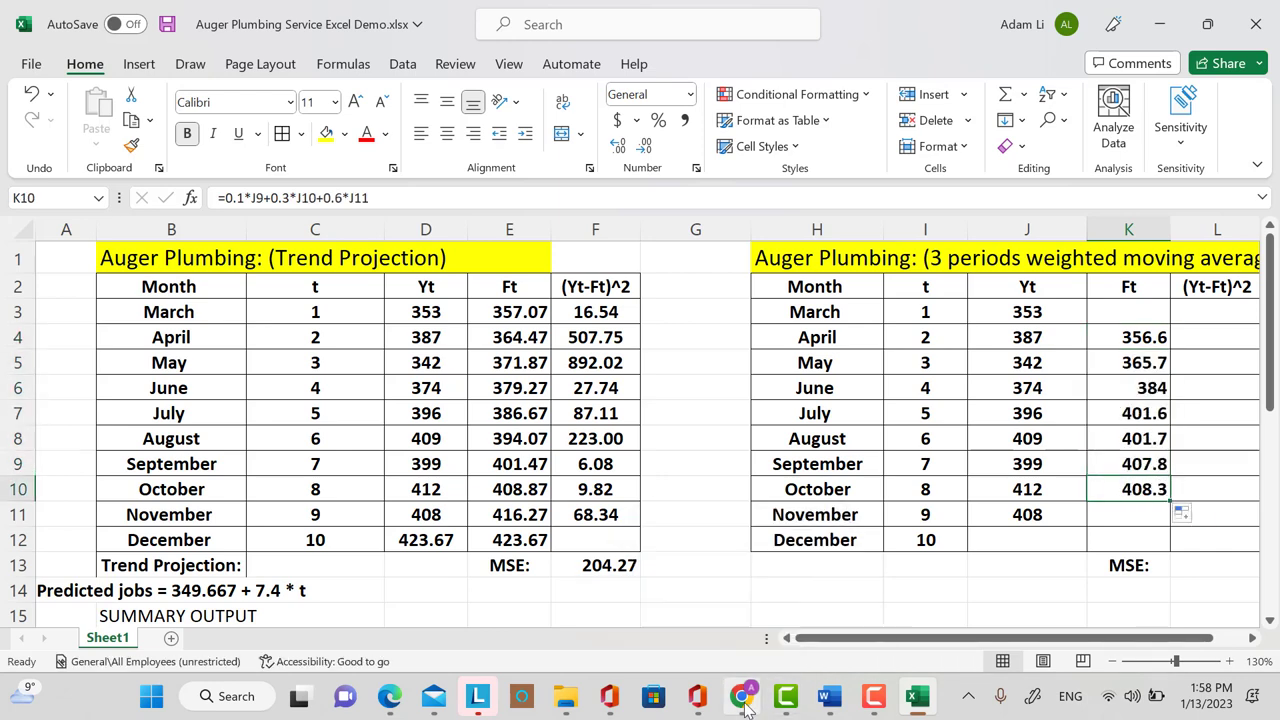
{"action": "left_click", "coordinate": [740, 560]}
{"action": "left_click", "coordinate": [706, 462]}
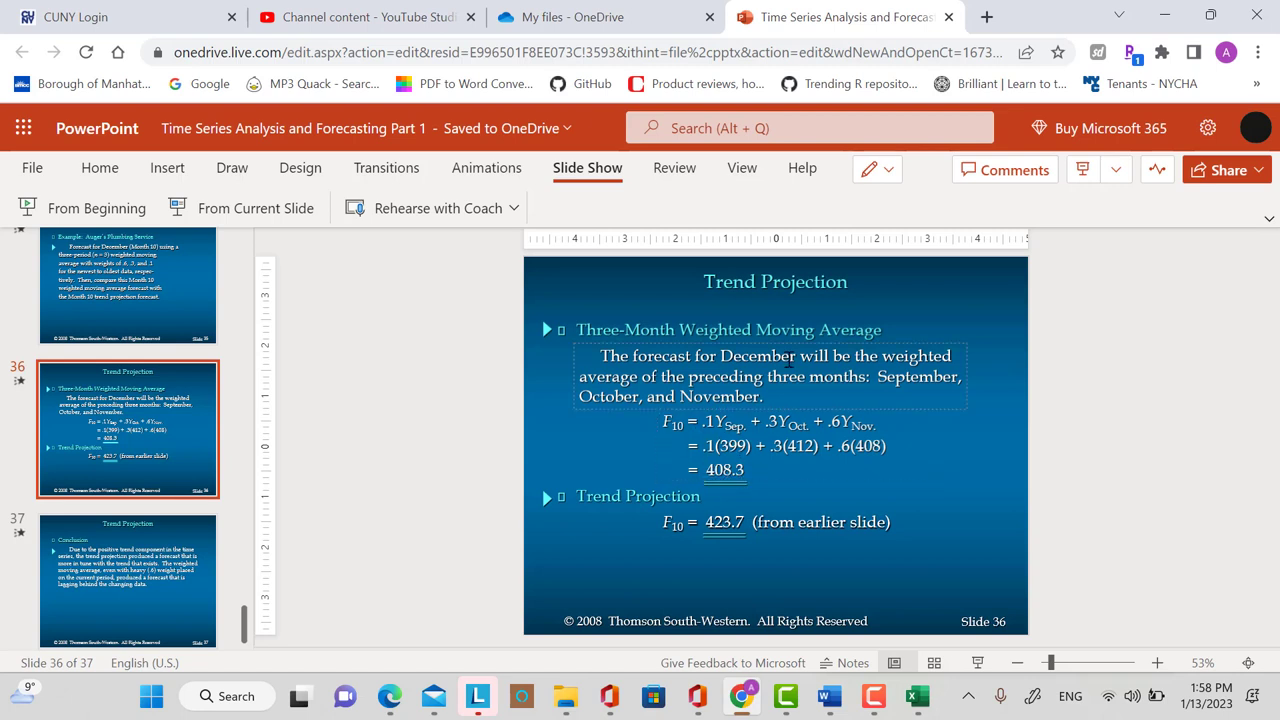
{"action": "mouse_move", "coordinate": [752, 705]}
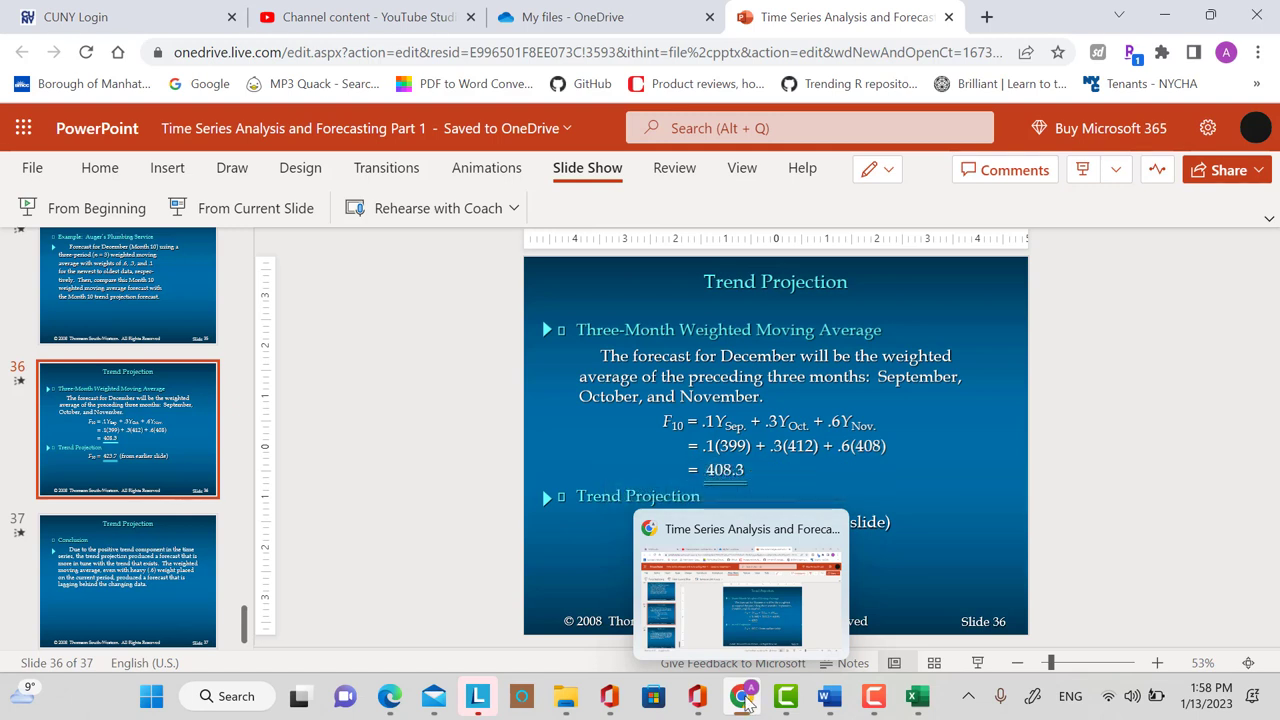
{"action": "left_click", "coordinate": [918, 700]}
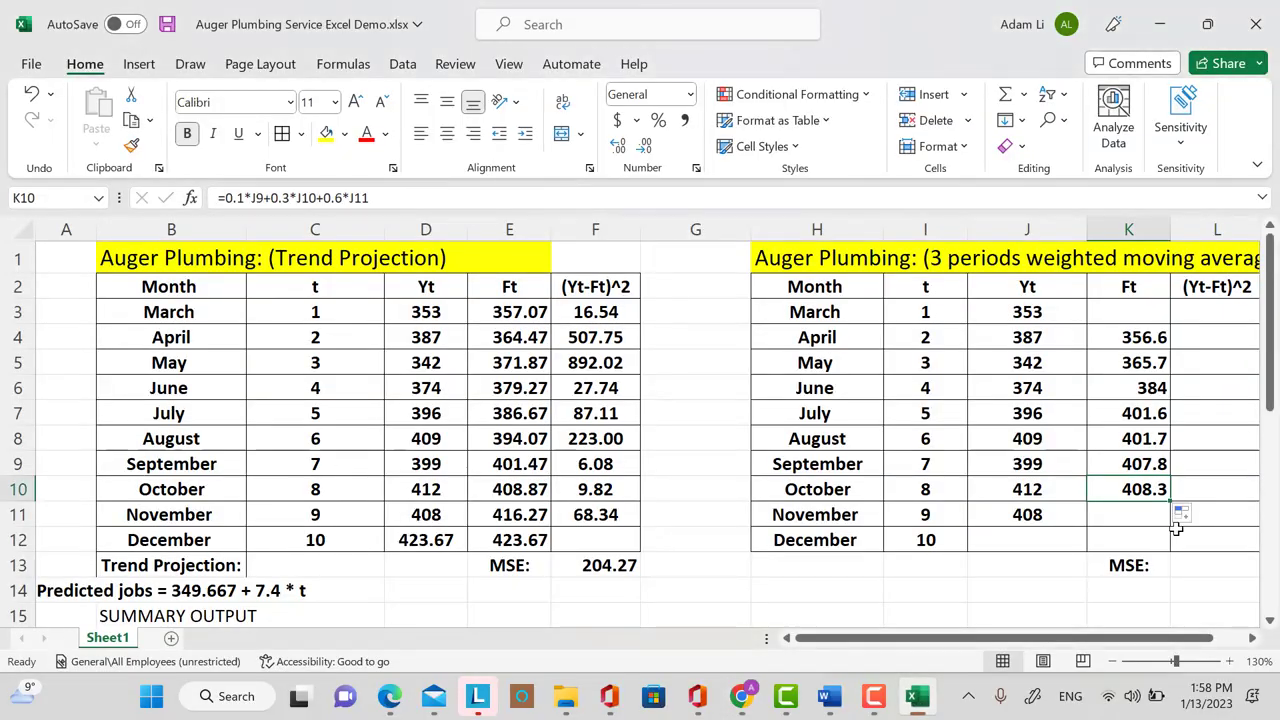
Step: Calculate April's squared error in L4 with =(J4-K4)^2 and fill the formula down through October in L10
{"action": "left_click_drag", "start_coordinate": [1158, 640], "coordinate": [1245, 645]}
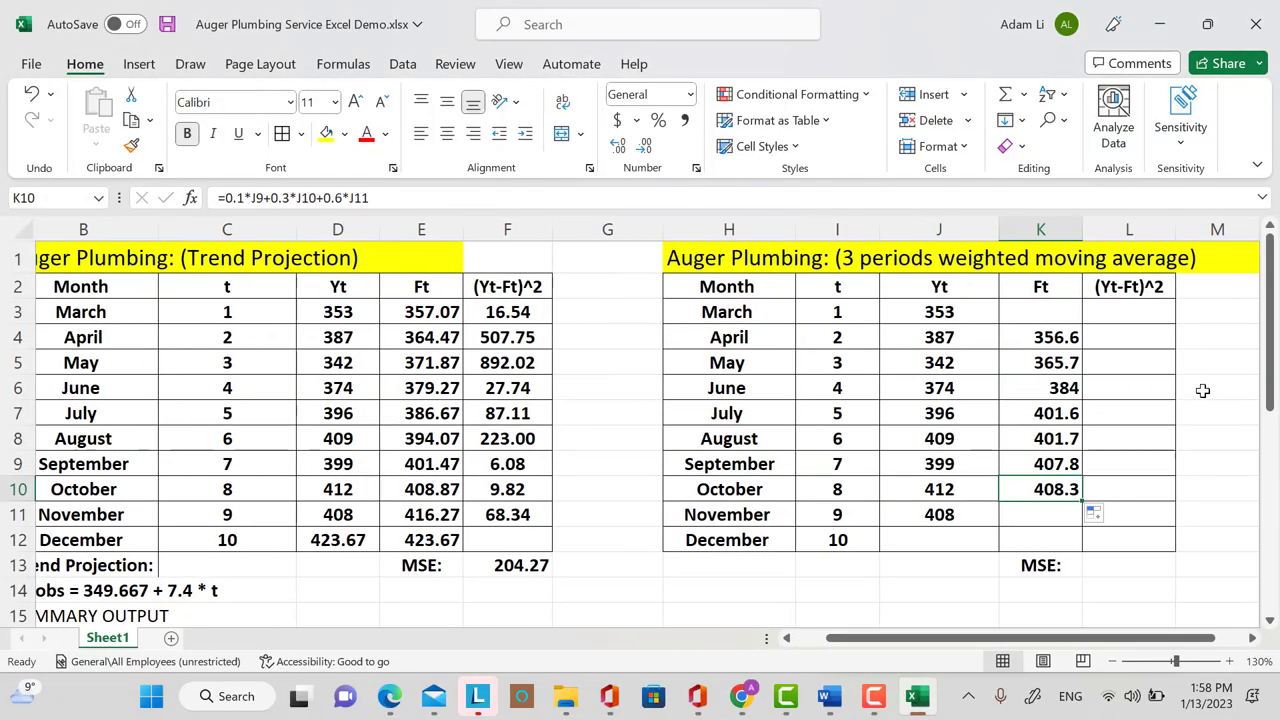
{"action": "left_click", "coordinate": [1134, 345]}
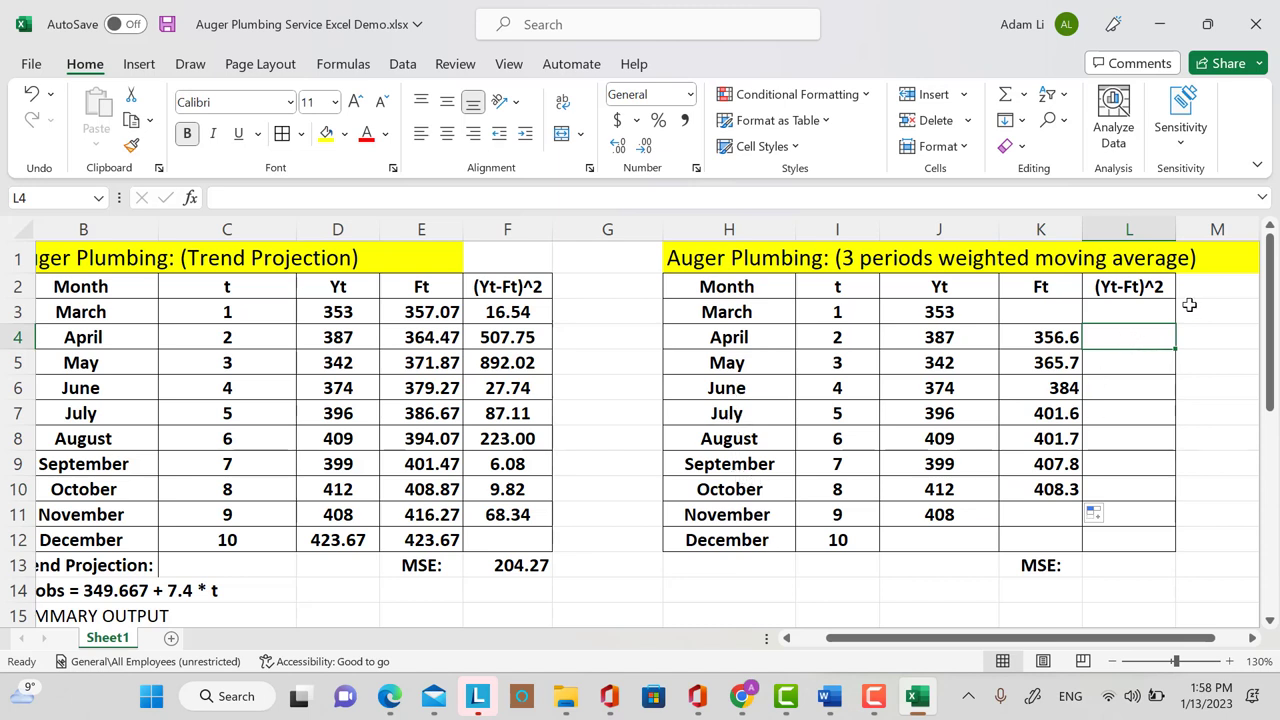
{"action": "type", "text": "=("}
{"action": "left_click", "coordinate": [922, 329]}
{"action": "type", "text": "-"}
{"action": "left_click", "coordinate": [1055, 333]}
{"action": "type", "text": ")^2"}
{"action": "key", "text": "Return"}
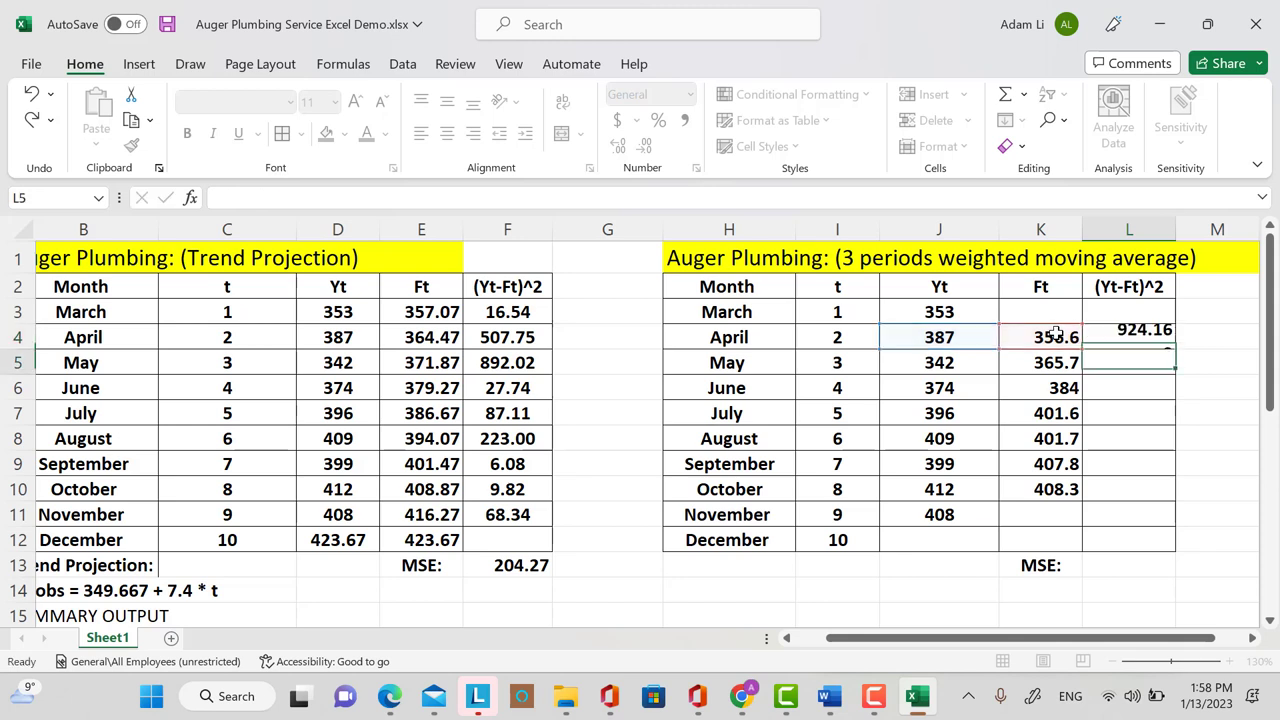
{"action": "left_click", "coordinate": [1160, 342]}
{"action": "left_click_drag", "start_coordinate": [1174, 348], "coordinate": [1165, 497]}
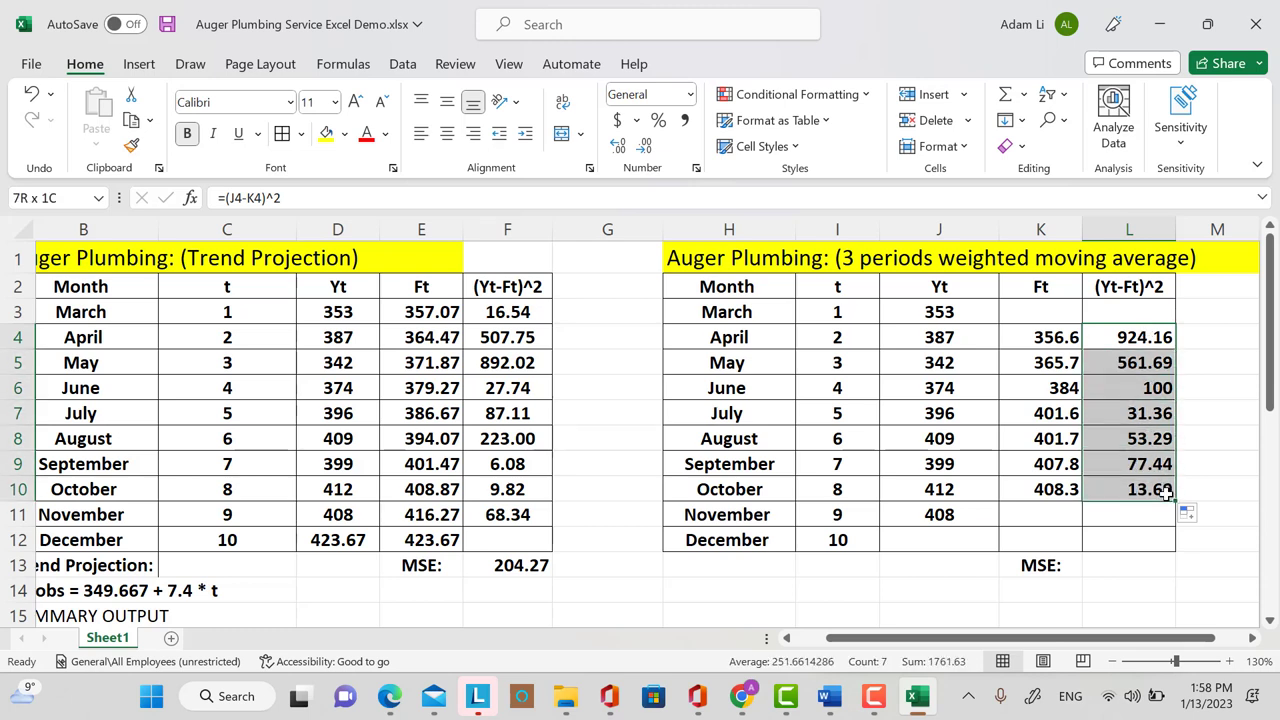
{"action": "left_click", "coordinate": [1005, 94]}
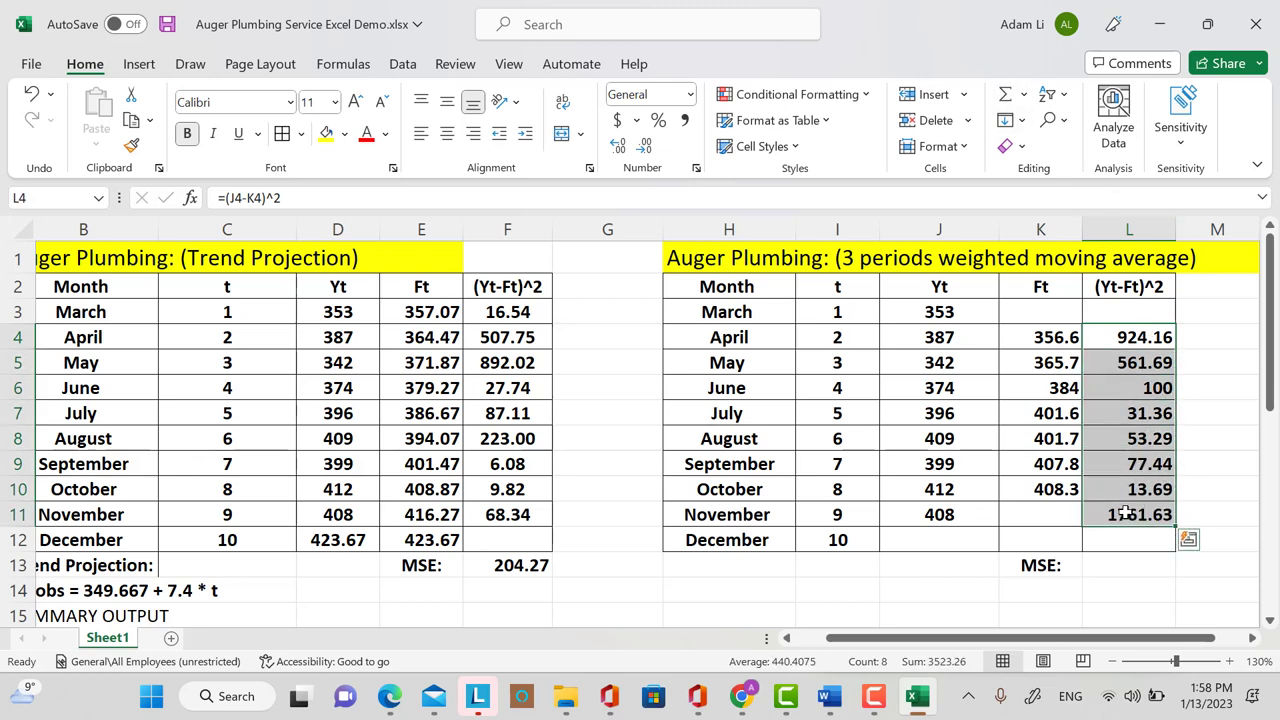
{"action": "key", "text": "Delete"}
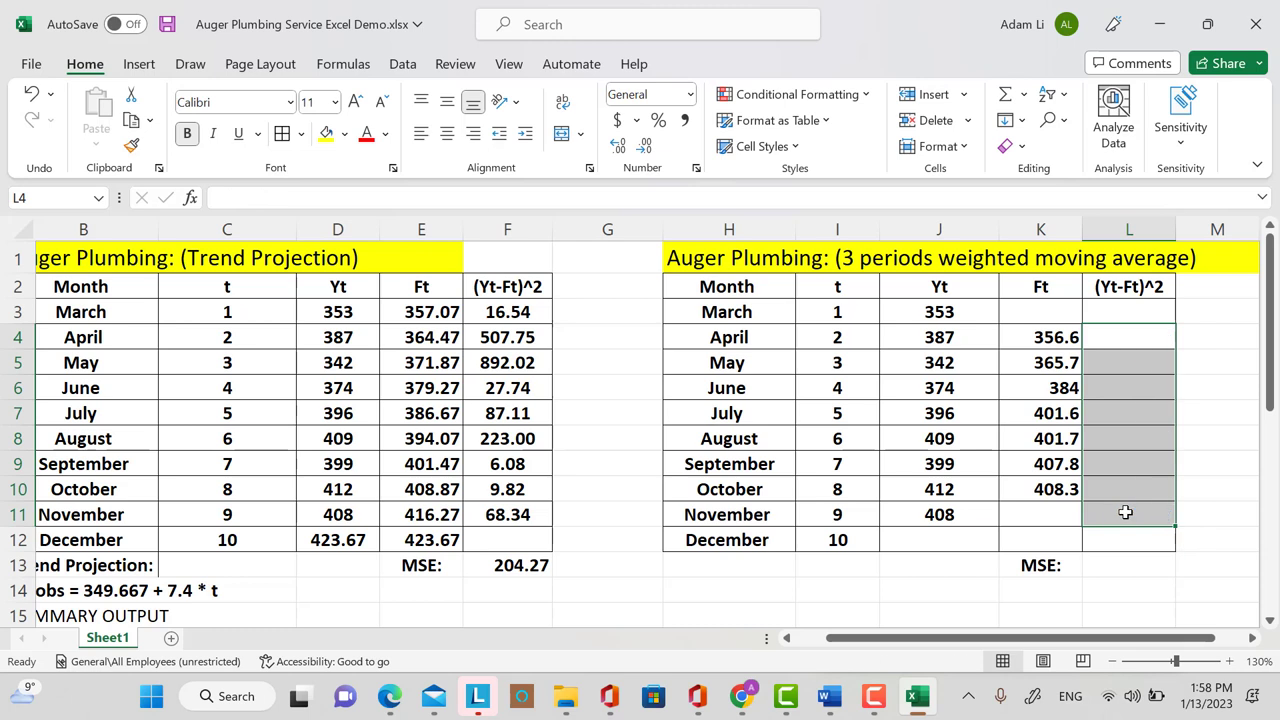
{"action": "left_click", "coordinate": [34, 97]}
{"action": "left_click", "coordinate": [1125, 515]}
{"action": "key", "text": "Delete"}
Step: Calculate the weighted moving average MSE in L13 with the formula =sum(L4:L10)/7
{"action": "left_click", "coordinate": [1153, 567]}
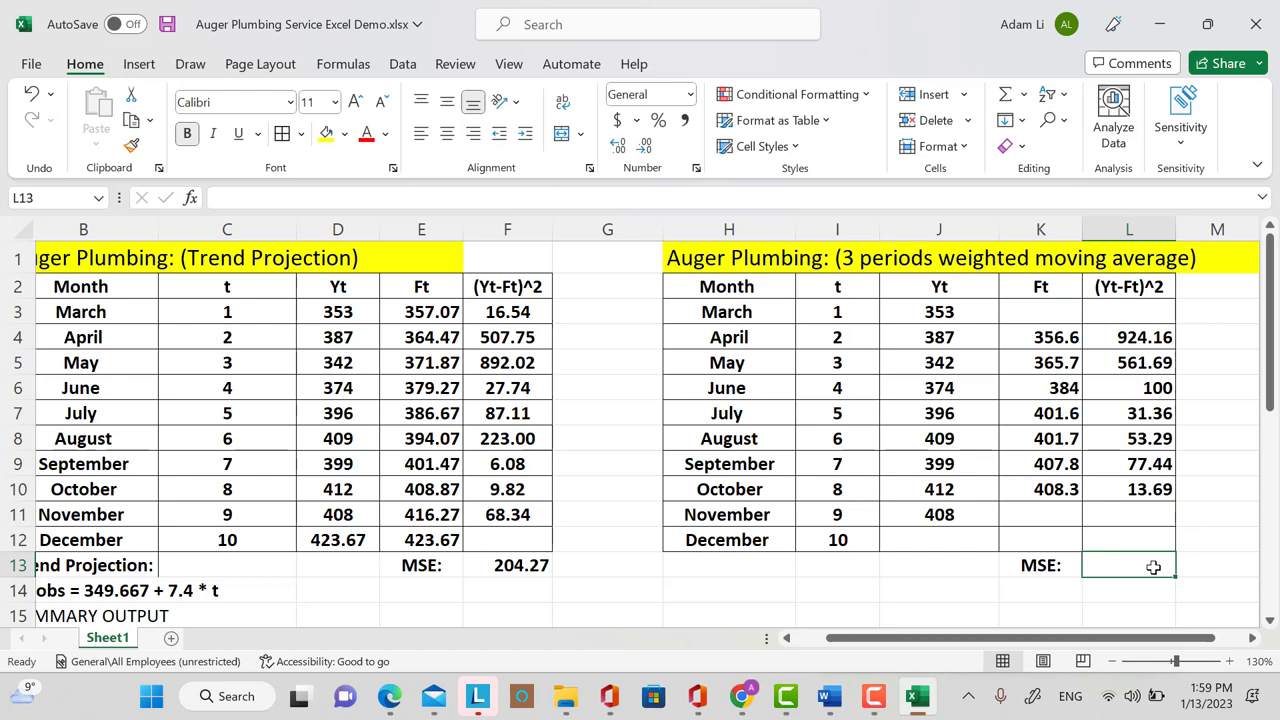
{"action": "type", "text": "=sum("}
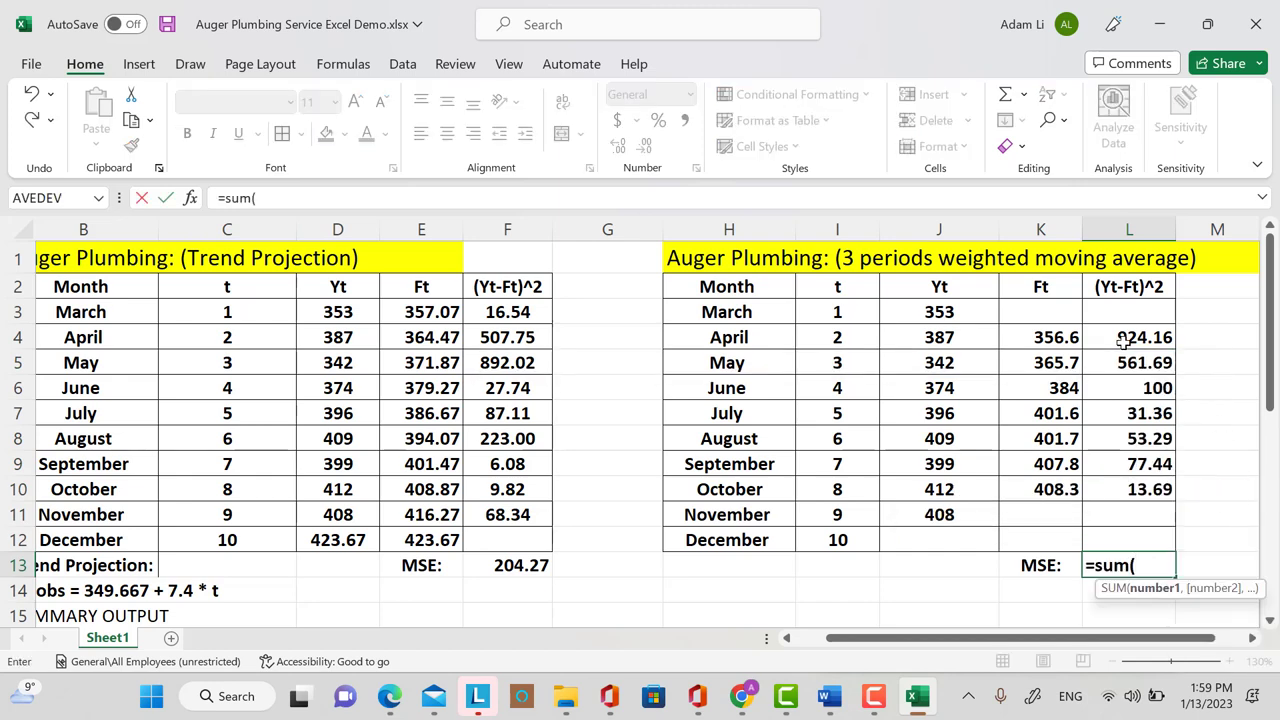
{"action": "left_click_drag", "start_coordinate": [1123, 340], "coordinate": [1125, 489]}
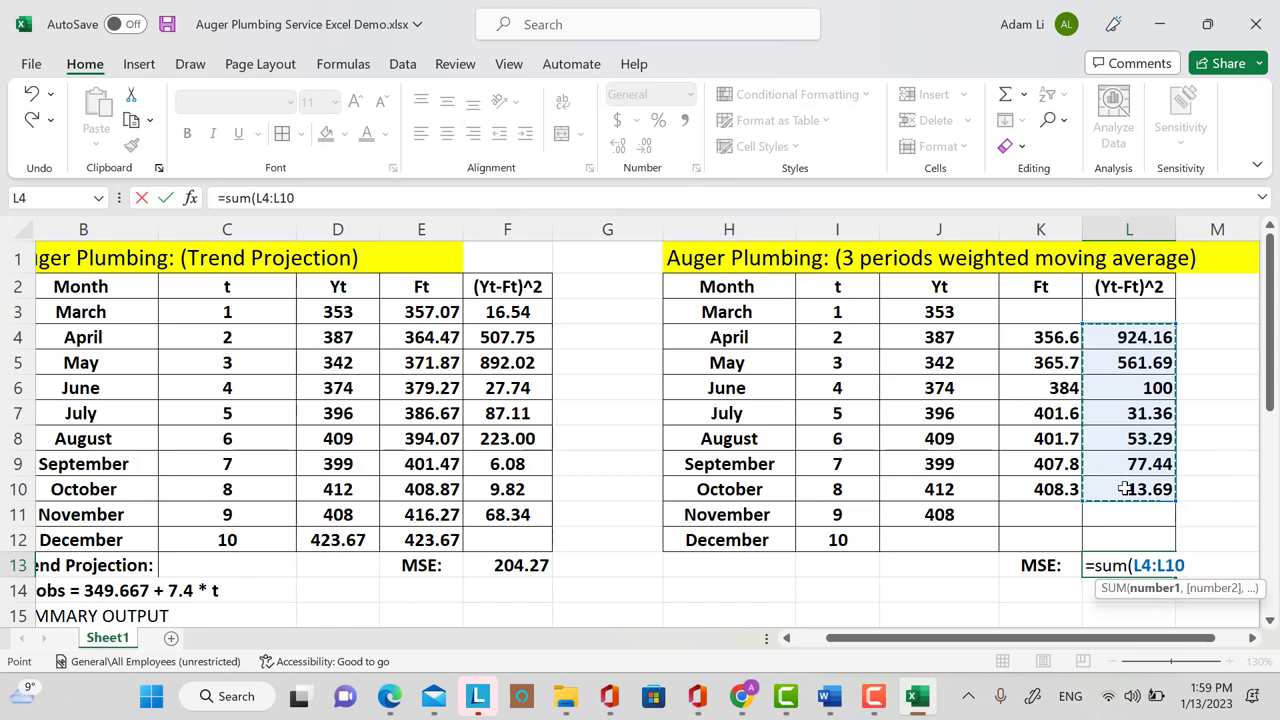
{"action": "type", "text": ")/7"}
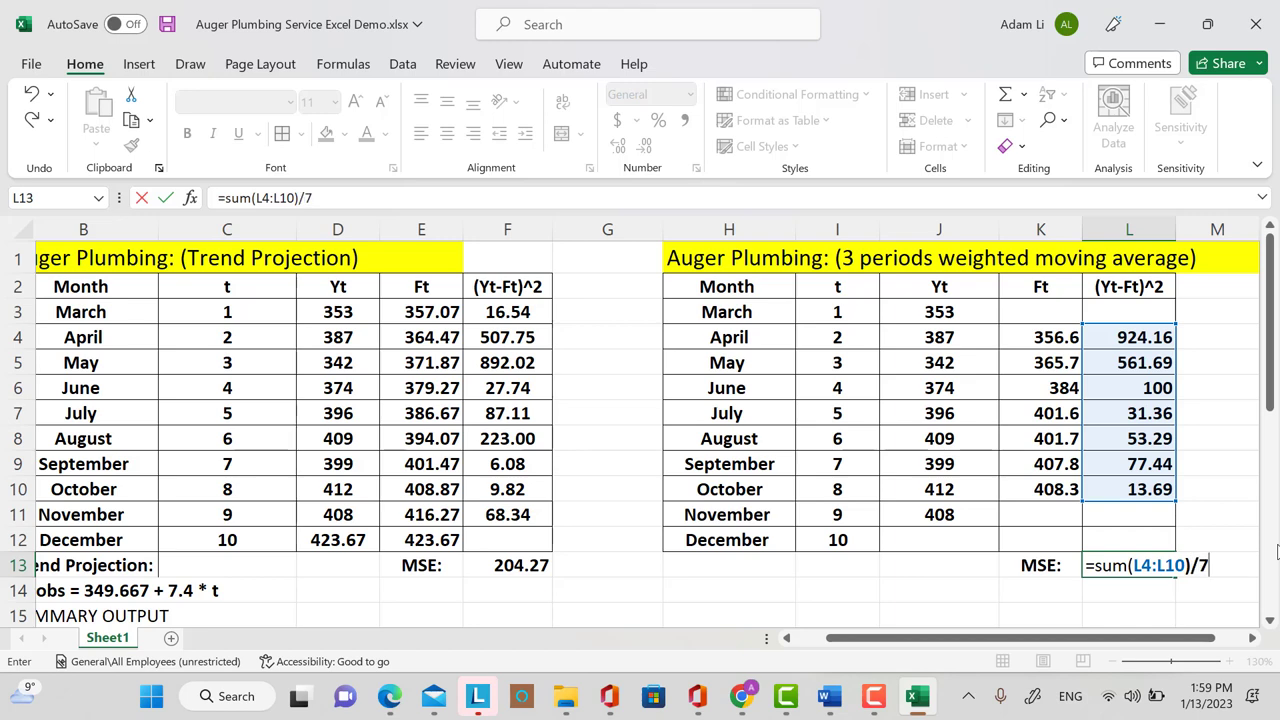
{"action": "key", "text": "Return"}
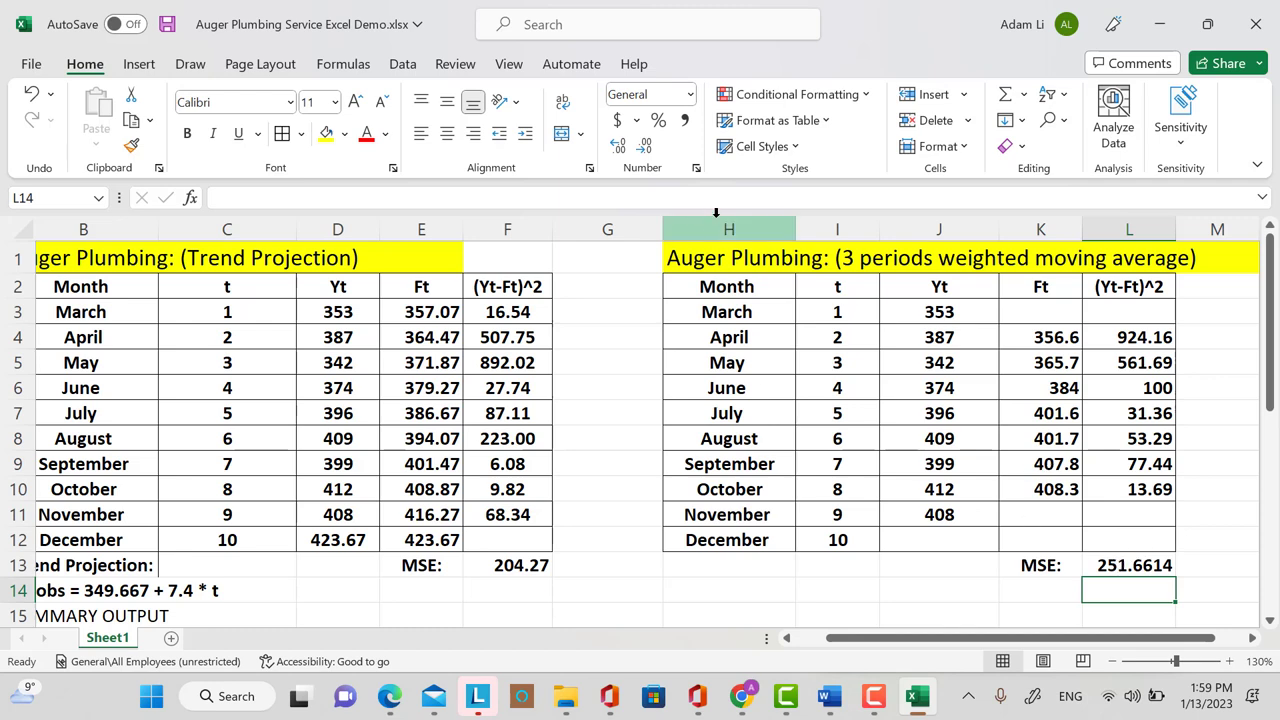
{"action": "left_click_drag", "start_coordinate": [888, 647], "coordinate": [857, 647]}
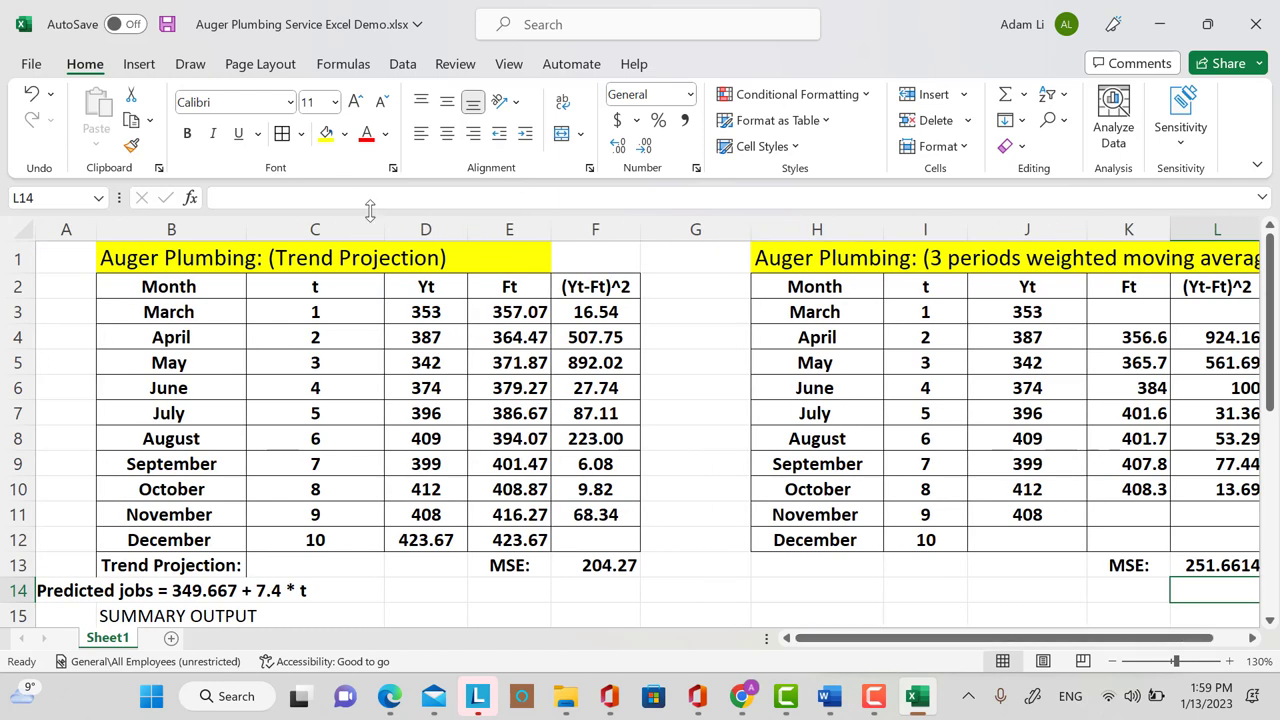